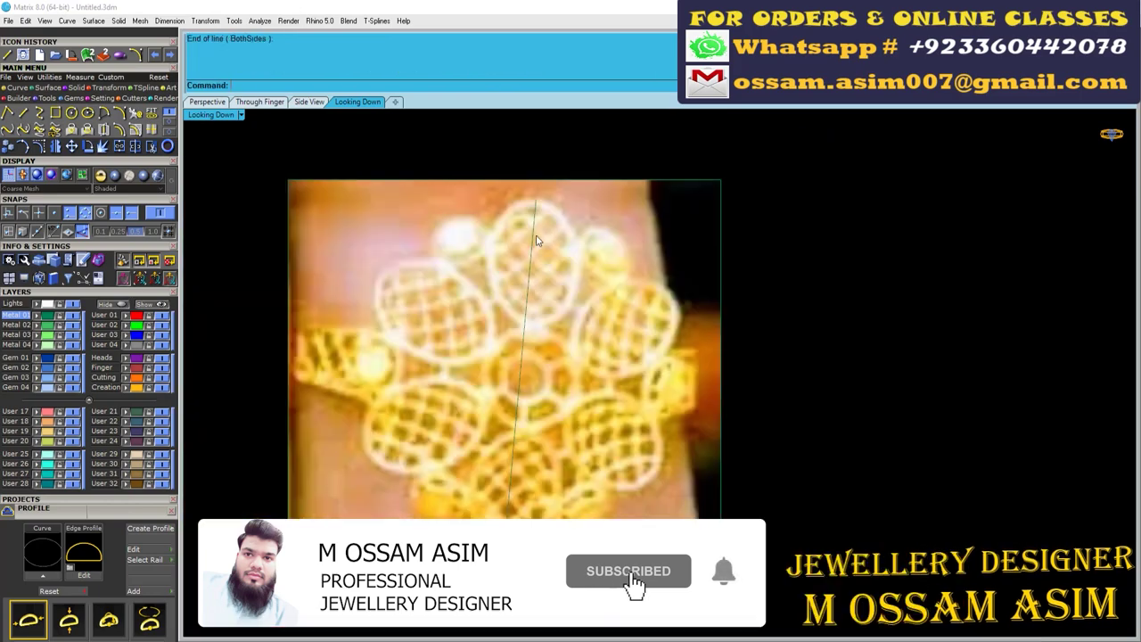
Rotate the reference photo using two reference points so the top petal stands straight up.
click(533, 408)
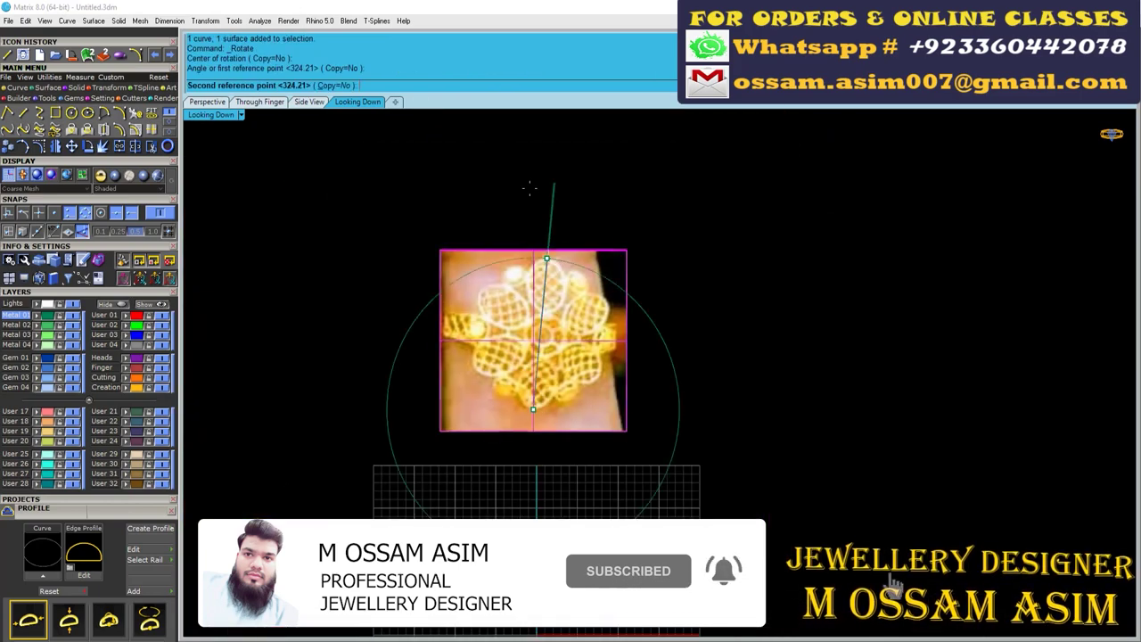
click(529, 173)
scroll(557, 380, up, 3)
scroll(557, 381, up, 2)
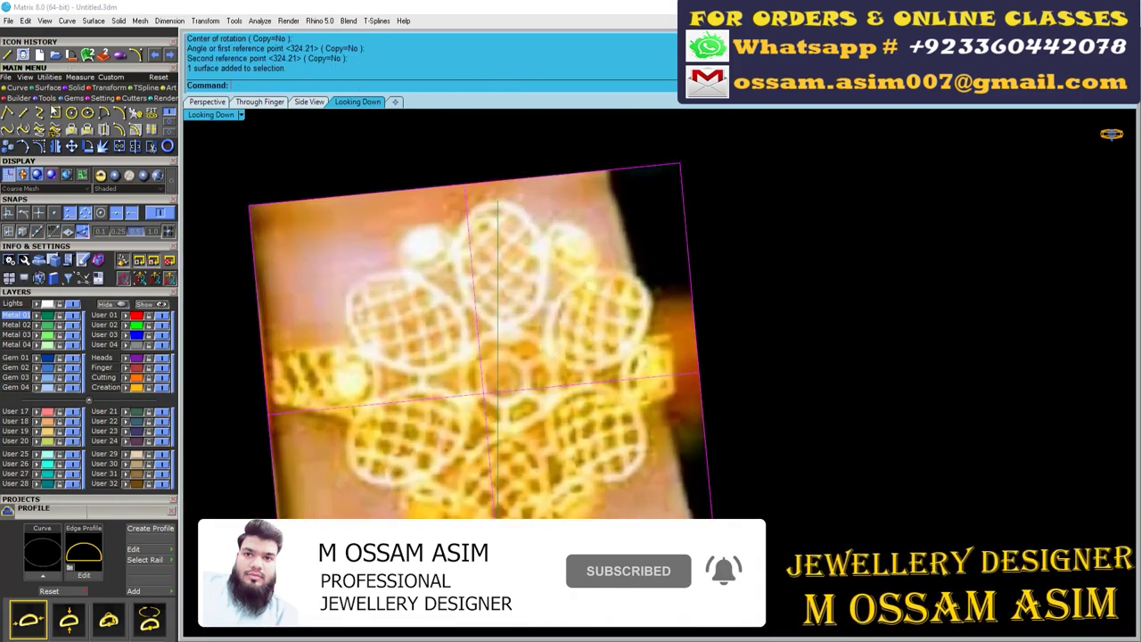
Start a centre-based rectangle anchored at the image midpoint.
click(54, 112)
click(332, 85)
click(498, 376)
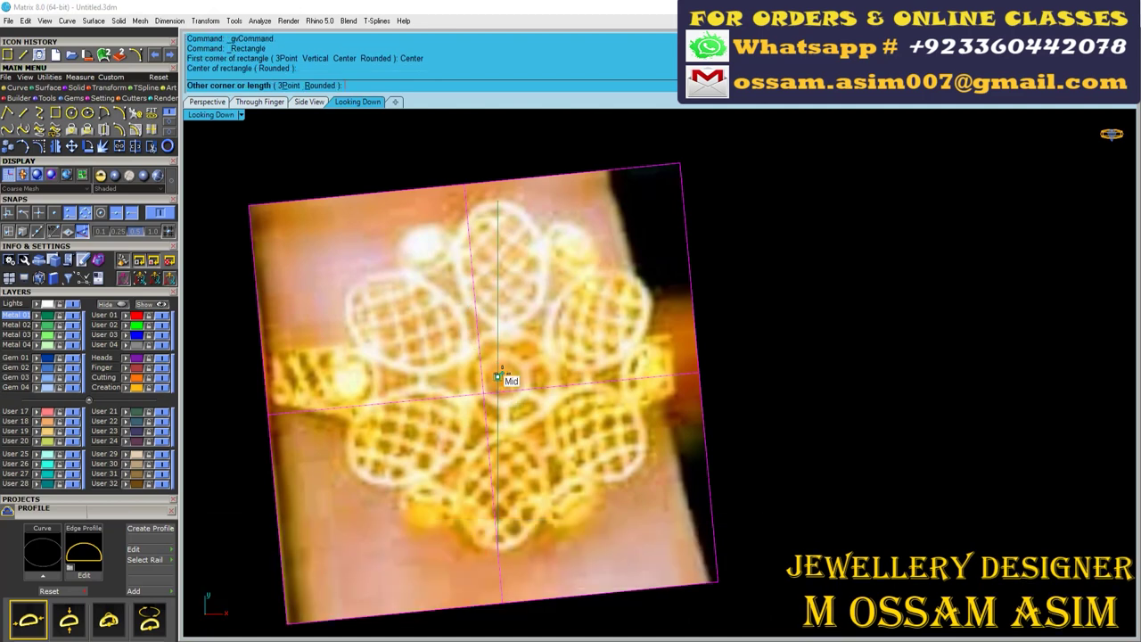
Finish the rectangle around the flower and trim the photo to it.
click(339, 198)
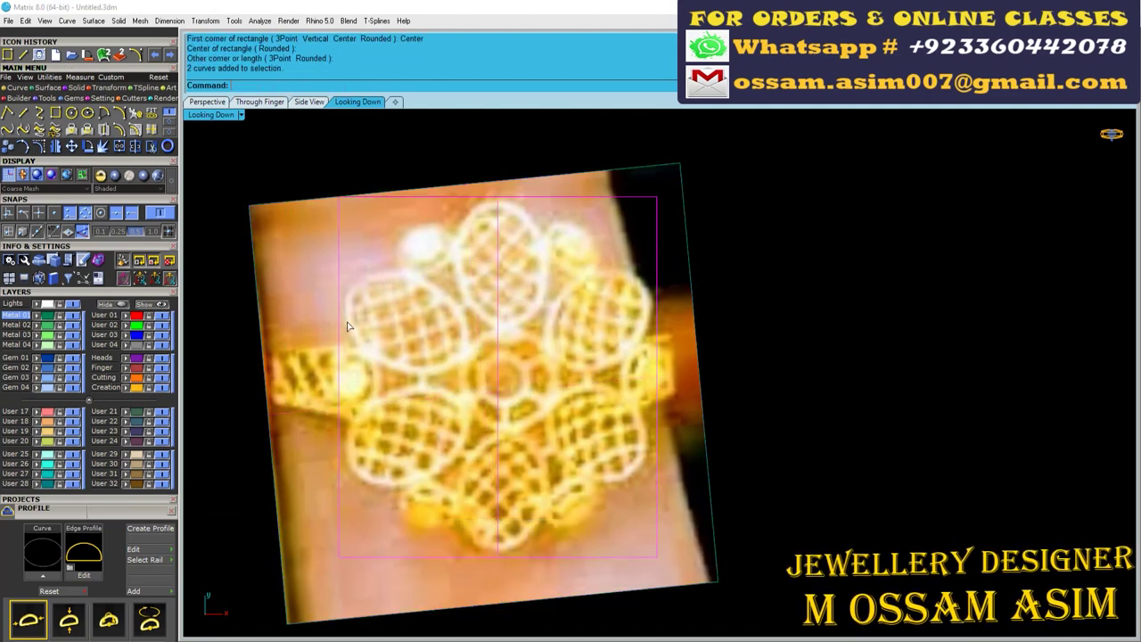
click(294, 356)
click(665, 433)
click(479, 189)
click(500, 588)
scroll(500, 401, down, 2)
scroll(774, 237, up, 2)
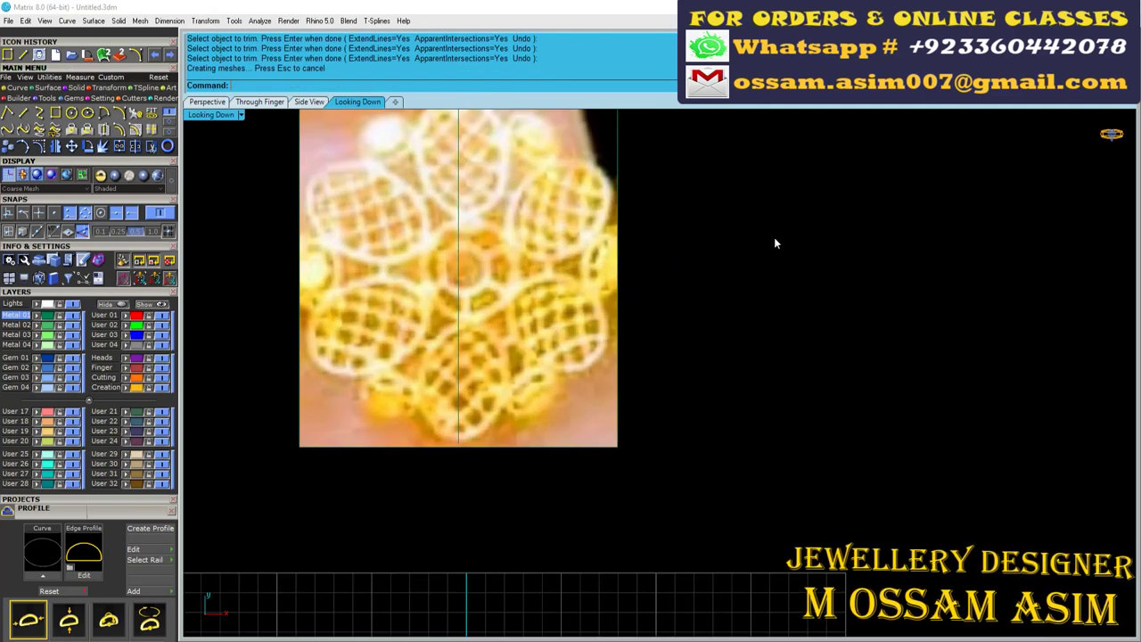
scroll(531, 211, down, 3)
scroll(521, 210, up, 2)
scroll(499, 268, down, 2)
Scale the trimmed photo and its curves to a reference size of 18.
drag(573, 227, 336, 440)
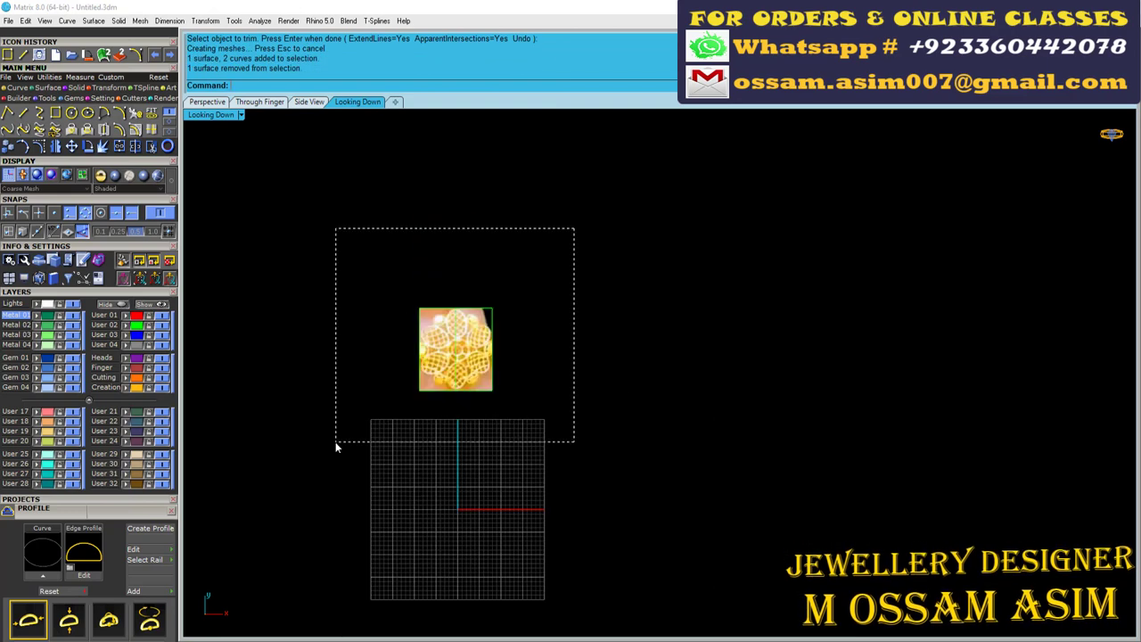
scroll(579, 344, up, 2)
scroll(613, 173, up, 1)
click(108, 87)
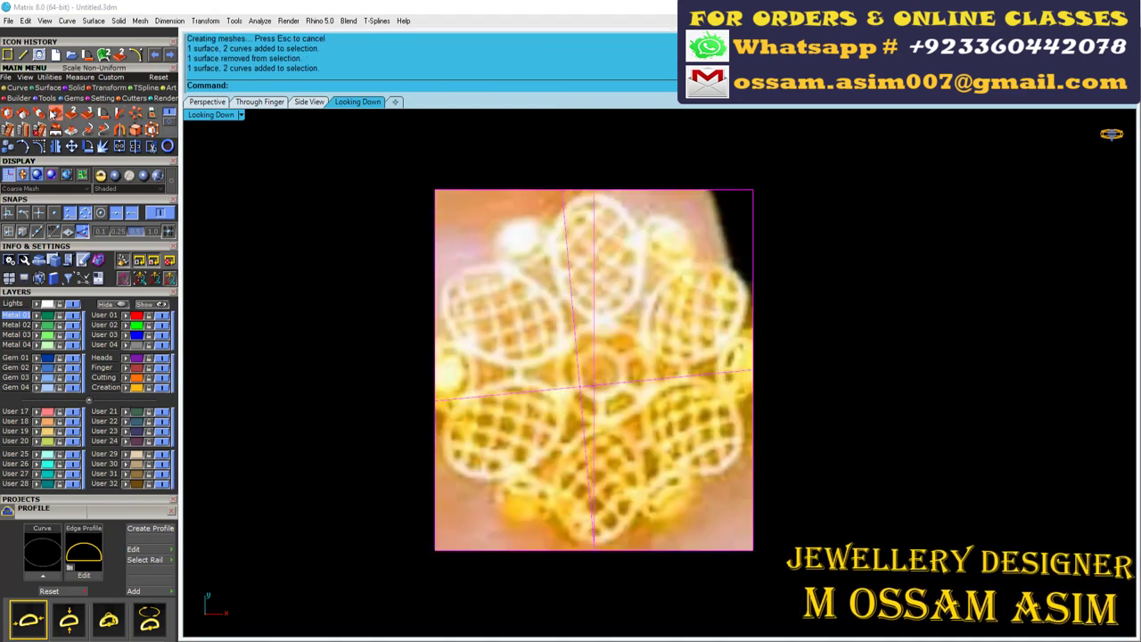
click(40, 112)
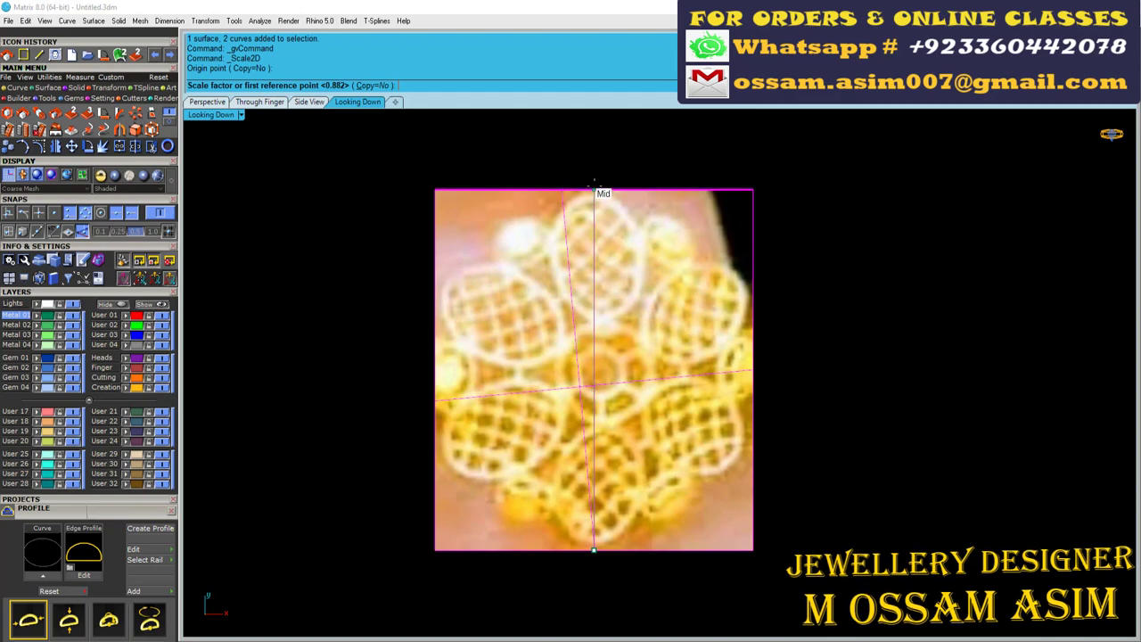
scroll(593, 189, up, 2)
click(607, 196)
scroll(606, 268, down, 3)
text(18)
key(Return)
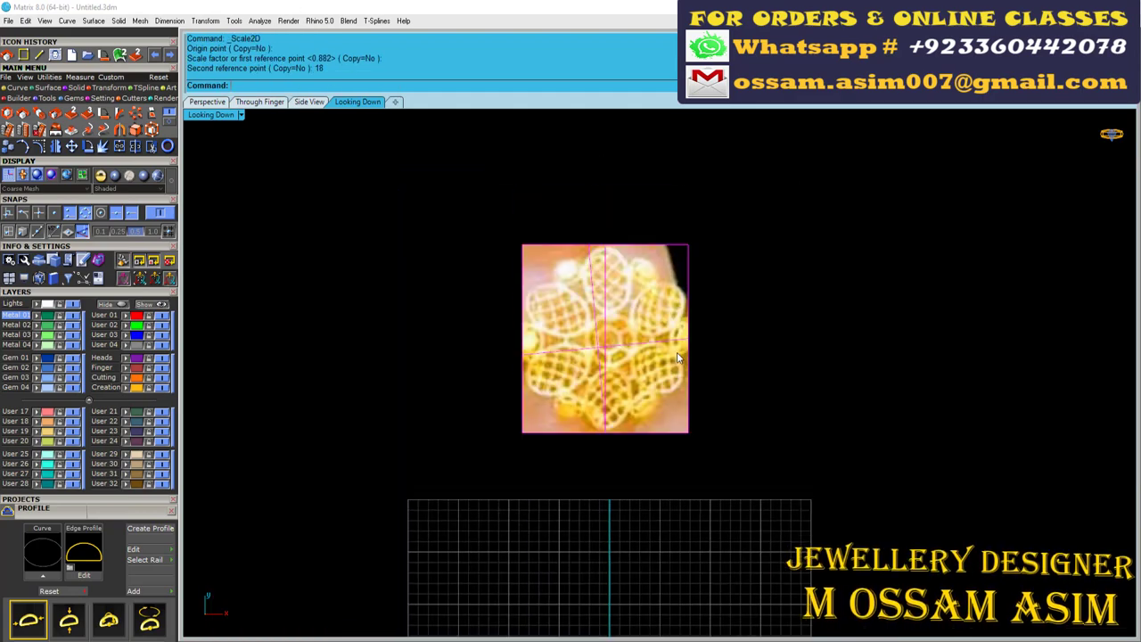
Move the photo's centre to the origin (0).
drag(794, 283, 328, 410)
click(704, 361)
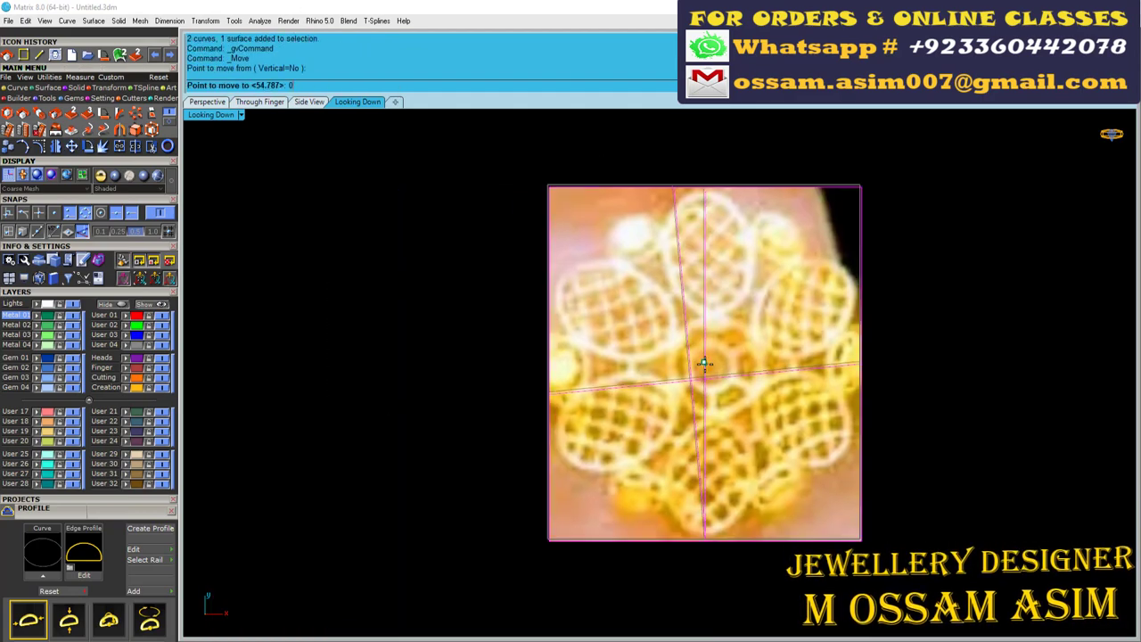
text(0)
key(Return)
Set the photo's material transparency to about 53%.
key(F3)
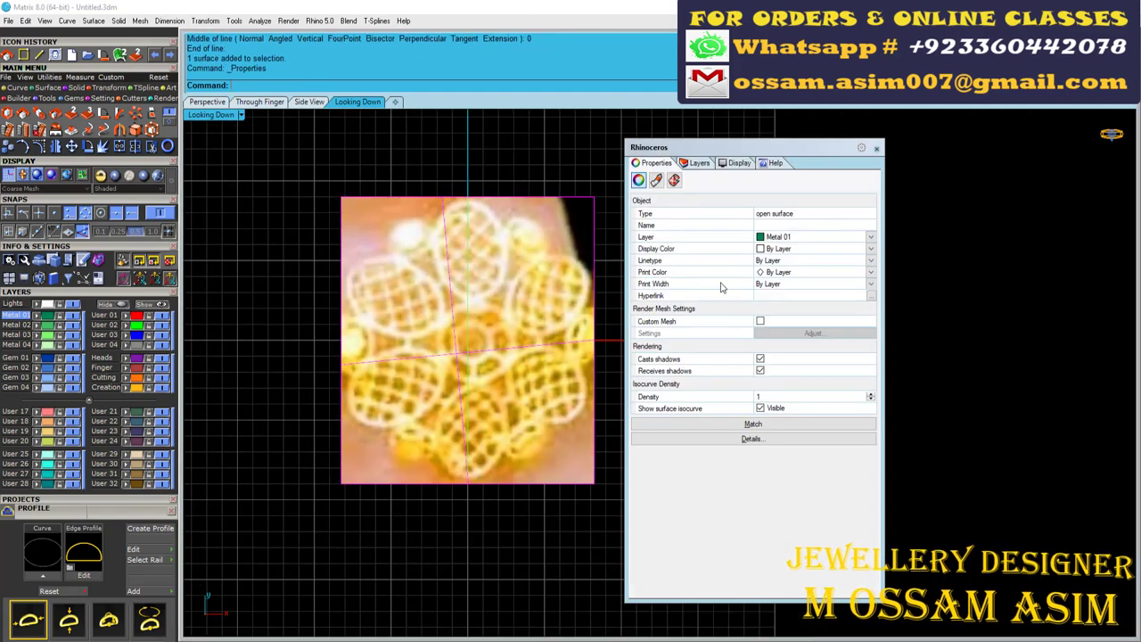
click(656, 179)
drag(687, 369, 749, 369)
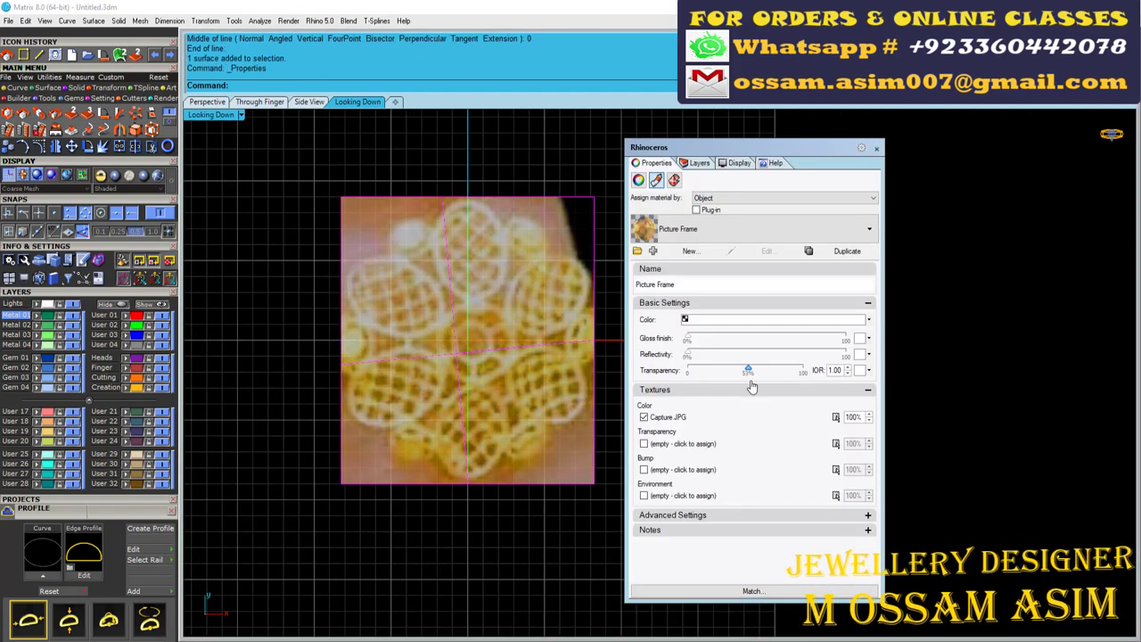
click(876, 148)
scroll(768, 243, up, 3)
Draw a 1.833-diameter circle at the flower centre on a different layer.
scroll(767, 244, up, 3)
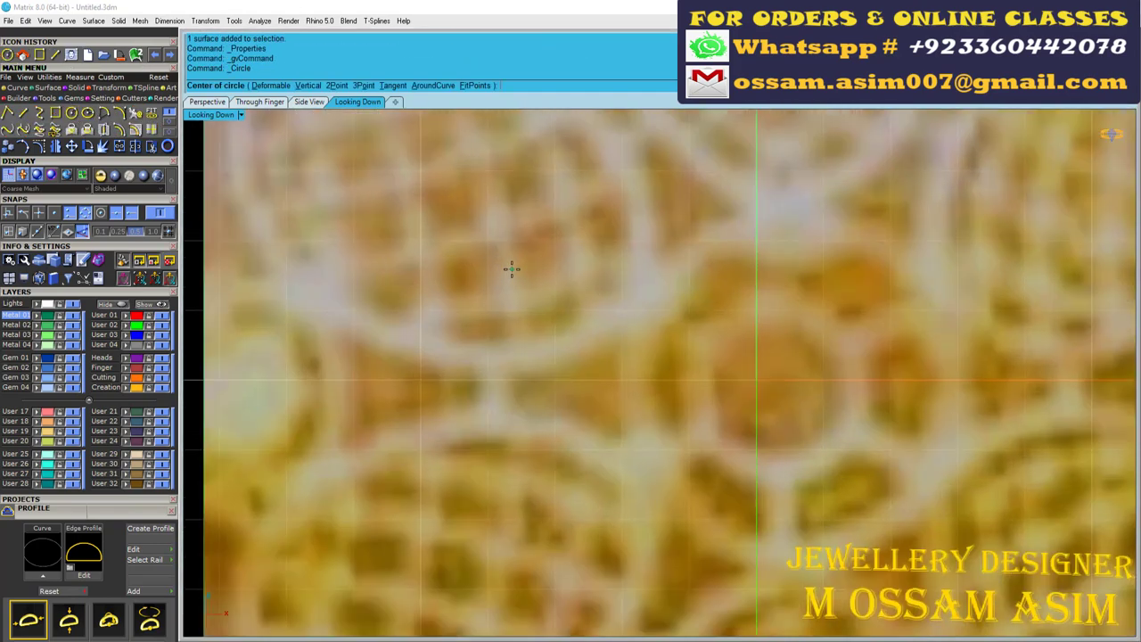
click(108, 389)
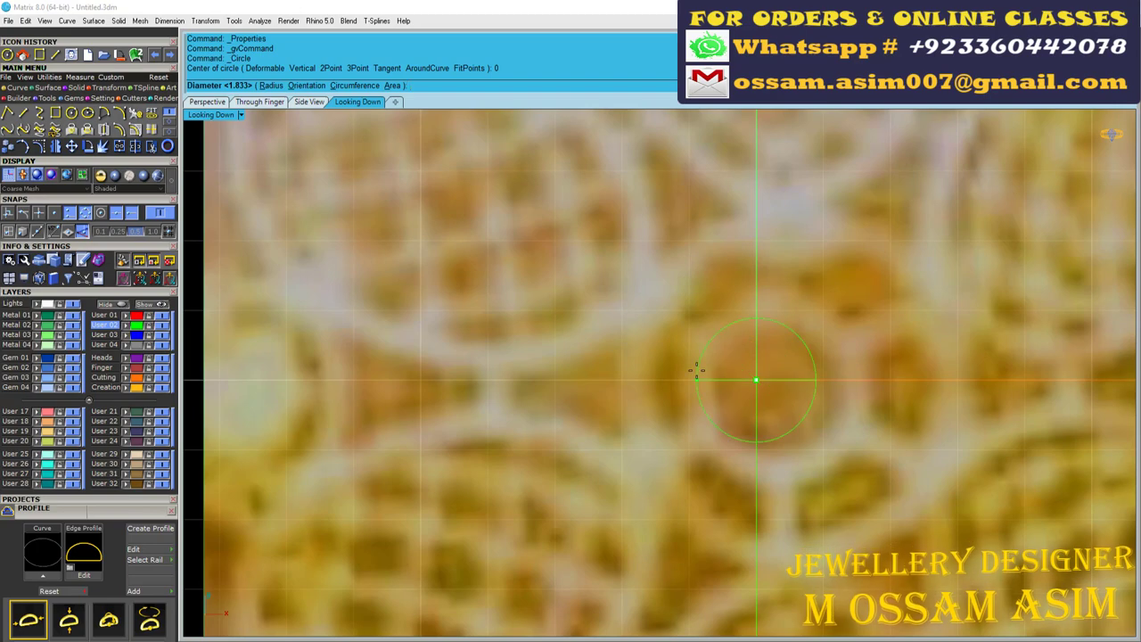
click(696, 371)
scroll(704, 378, up, 3)
scroll(704, 319, down, 3)
Offset the circle through a picked point into a larger concentric circle.
right_click(731, 326)
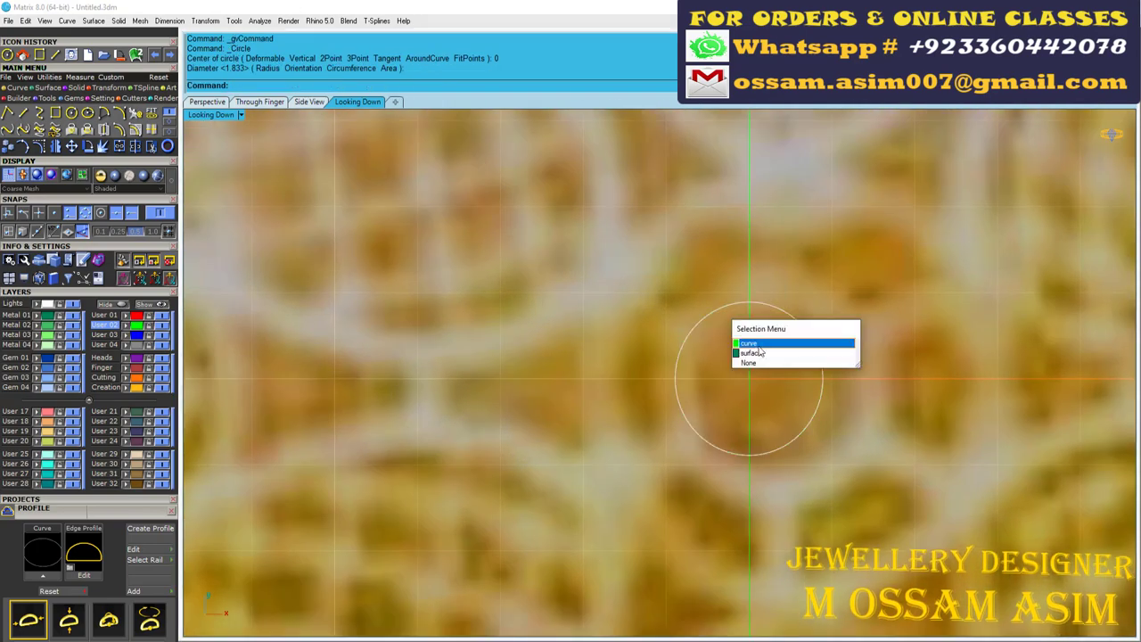
click(763, 344)
scroll(695, 401, up, 3)
click(354, 85)
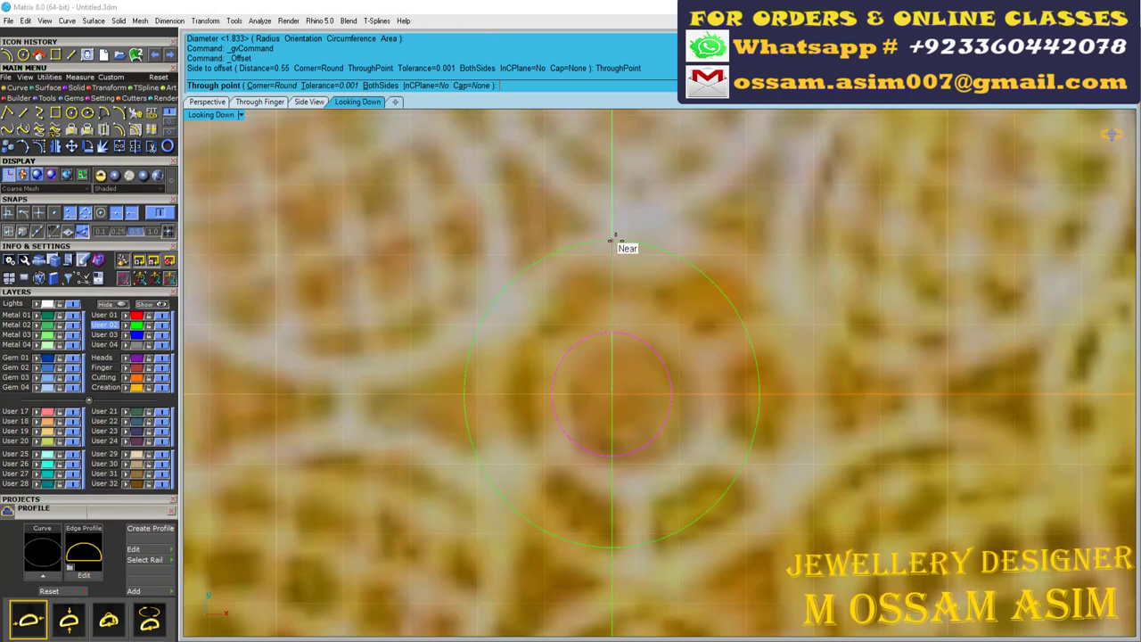
click(612, 228)
scroll(607, 307, down, 3)
scroll(522, 365, down, 2)
Add a 6.67 aligned dimension along the top petal's length.
scroll(425, 270, up, 4)
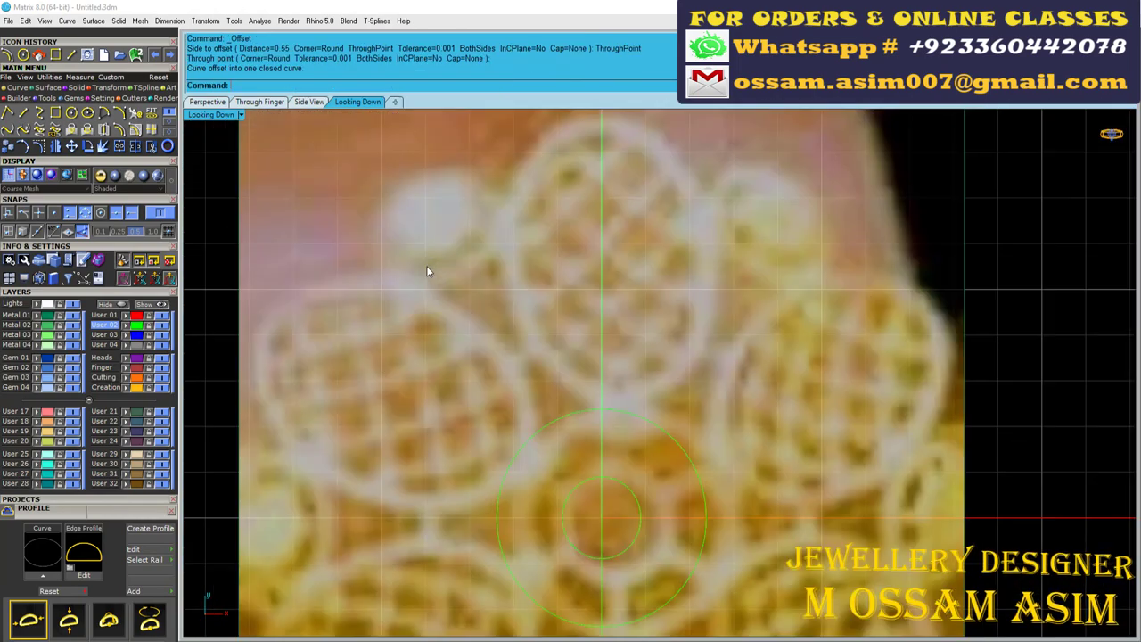
scroll(580, 390, down, 3)
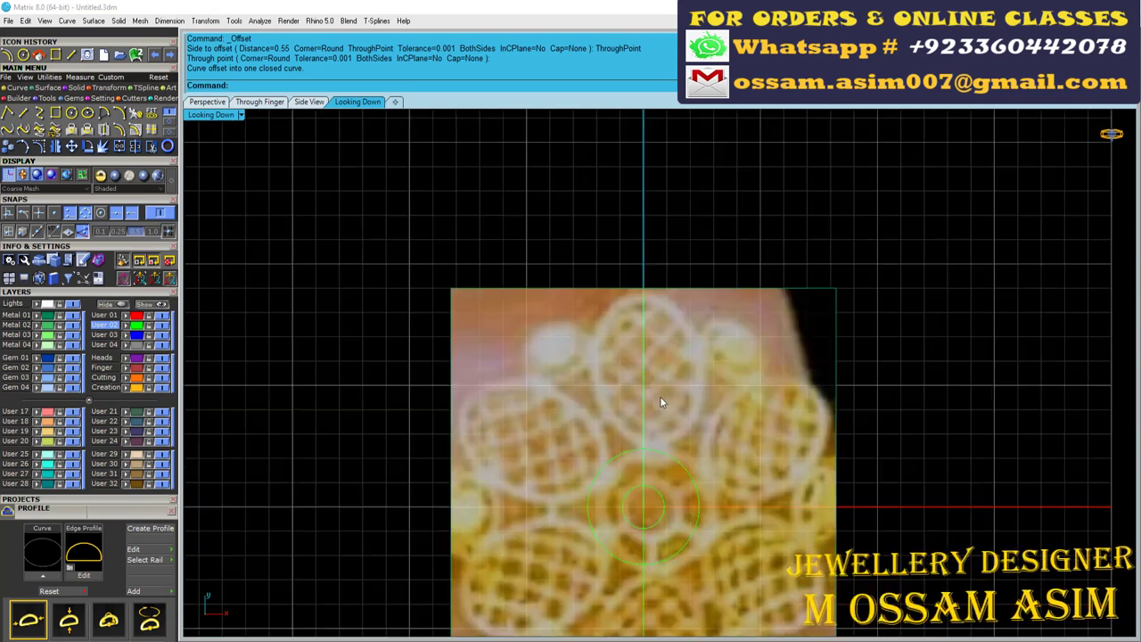
scroll(659, 395, up, 2)
right_drag(626, 331, 637, 363)
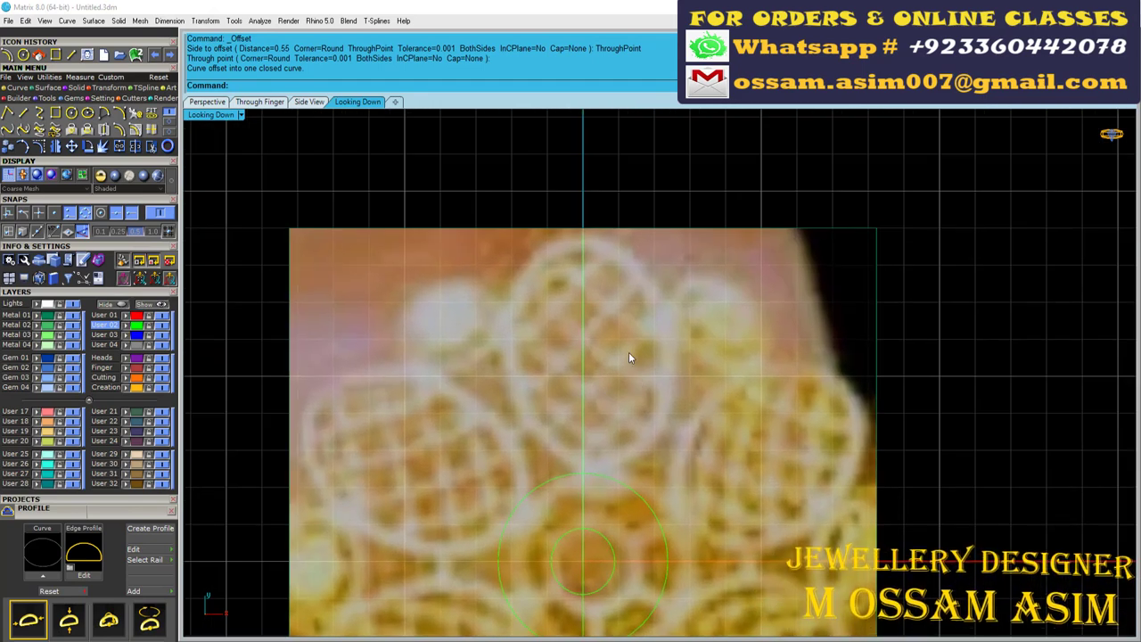
click(79, 77)
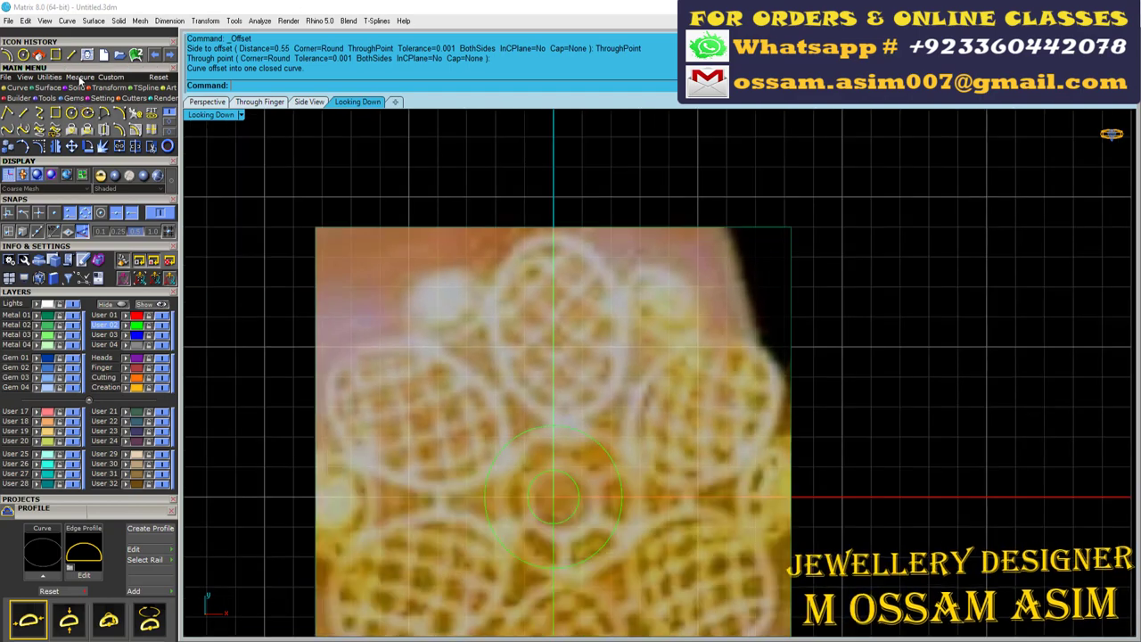
click(55, 113)
scroll(627, 262, up, 3)
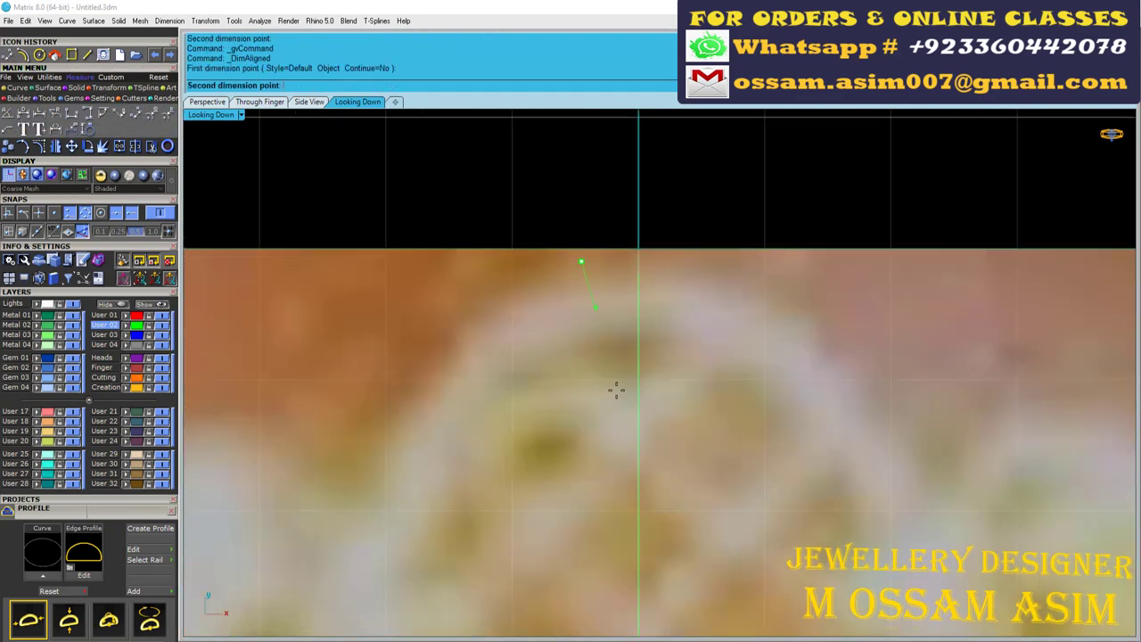
scroll(615, 390, down, 2)
click(632, 443)
click(767, 336)
Add a 5.20 aligned dimension across the top petal's width.
key(Return)
scroll(721, 246, up, 1)
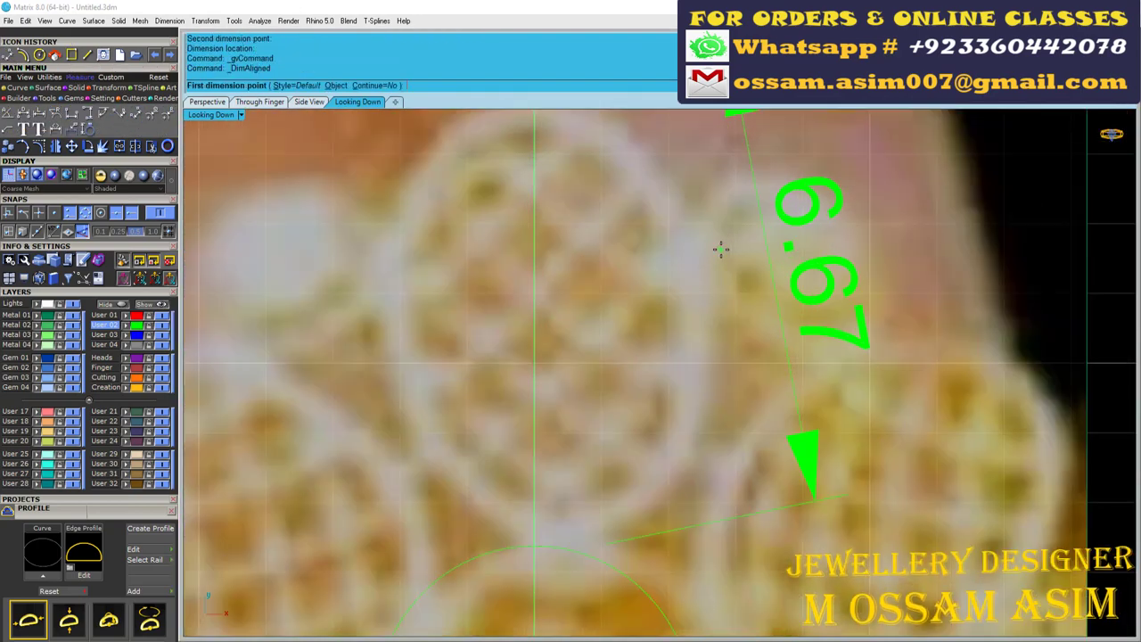
click(724, 247)
scroll(604, 315, down, 1)
scroll(604, 316, up, 1)
click(477, 342)
scroll(477, 342, down, 2)
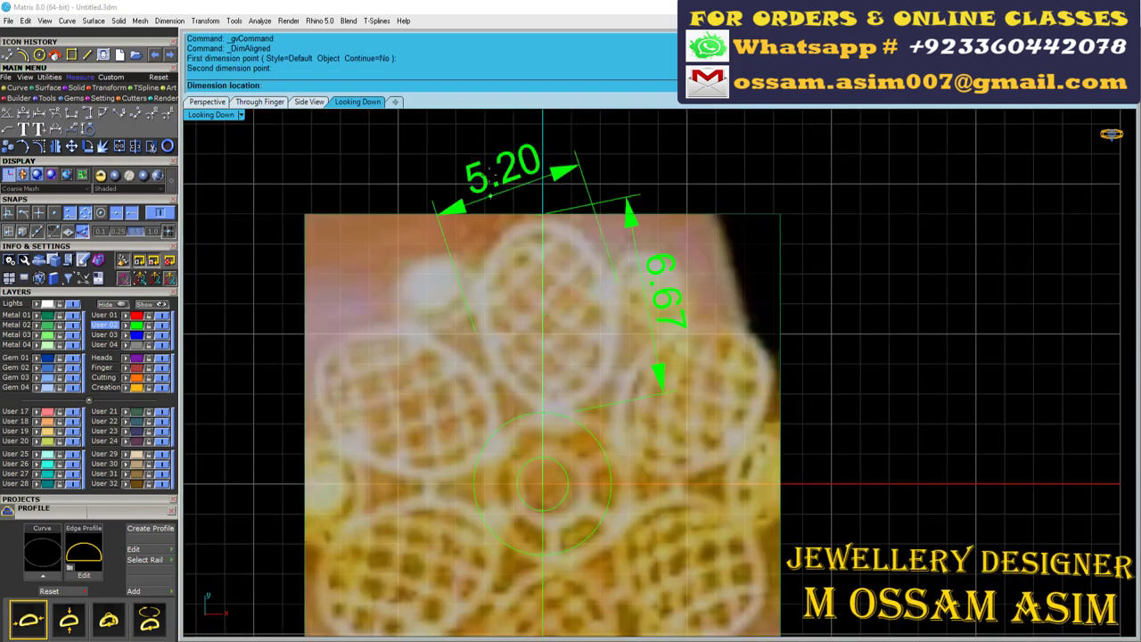
click(513, 168)
drag(677, 227, 624, 257)
scroll(597, 302, up, 2)
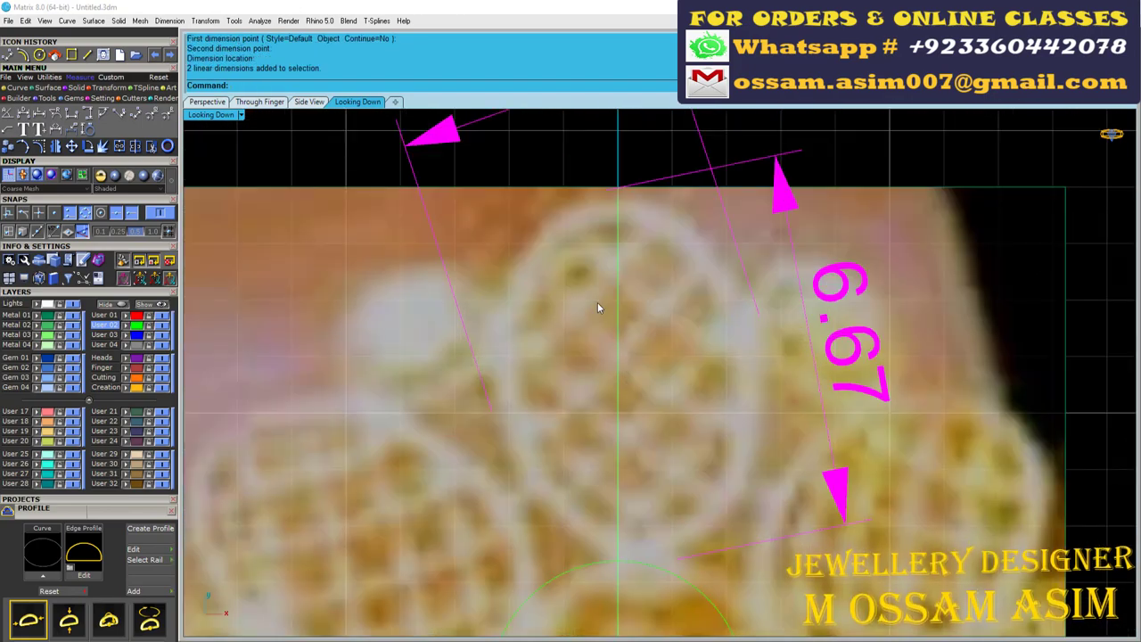
scroll(598, 302, down, 2)
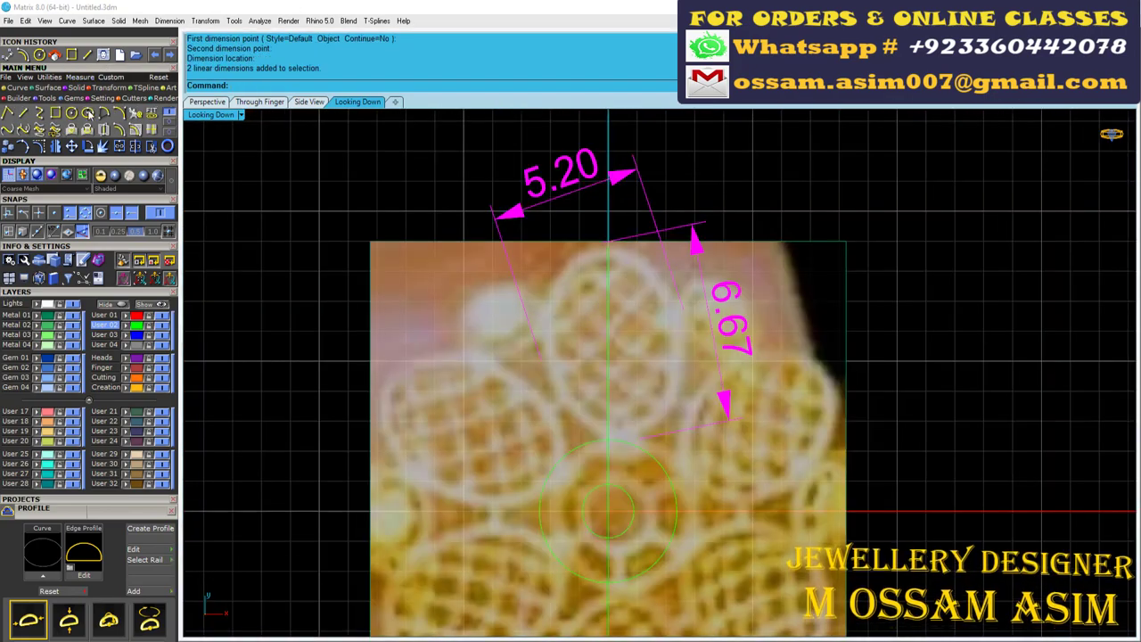
click(87, 113)
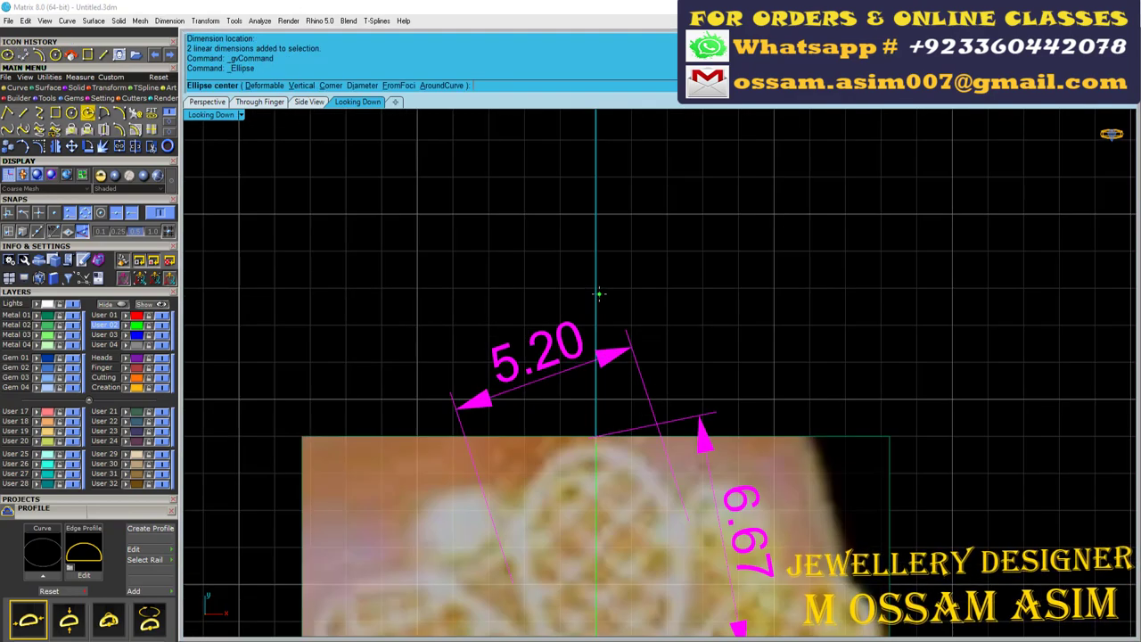
Draw a 6.5 by 5 ellipse at the top petal.
scroll(593, 286, down, 3)
scroll(590, 283, up, 4)
click(585, 339)
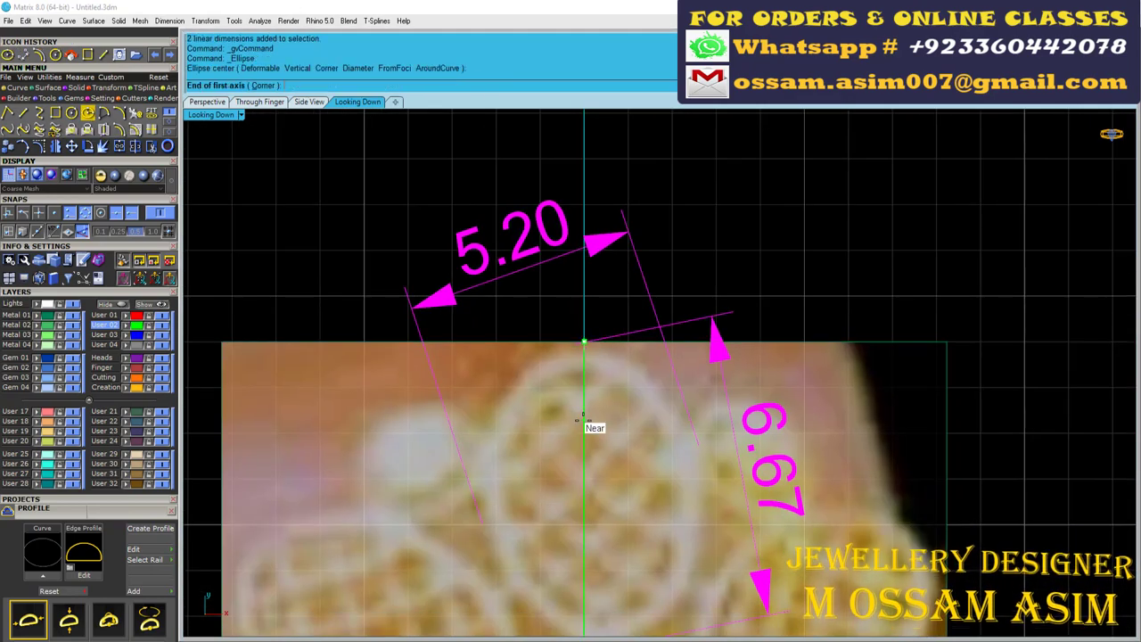
right_drag(572, 139, 572, 169)
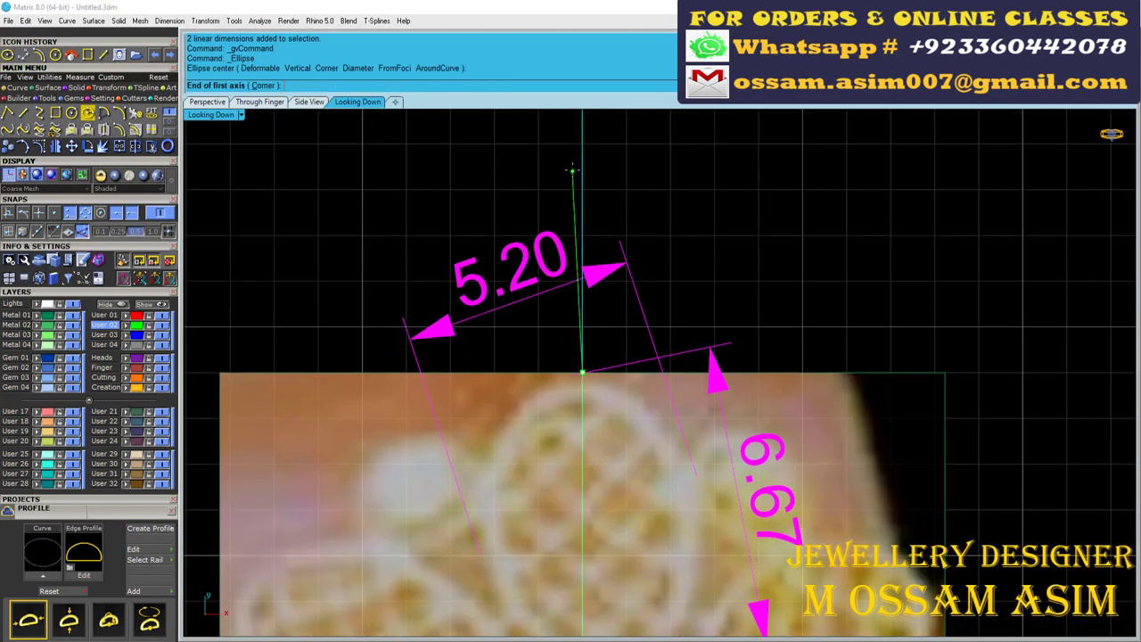
click(633, 156)
key(Escape)
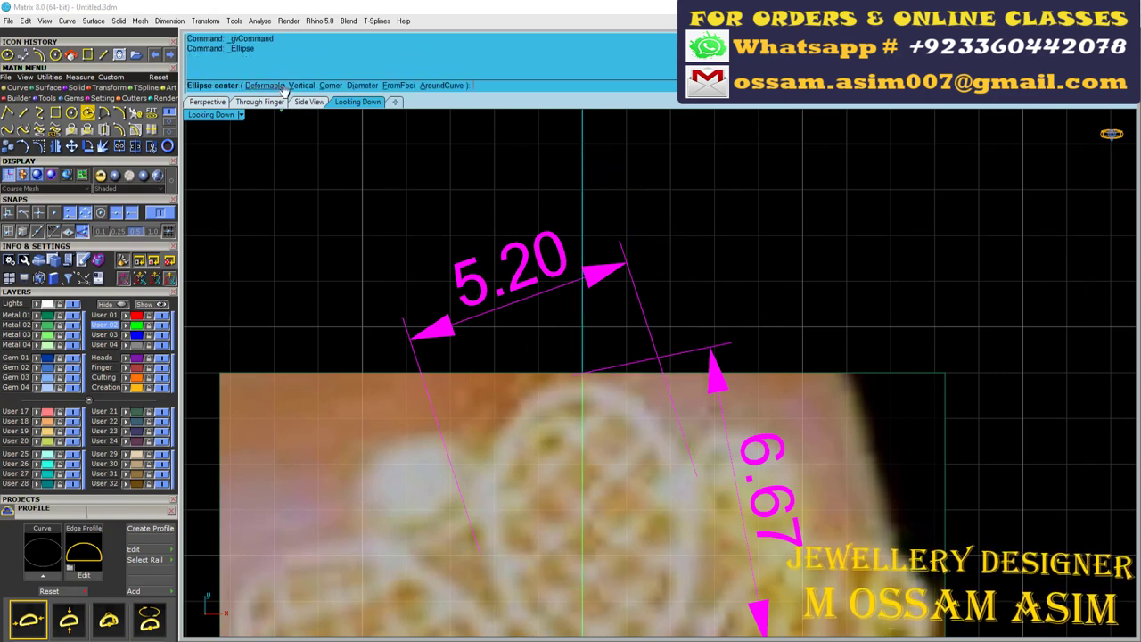
click(653, 145)
key(Return)
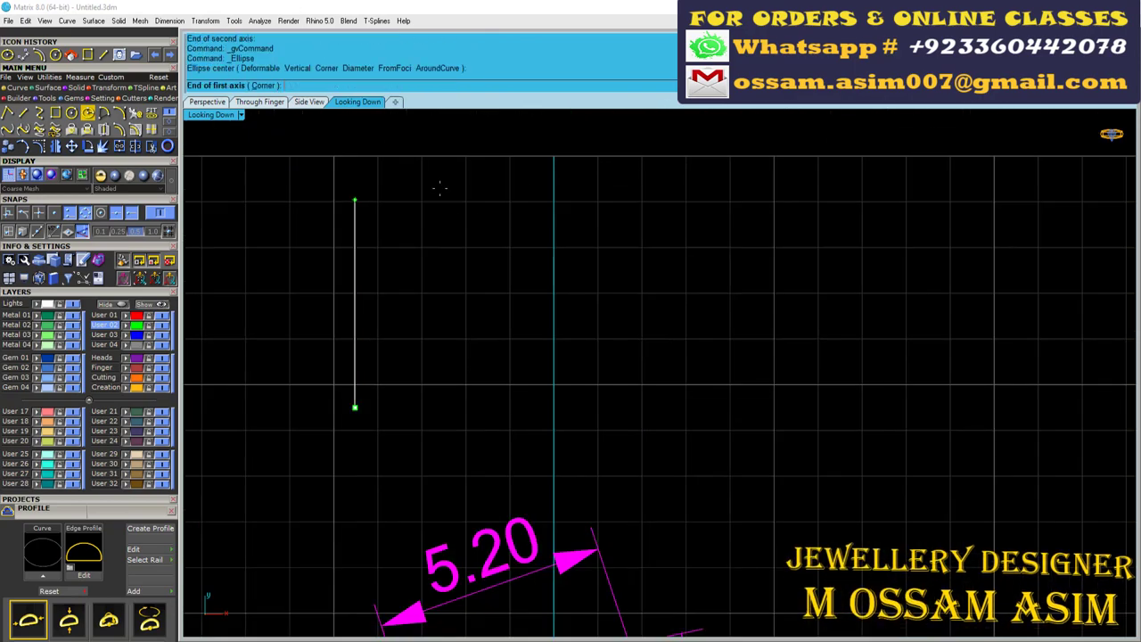
scroll(386, 273, down, 2)
text(6.5)
key(Return)
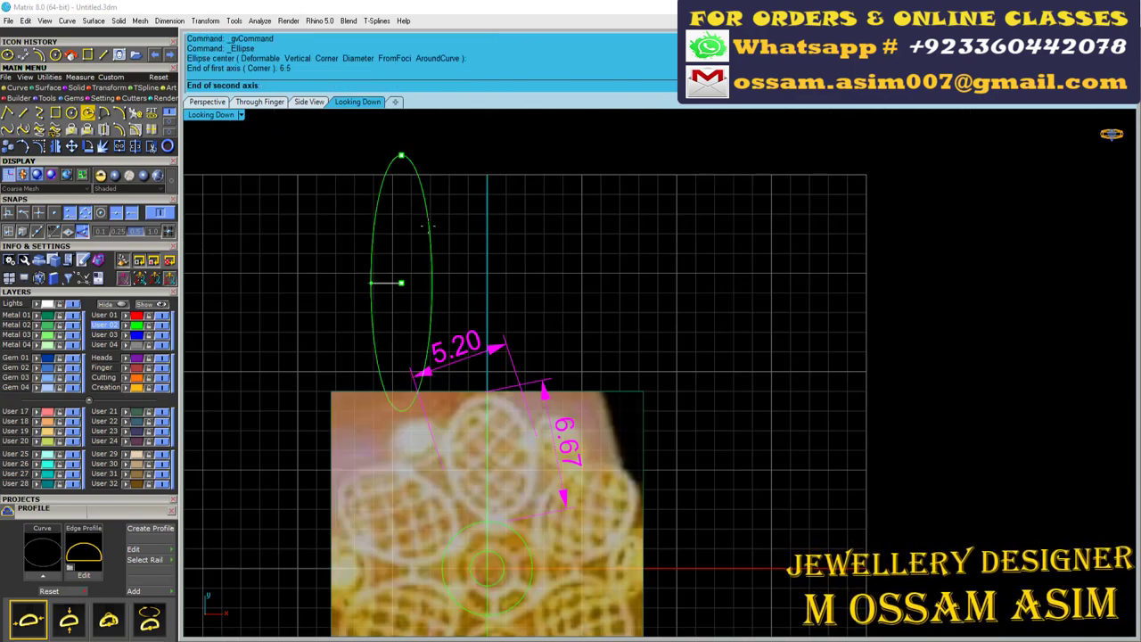
scroll(426, 225, up, 1)
scroll(499, 294, down, 2)
text(5)
key(Return)
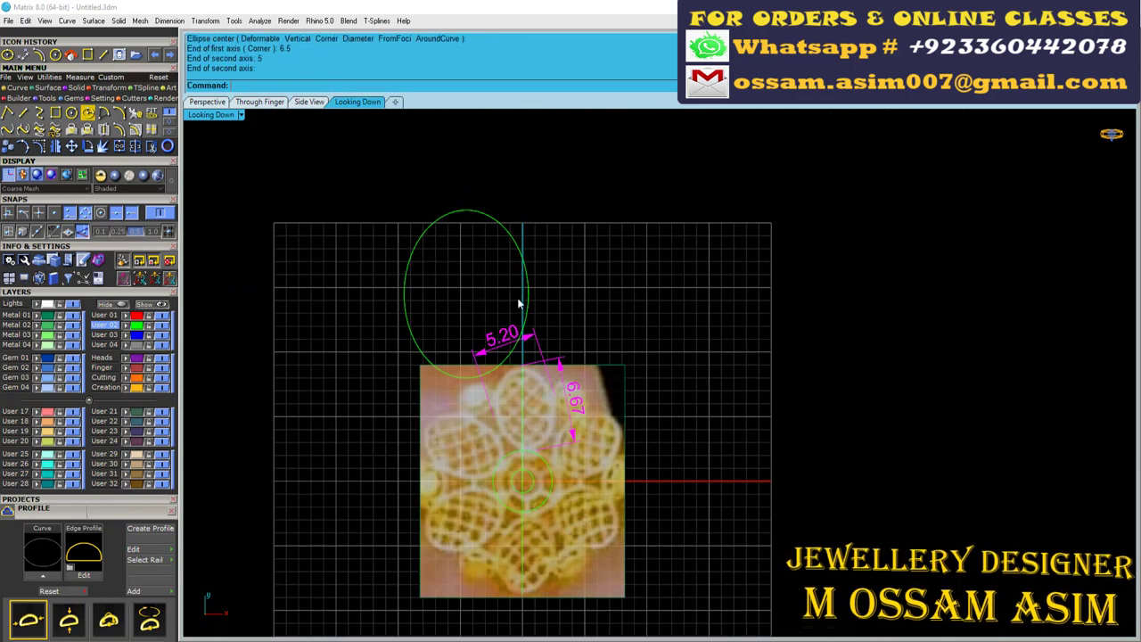
Scale the ellipse to half size with factor .5.
click(519, 304)
scroll(438, 281, up, 1)
click(530, 237)
text(.5)
key(Return)
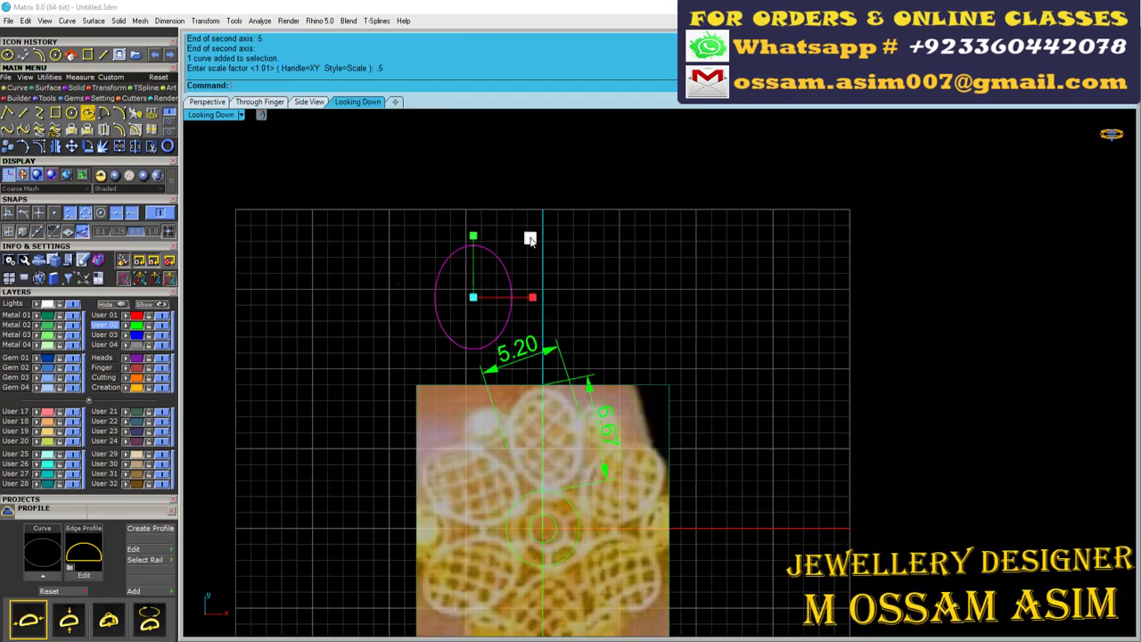
scroll(535, 242, up, 1)
scroll(542, 246, down, 1)
scroll(488, 309, up, 1)
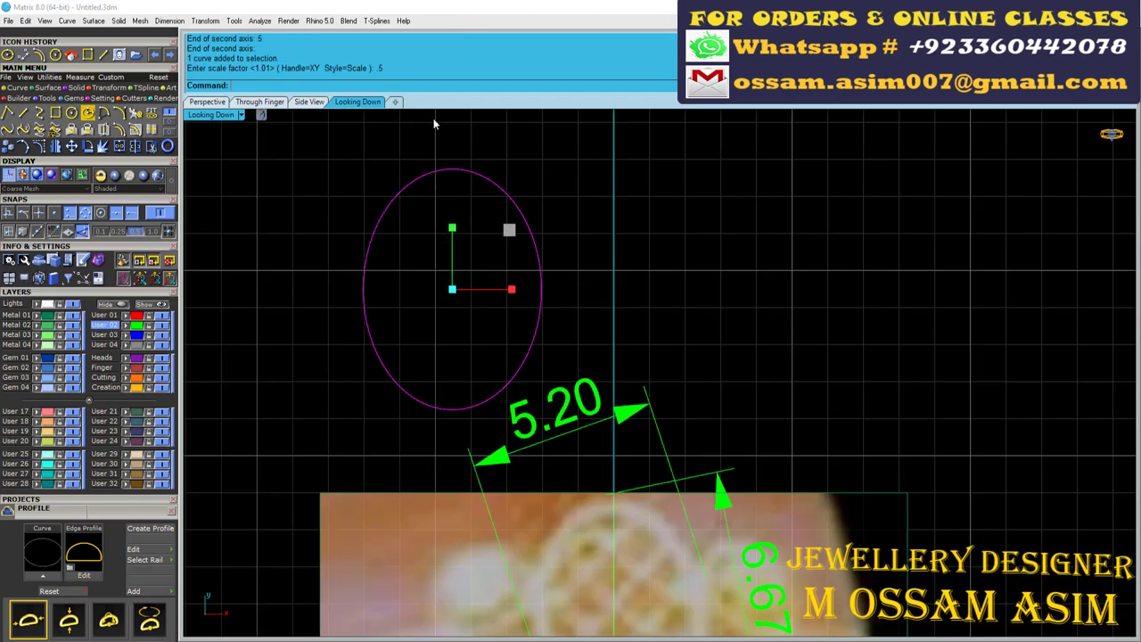
scroll(597, 326, down, 1)
scroll(404, 287, up, 1)
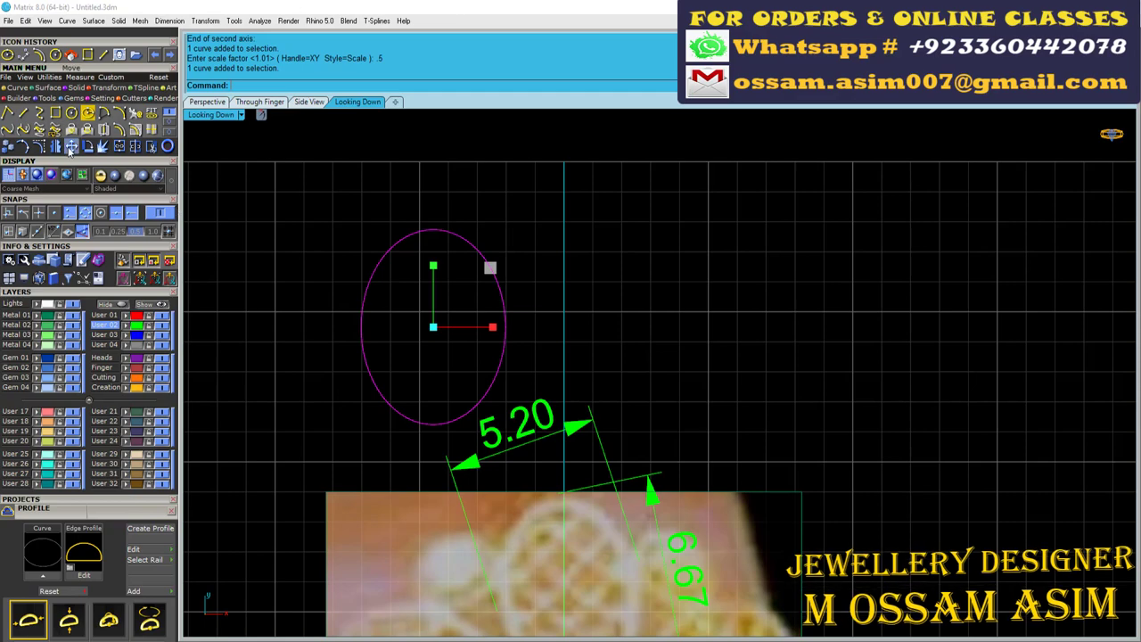
Move the ellipse onto the flower centre and select the two measurement dimensions.
click(71, 146)
click(433, 230)
click(564, 230)
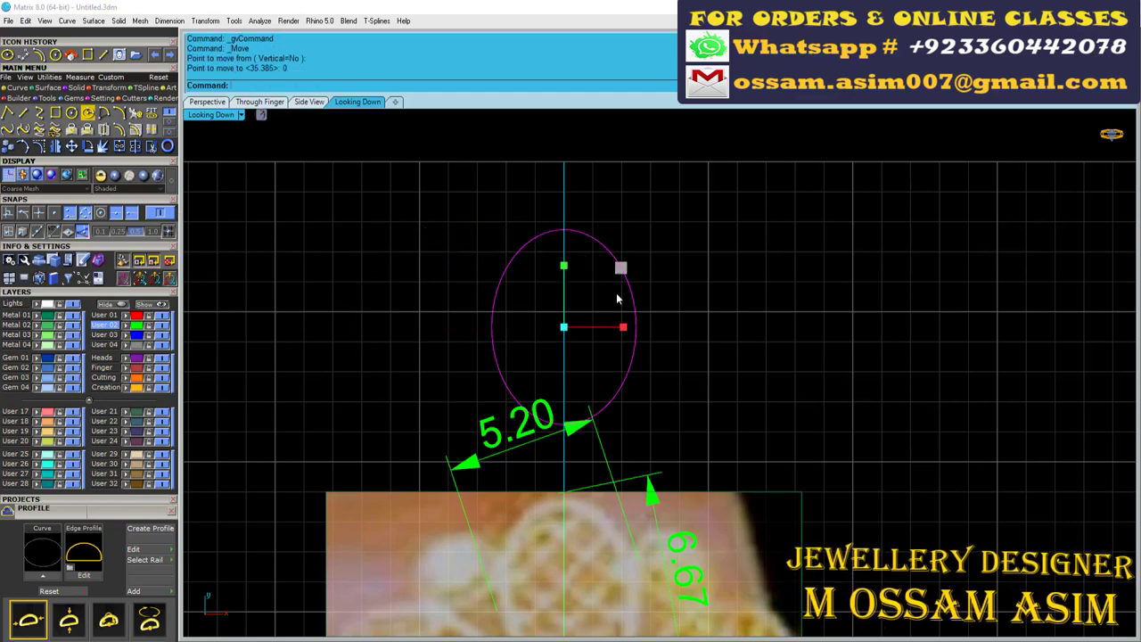
click(636, 328)
scroll(624, 356, down, 2)
click(634, 523)
scroll(619, 247, up, 3)
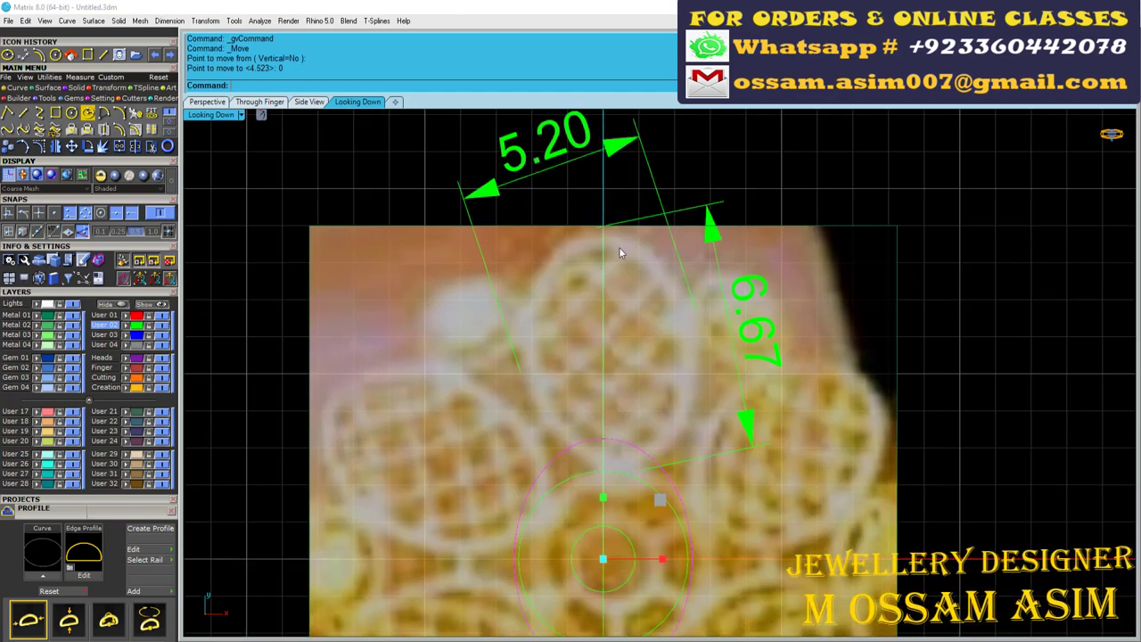
scroll(578, 376, up, 1)
scroll(578, 371, down, 2)
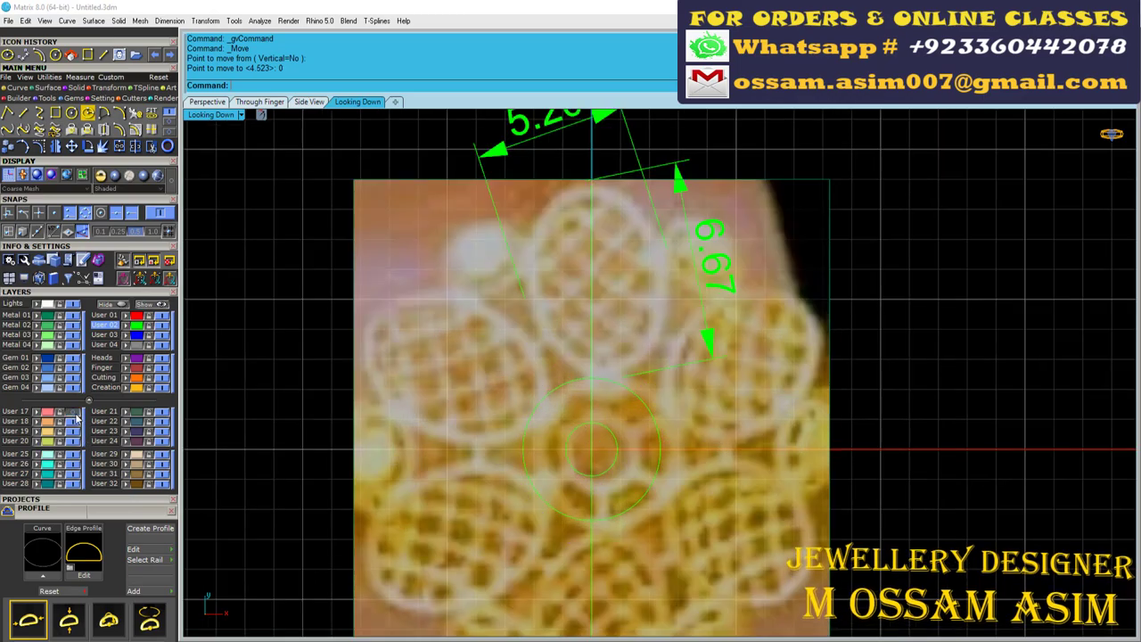
scroll(561, 319, down, 2)
scroll(461, 169, up, 1)
drag(461, 169, 704, 356)
scroll(535, 267, up, 2)
Delete the two measurement dimensions and switch to the perspective view.
key(Delete)
scroll(555, 335, down, 2)
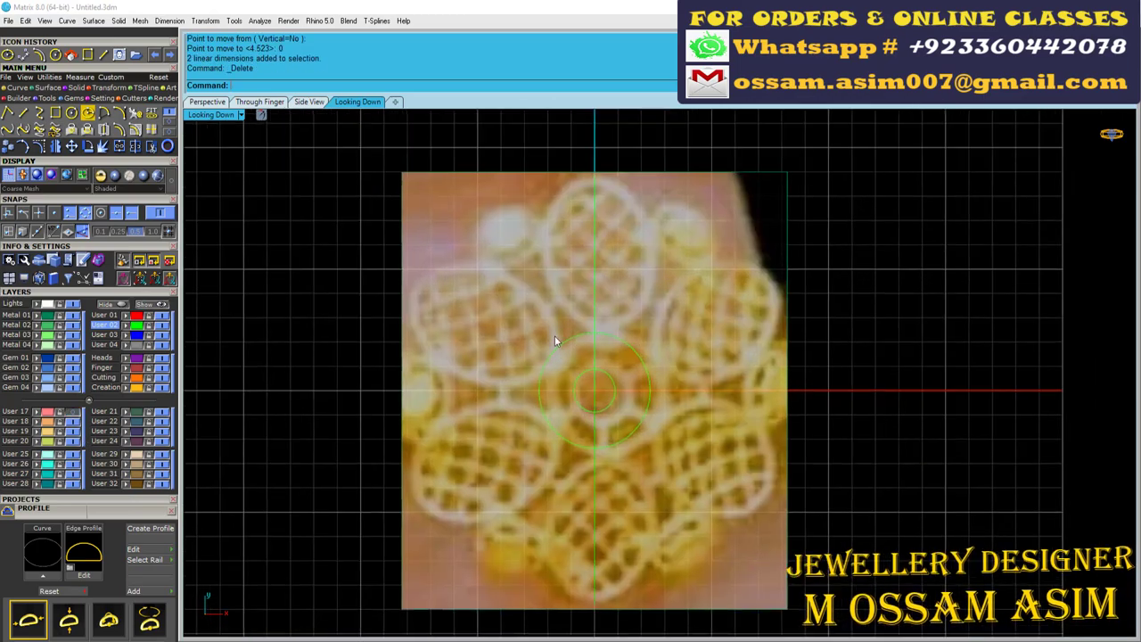
key(ctrl+Tab)
scroll(624, 339, up, 3)
click(694, 379)
ctrl+click(690, 386)
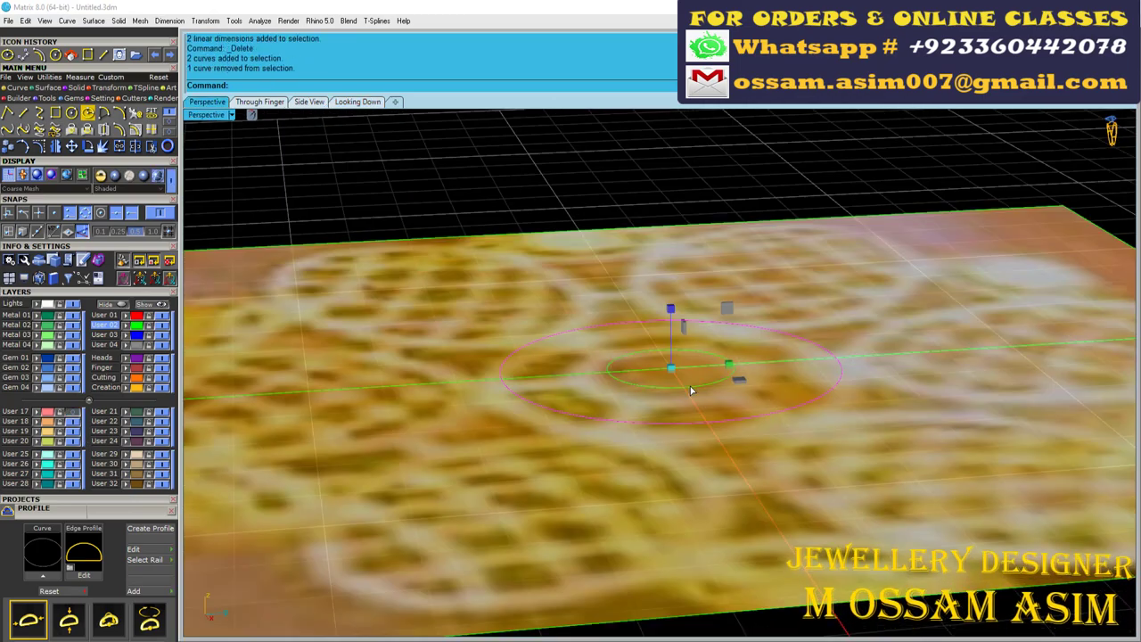
right_drag(678, 391, 720, 412)
key(Escape)
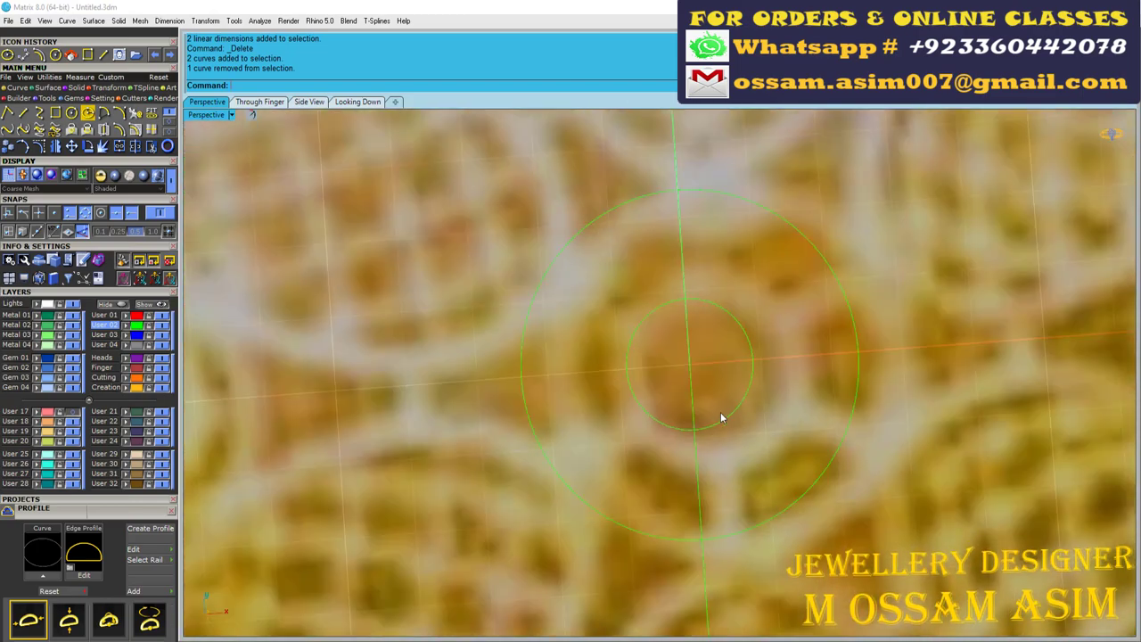
Raise one circle 1 unit vertically with the gumball.
click(722, 417)
click(758, 450)
mouse_move(758, 450)
right_down()
mouse_move(642, 360)
mouse_move(254, 392)
right_up()
click(674, 319)
text(1)
key(Return)
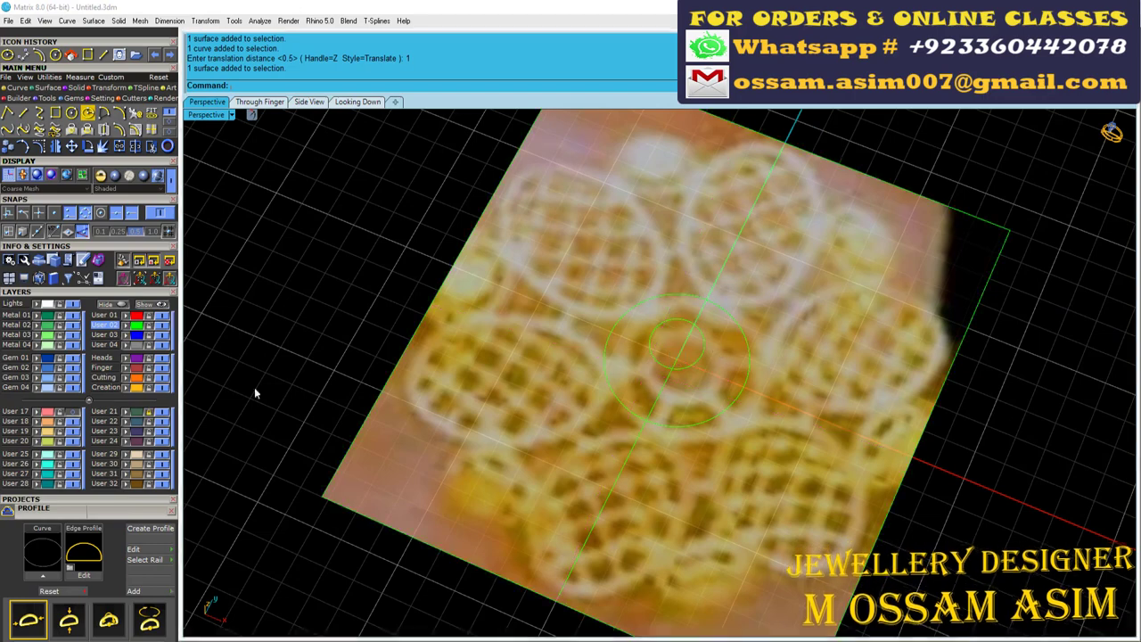
Draw a straight line joining the inner circle to the outer circle.
scroll(580, 317, up, 3)
scroll(580, 317, up, 2)
click(23, 113)
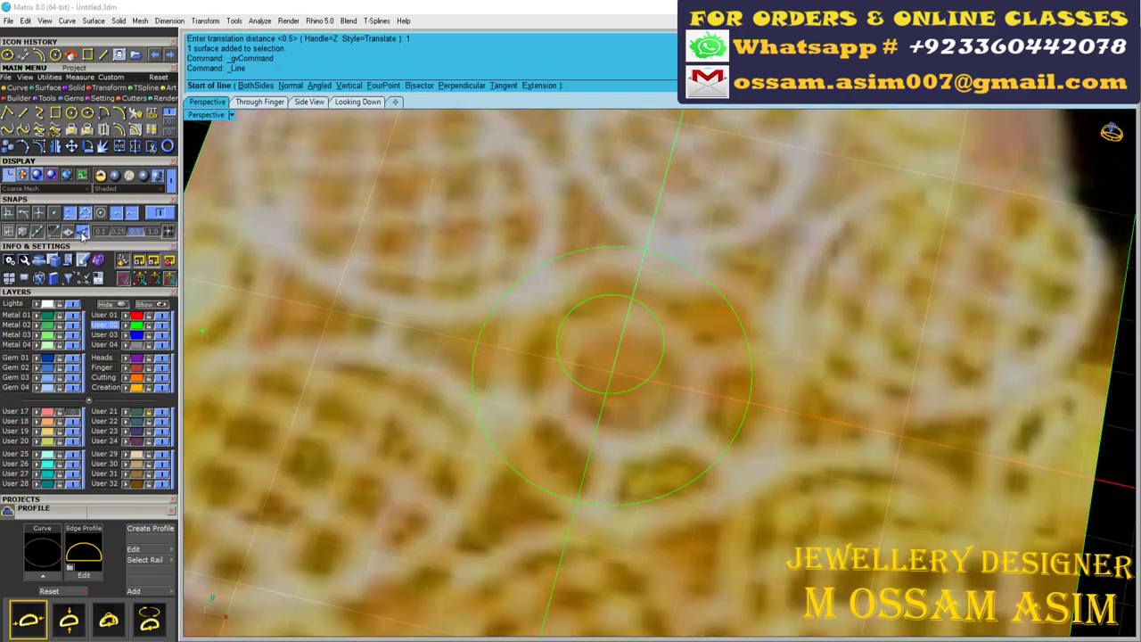
click(661, 353)
click(747, 404)
right_drag(748, 404, 685, 374)
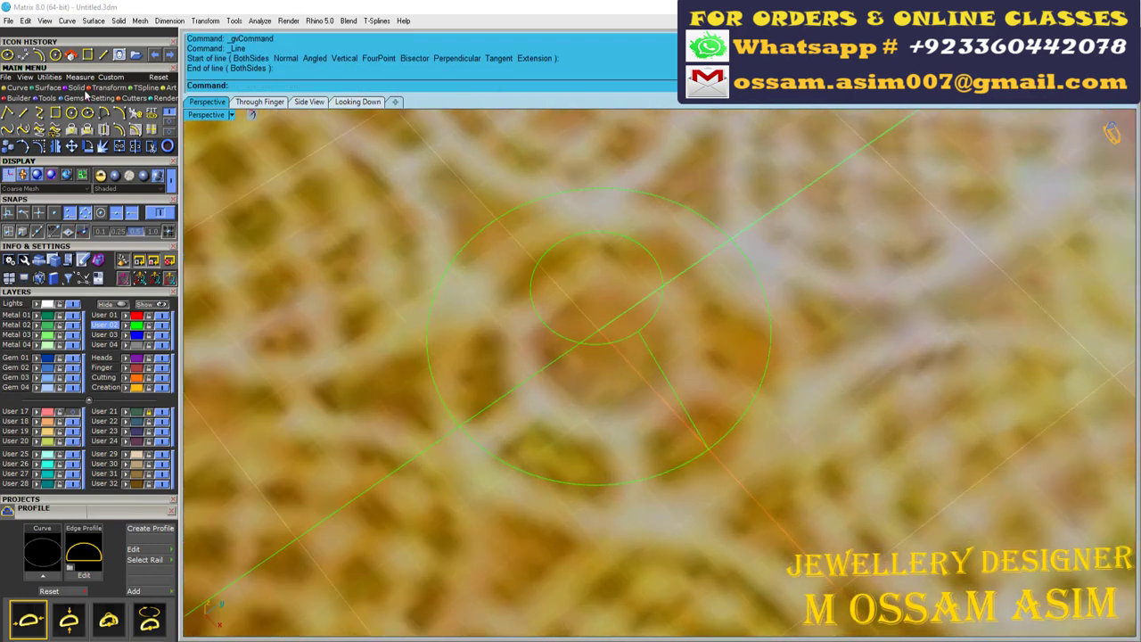
Pipe both circles and the connecting line into 0.4-diameter round tubes.
click(8, 130)
click(532, 289)
scroll(566, 325, up, 3)
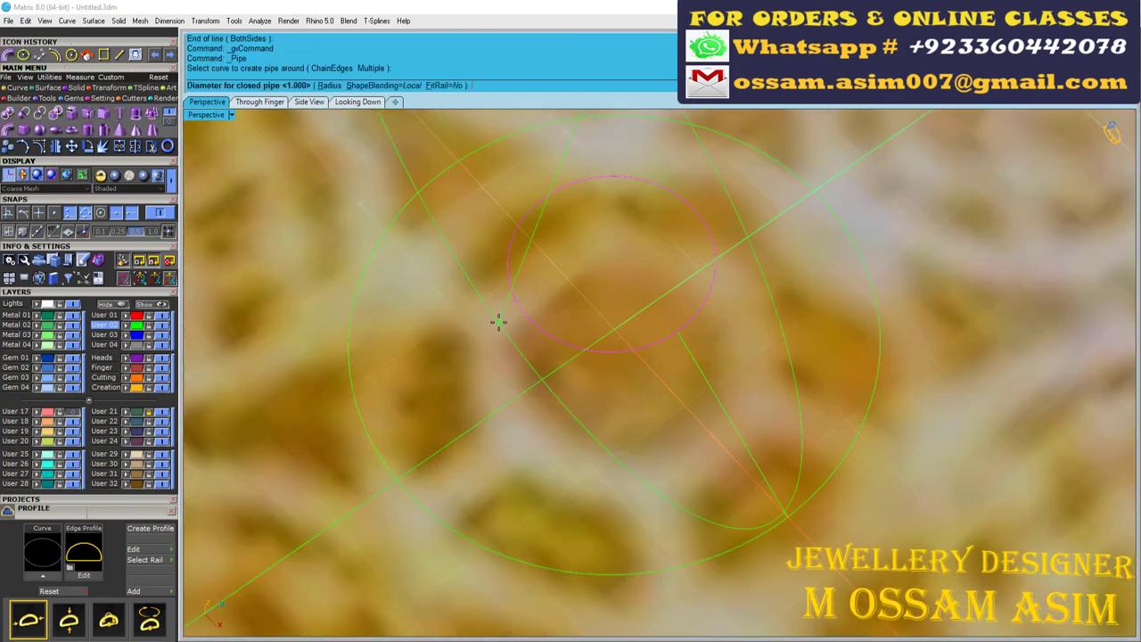
text(4)
key(Return)
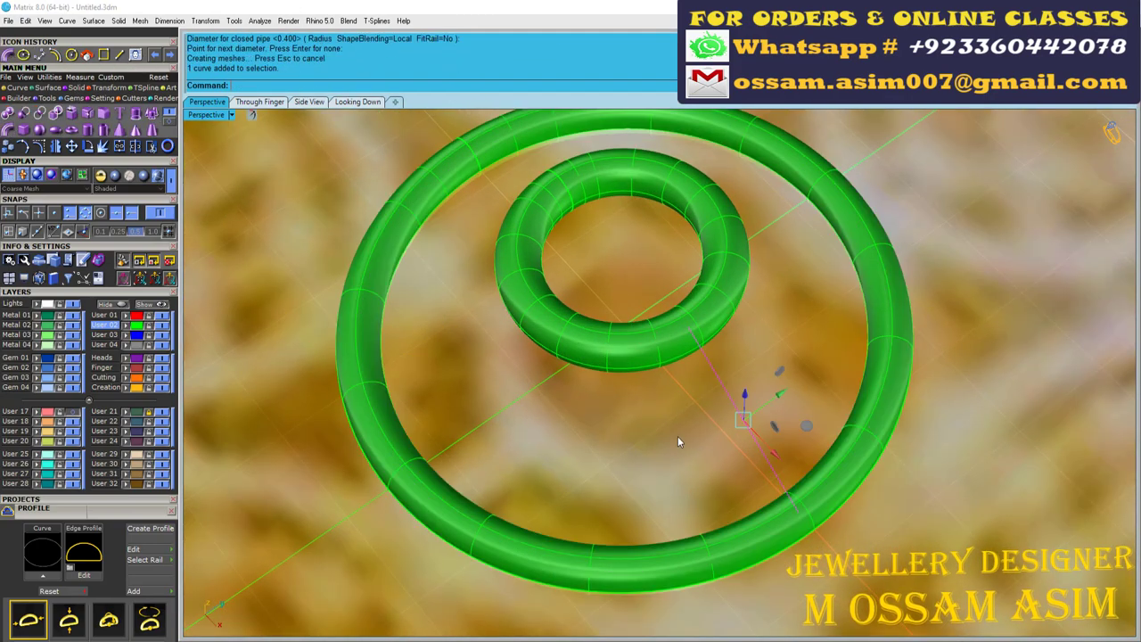
scroll(677, 436, down, 3)
right_drag(677, 436, 741, 418)
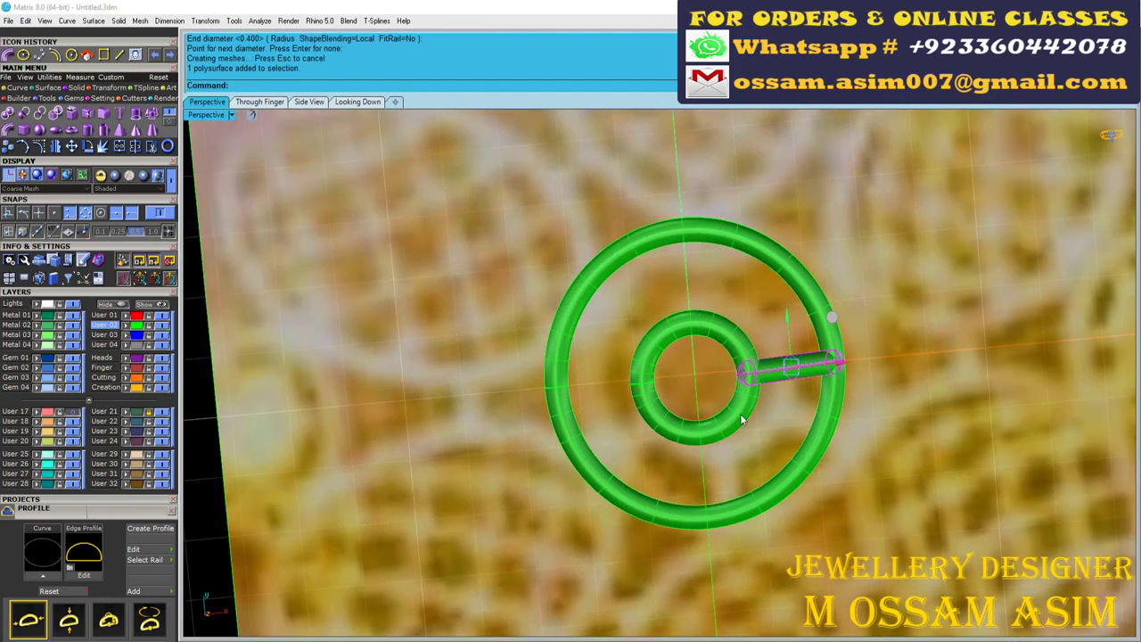
In the top-down view, try a six-item polar array of the tube, then undo it.
click(357, 102)
scroll(658, 387, up, 3)
scroll(584, 361, up, 2)
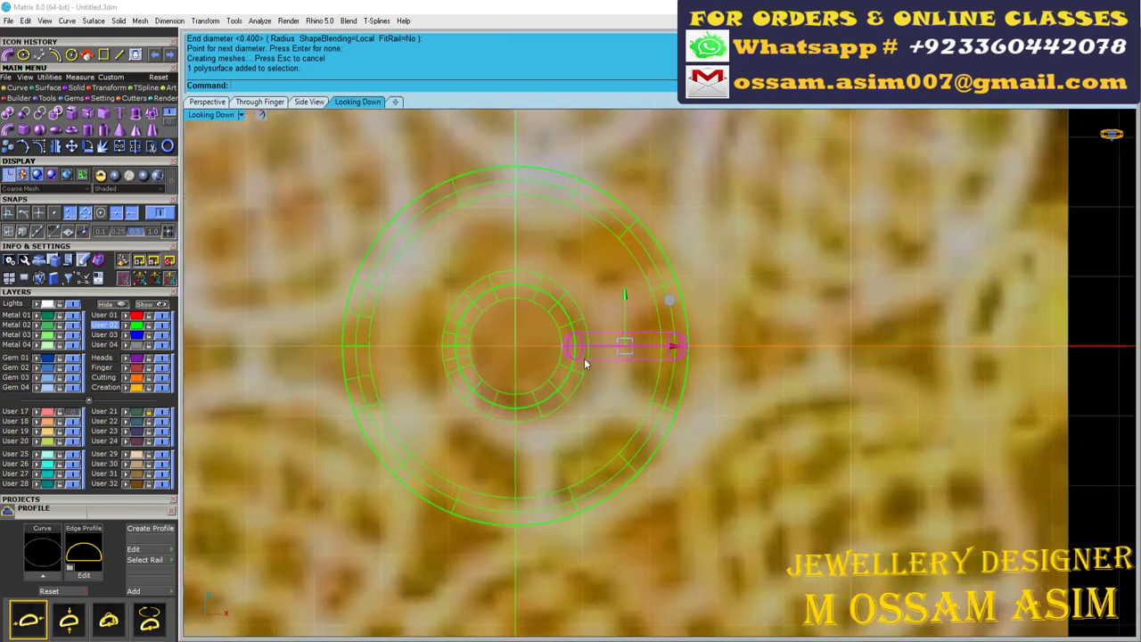
scroll(693, 280, up, 2)
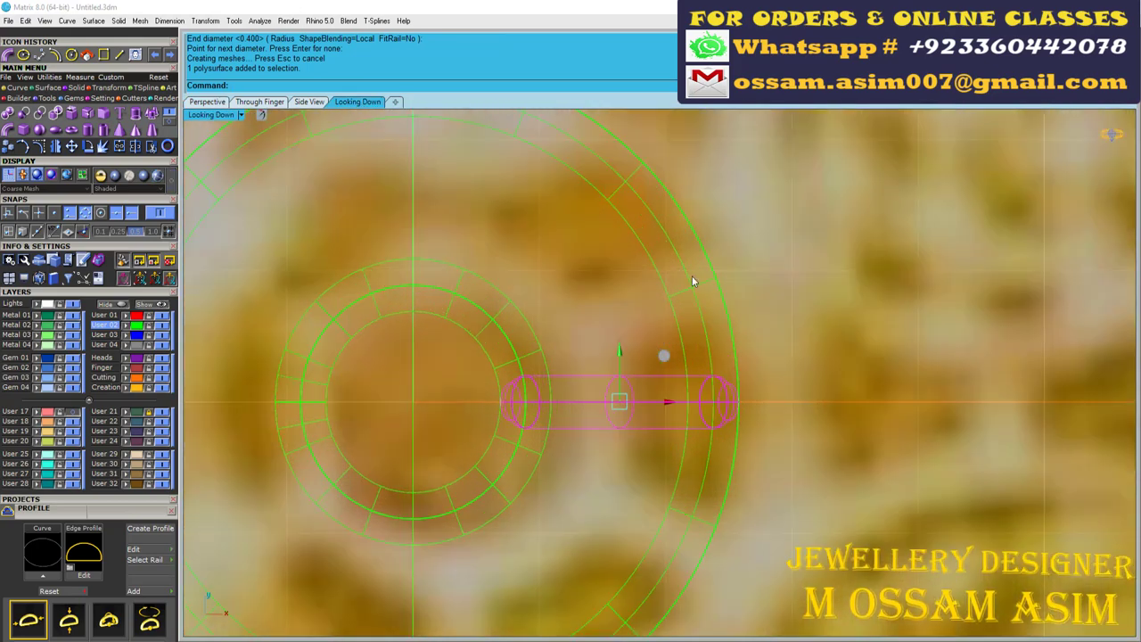
scroll(481, 348, down, 4)
scroll(550, 422, up, 1)
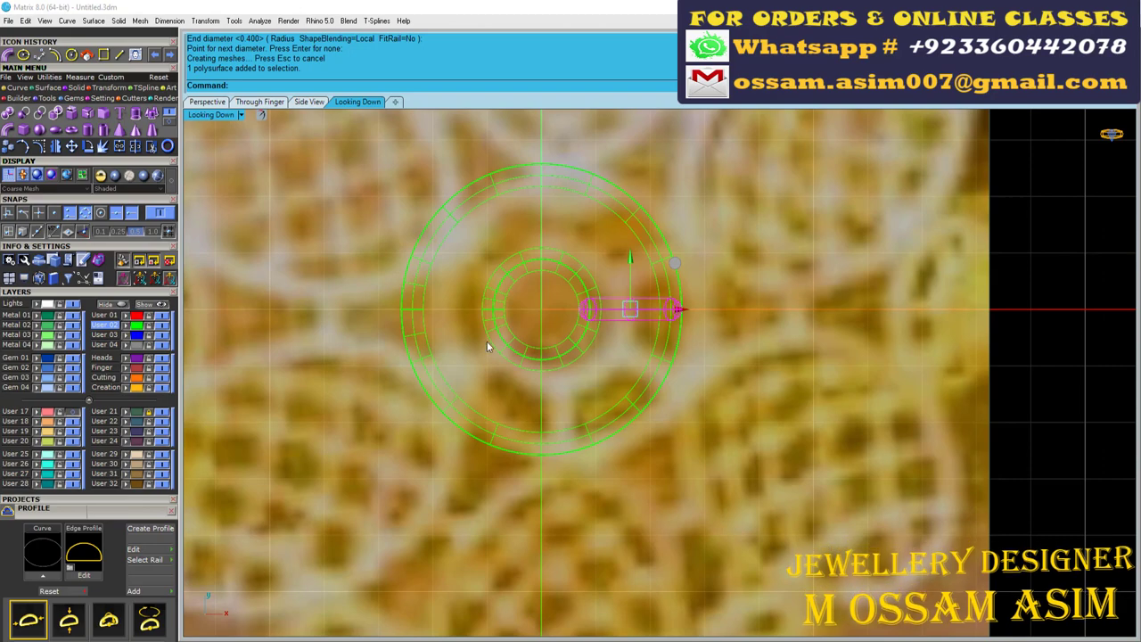
scroll(675, 309, up, 2)
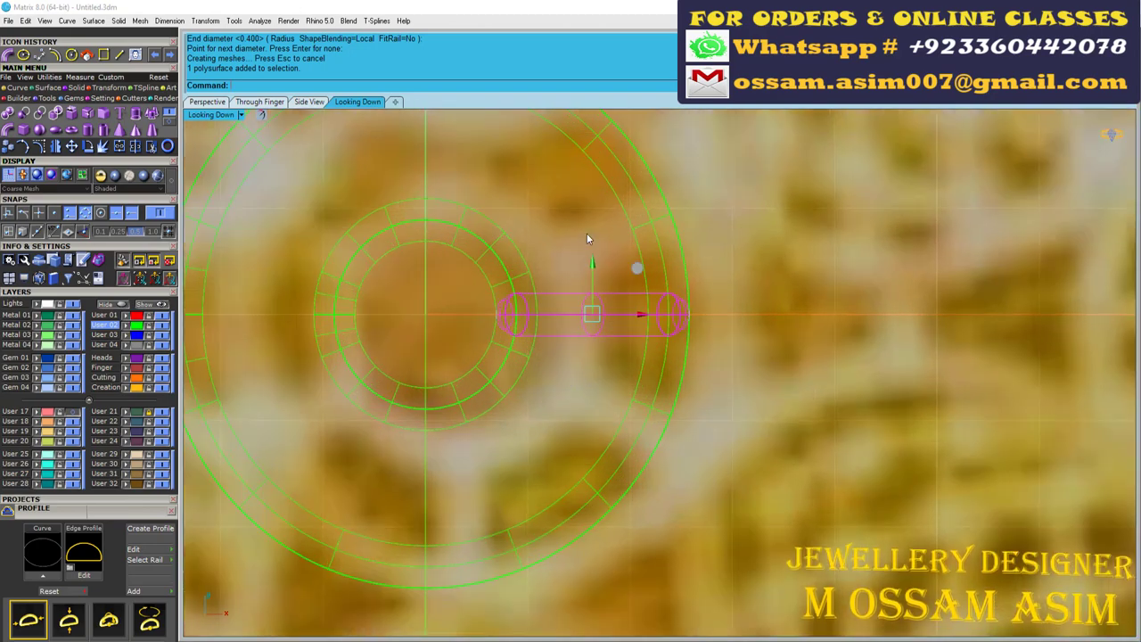
scroll(583, 245, down, 2)
scroll(578, 255, down, 2)
scroll(438, 262, up, 2)
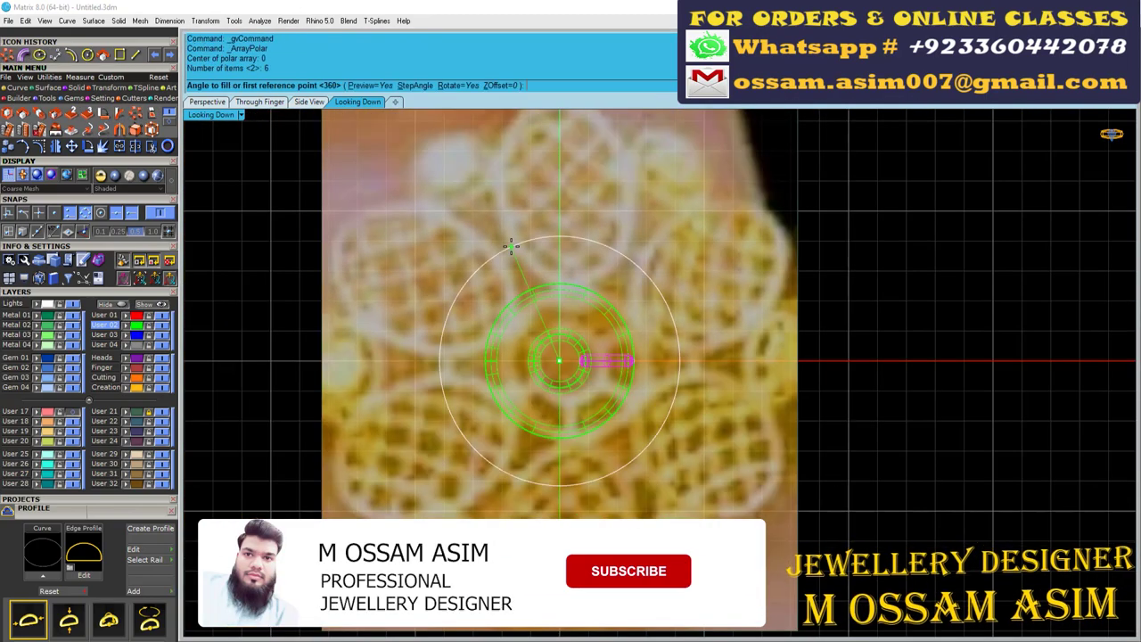
key(Return)
key(ctrl+z)
scroll(600, 361, up, 3)
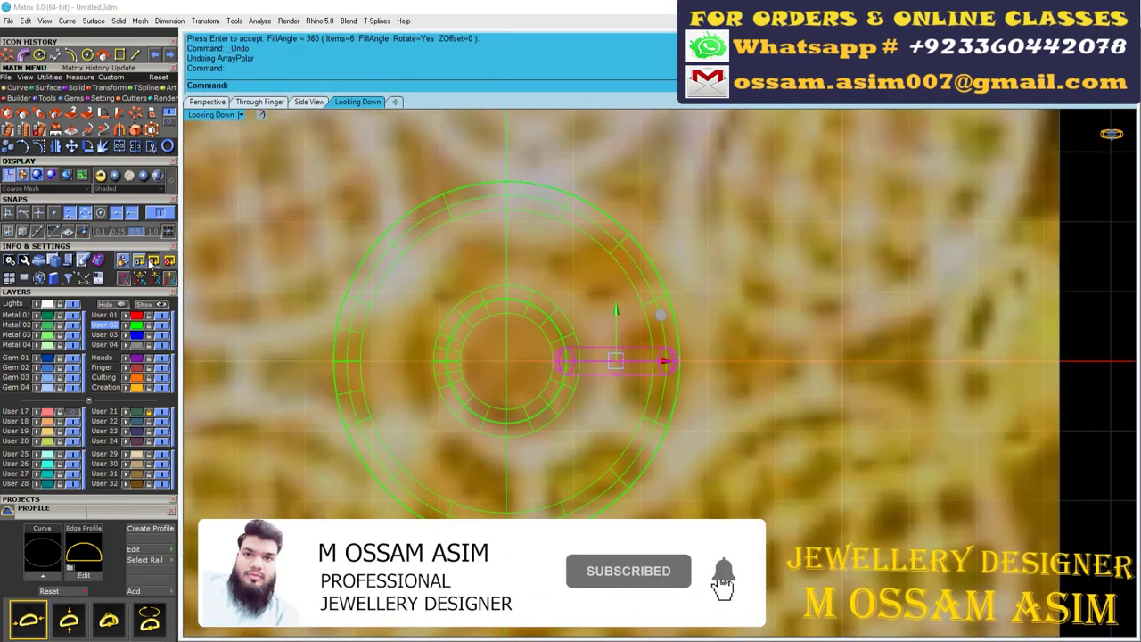
Rotate the connecting tube upright about the ring centre, then return to shaded perspective.
click(152, 260)
scroll(629, 387, down, 3)
click(790, 376)
click(567, 152)
scroll(567, 312, down, 3)
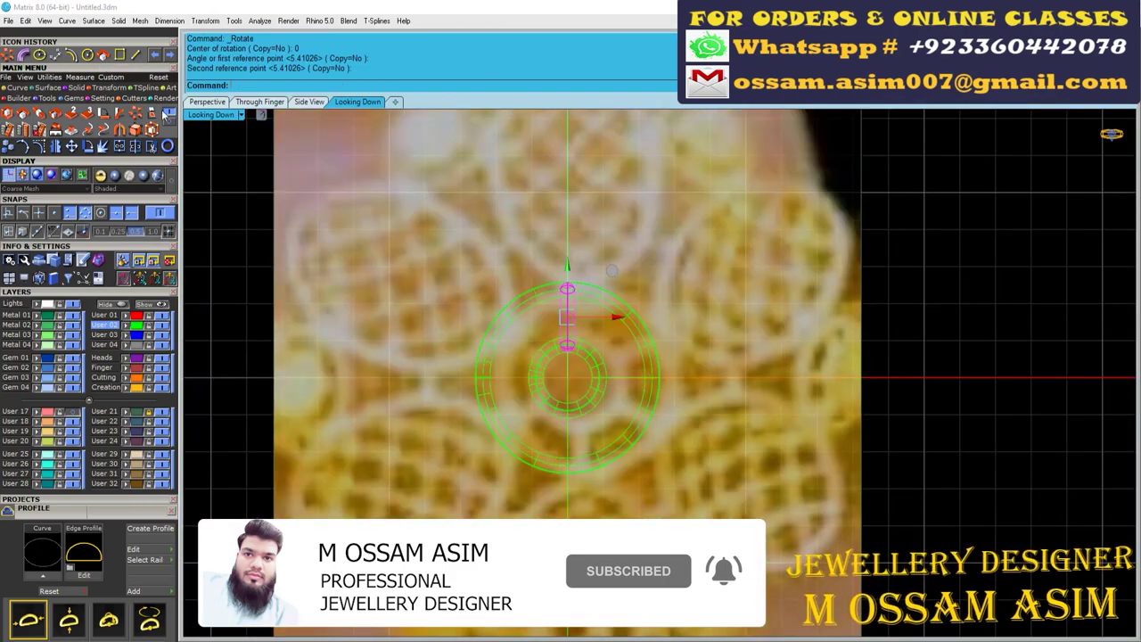
scroll(516, 232, up, 2)
scroll(647, 251, up, 2)
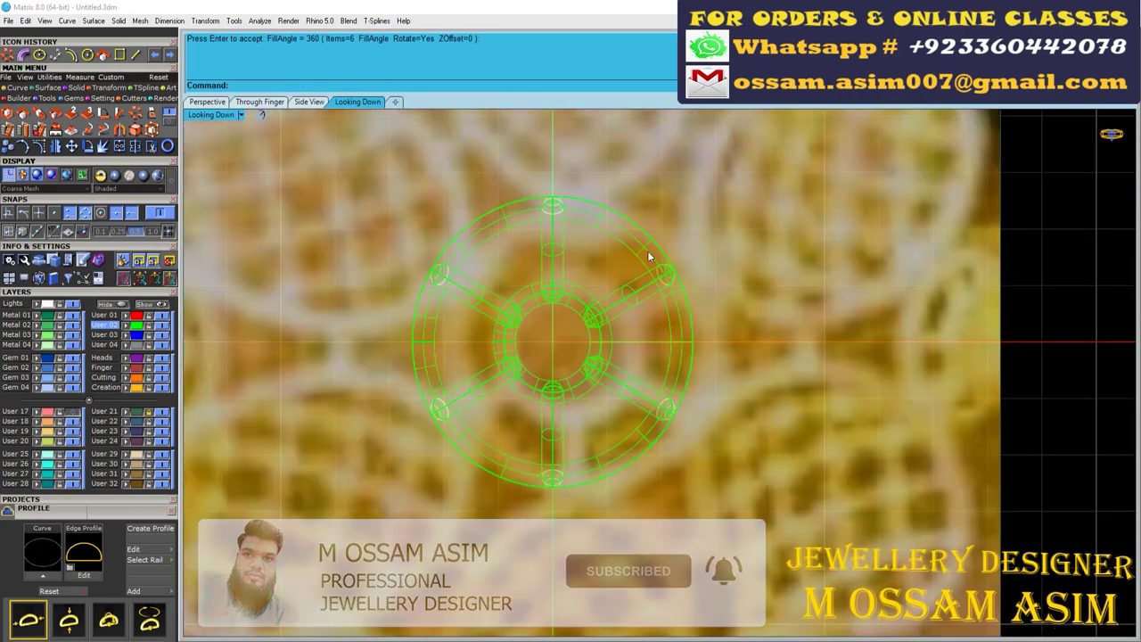
scroll(530, 336, down, 1)
scroll(516, 382, up, 3)
scroll(516, 382, down, 3)
scroll(358, 358, up, 3)
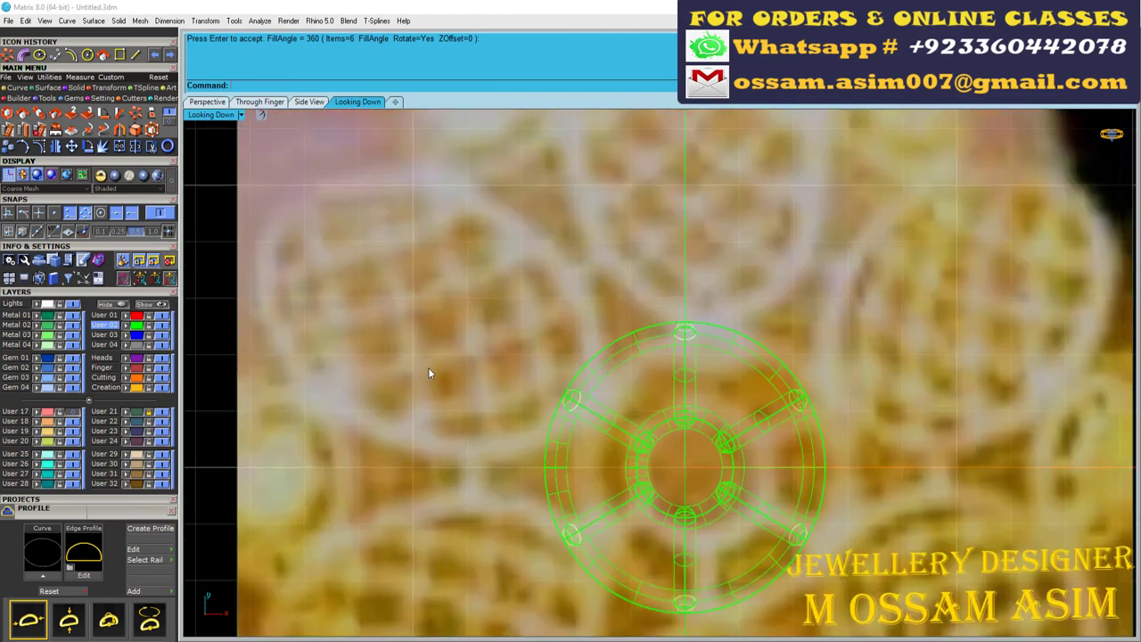
scroll(428, 367, down, 3)
scroll(290, 153, up, 2)
click(207, 101)
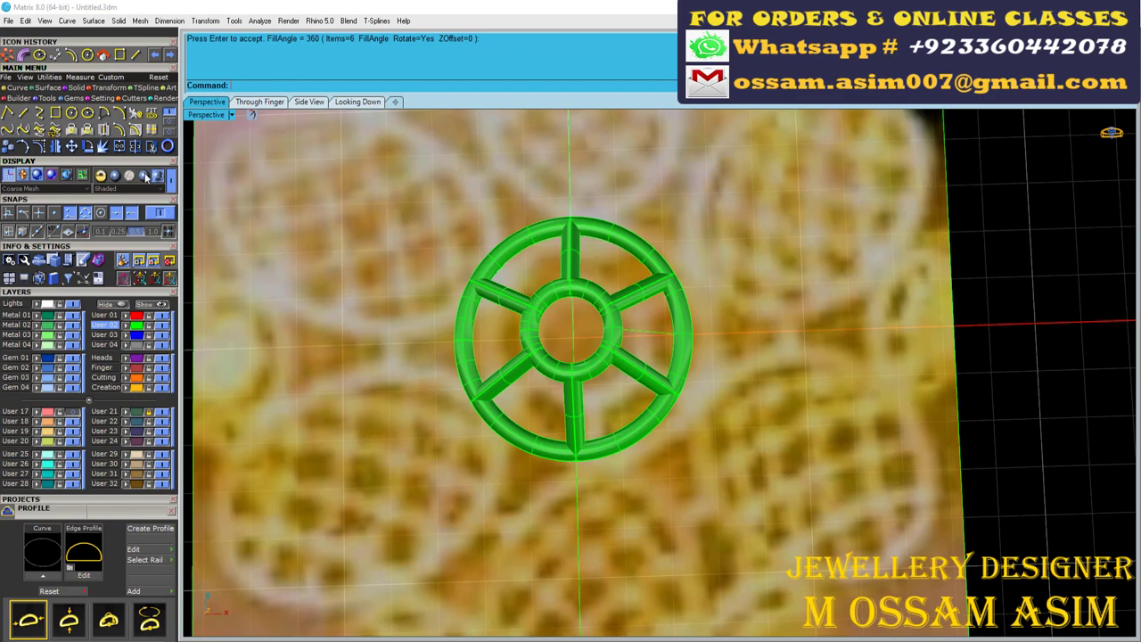
Preview the metal display, return to plain shaded display and deselect the circle curves.
click(147, 177)
key(ctrl+a)
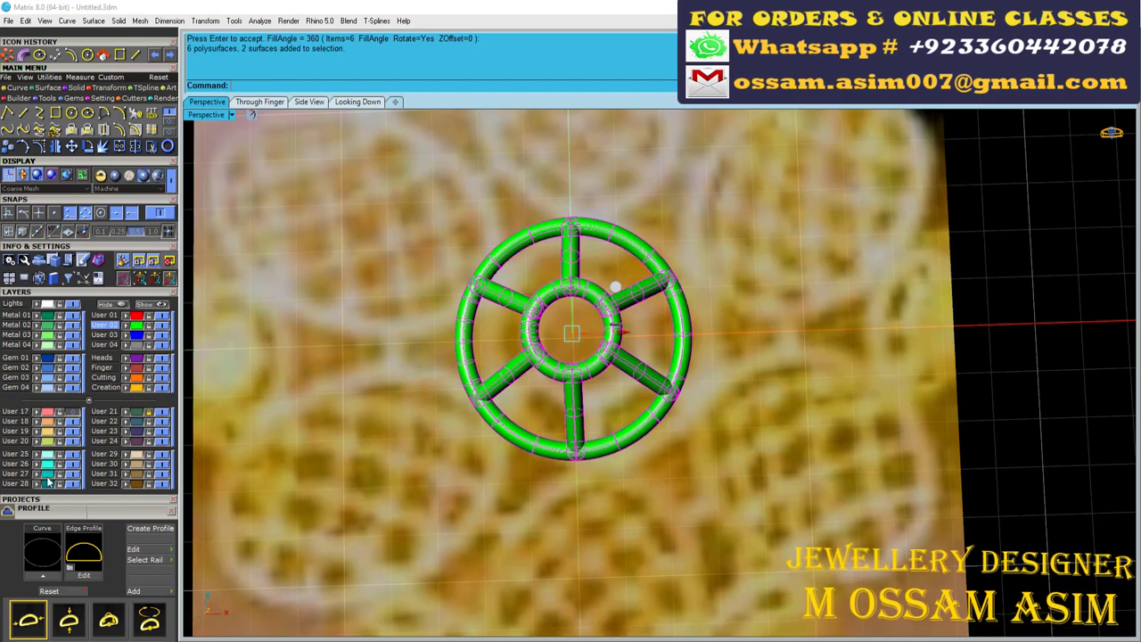
click(158, 177)
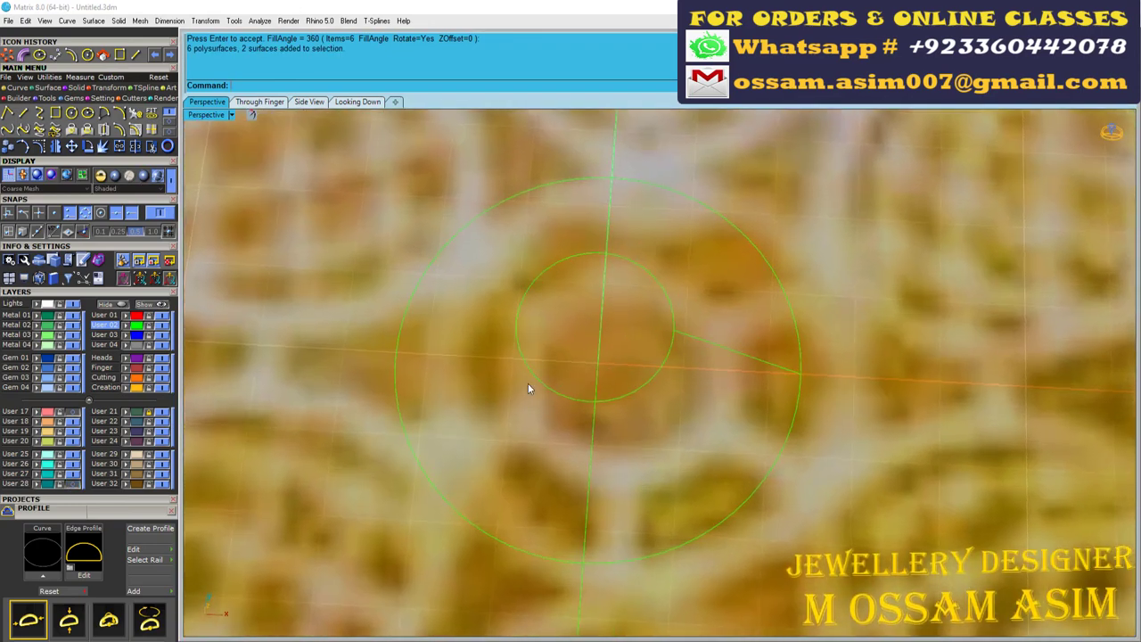
click(452, 363)
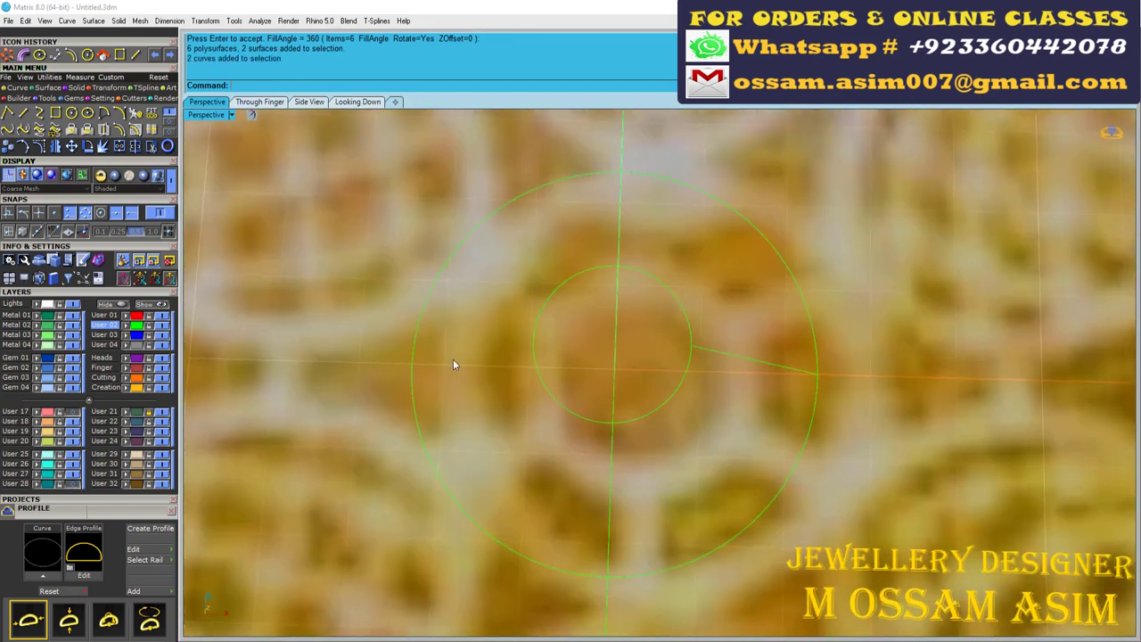
scroll(843, 299, up, 5)
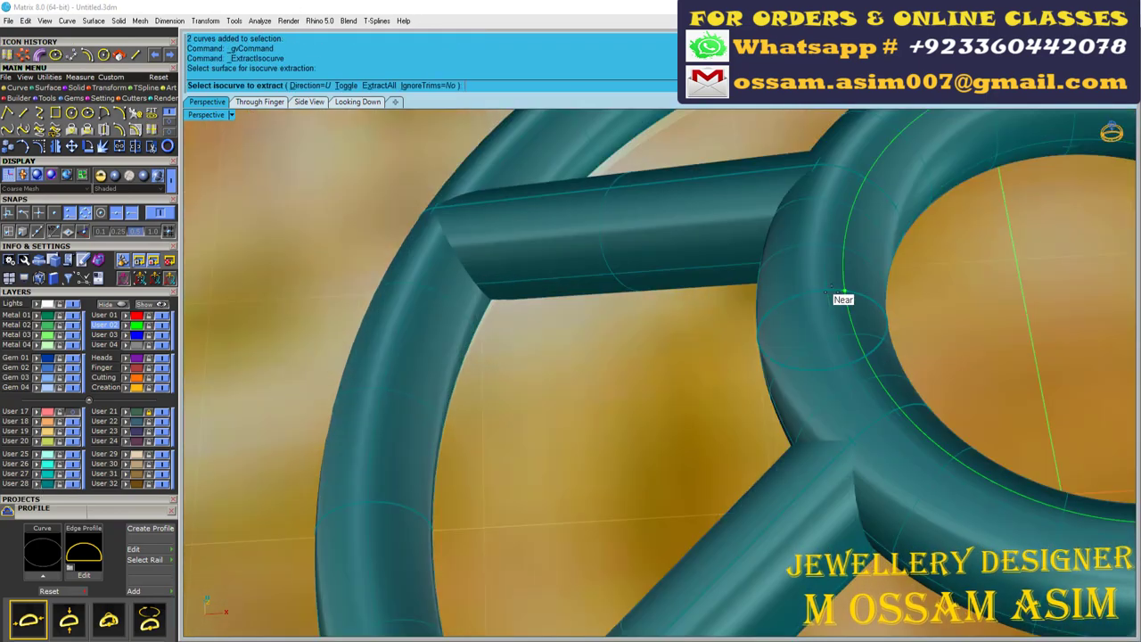
Extract centreline isocurves along both pipe rings, toggling direction with T as needed.
click(826, 290)
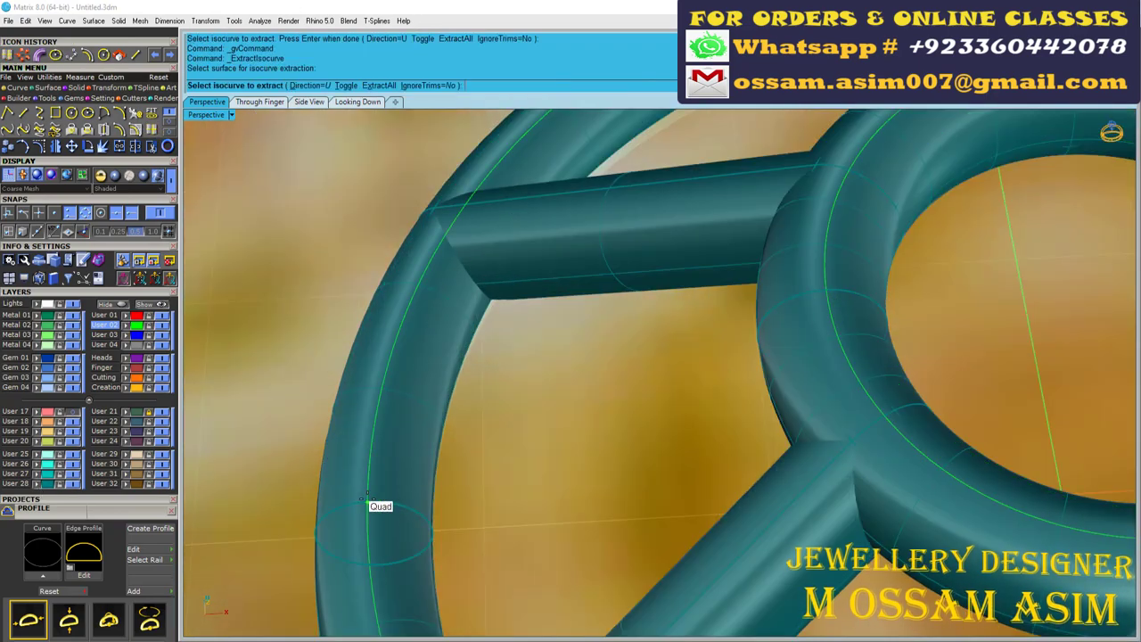
text(t)
key(Return)
click(395, 408)
text(t)
key(Return)
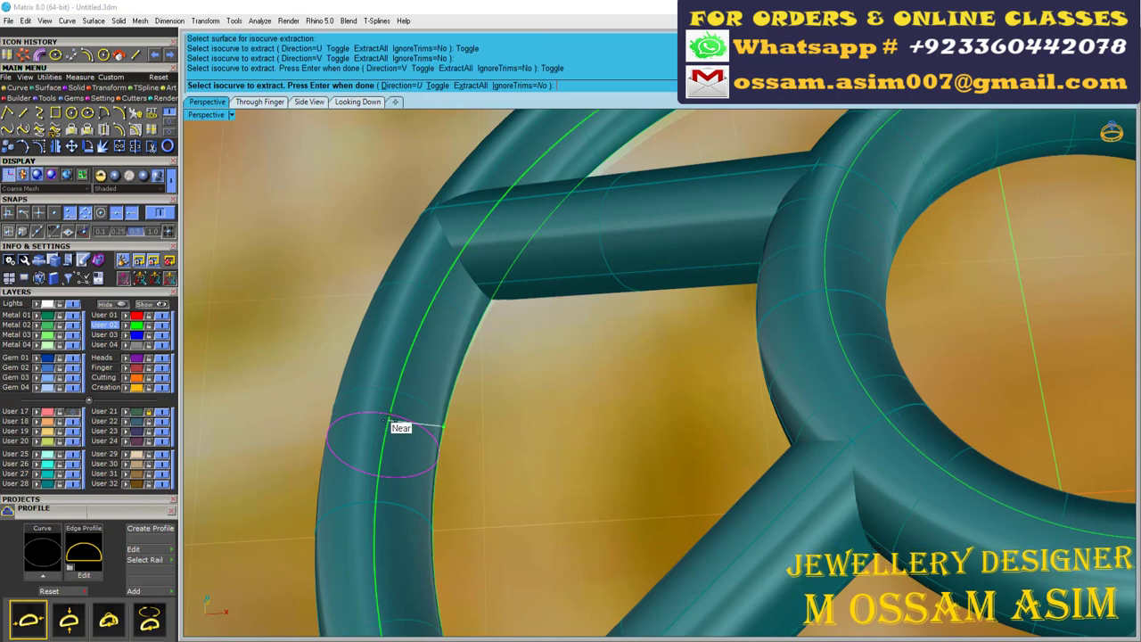
click(398, 397)
key(Return)
scroll(456, 492, down, 5)
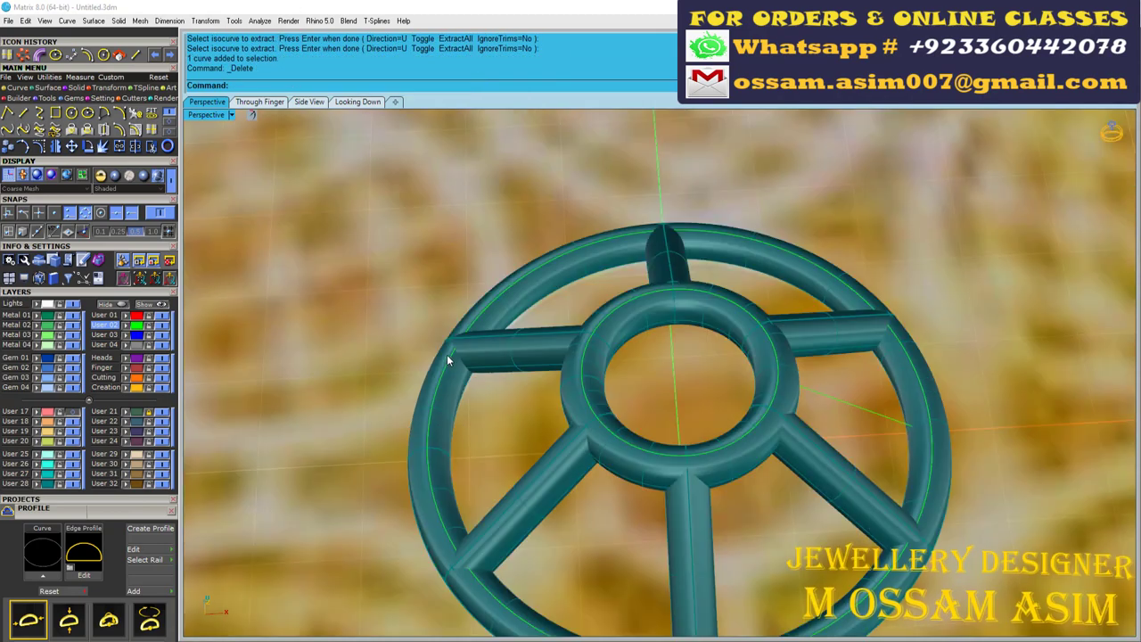
click(450, 357)
Delete the wheel surface, hide the pink curves and select the two extracted circles.
key(Delete)
scroll(610, 260, up, 5)
click(610, 272)
click(431, 401)
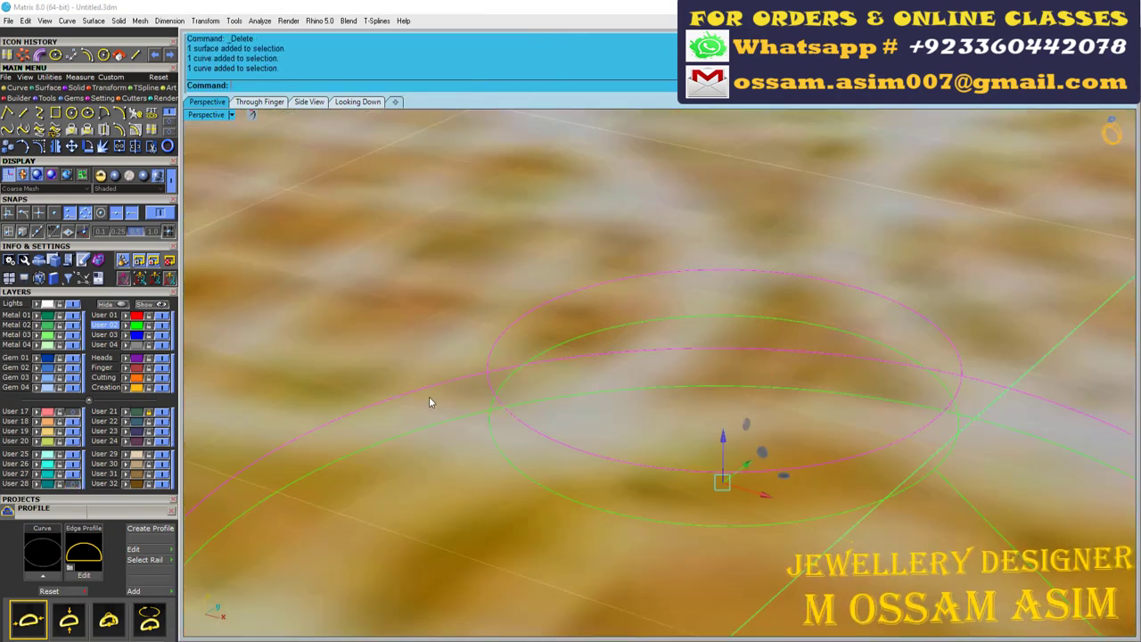
right_drag(431, 400, 572, 429)
scroll(742, 417, up, 3)
click(793, 527)
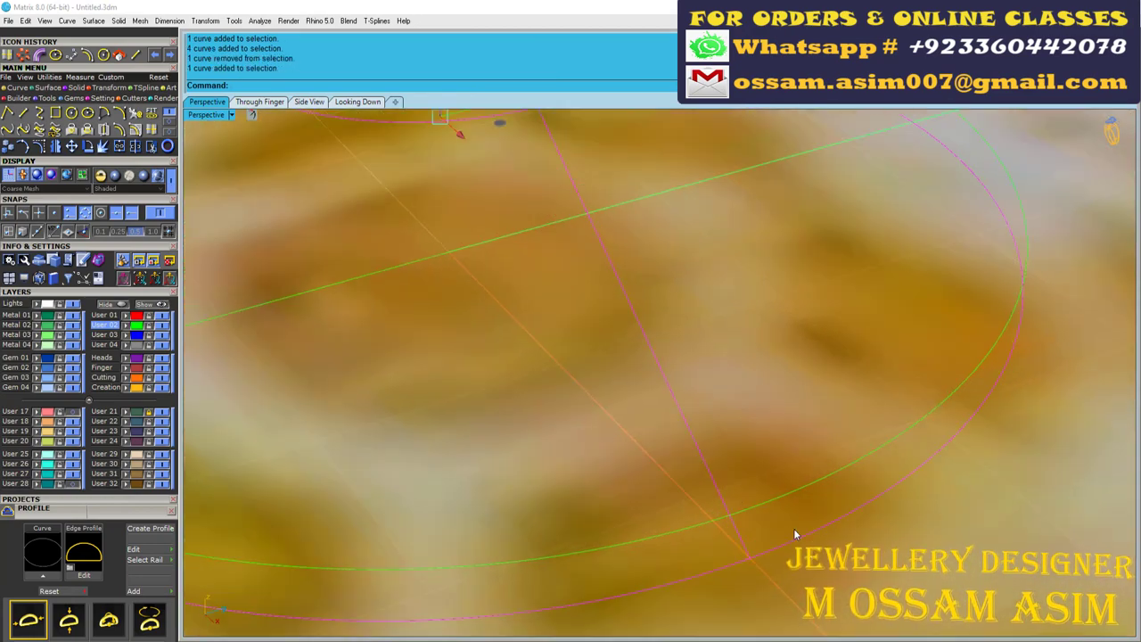
click(161, 483)
scroll(598, 434, down, 3)
right_drag(374, 410, 589, 288)
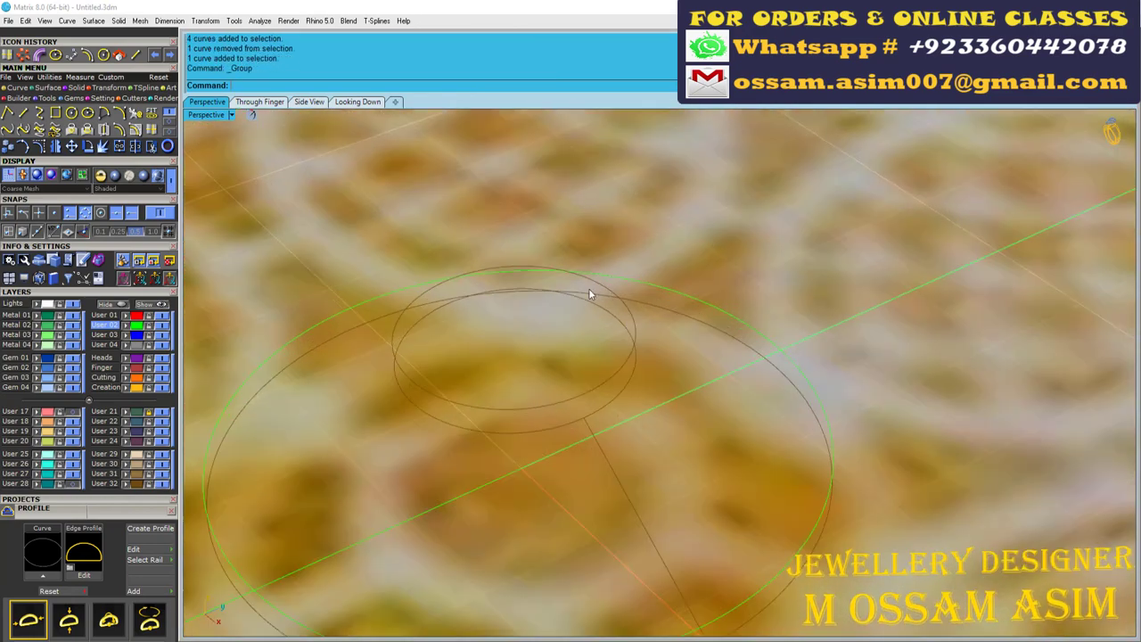
click(588, 288)
right_drag(312, 236, 438, 318)
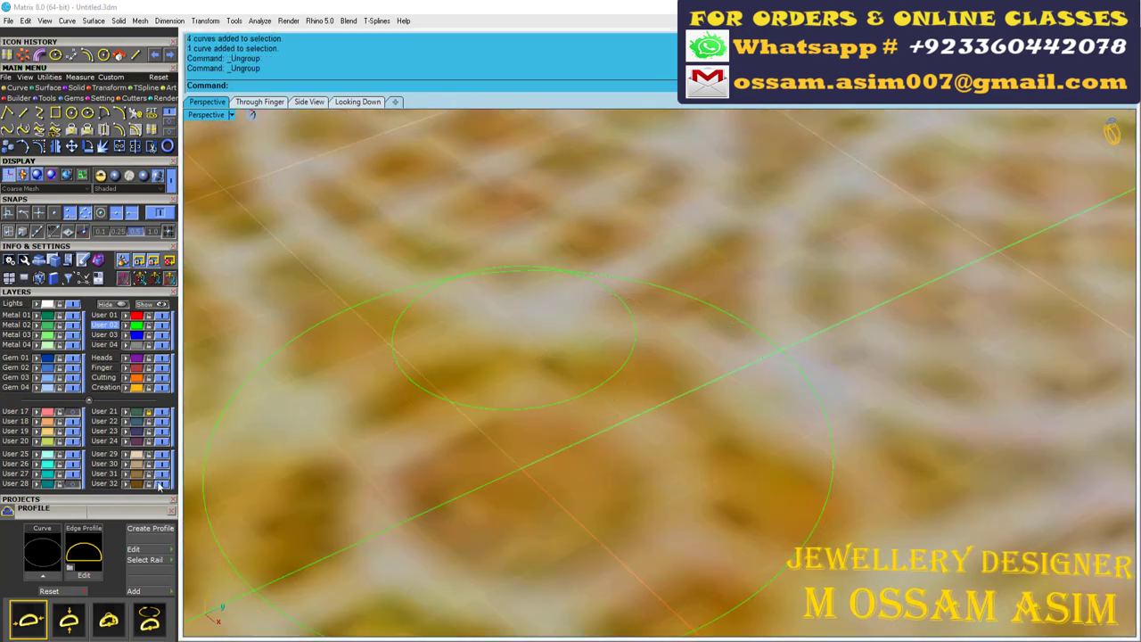
Rebuild both circles with even control points, toggling the points on and off to check.
key(ctrl+a)
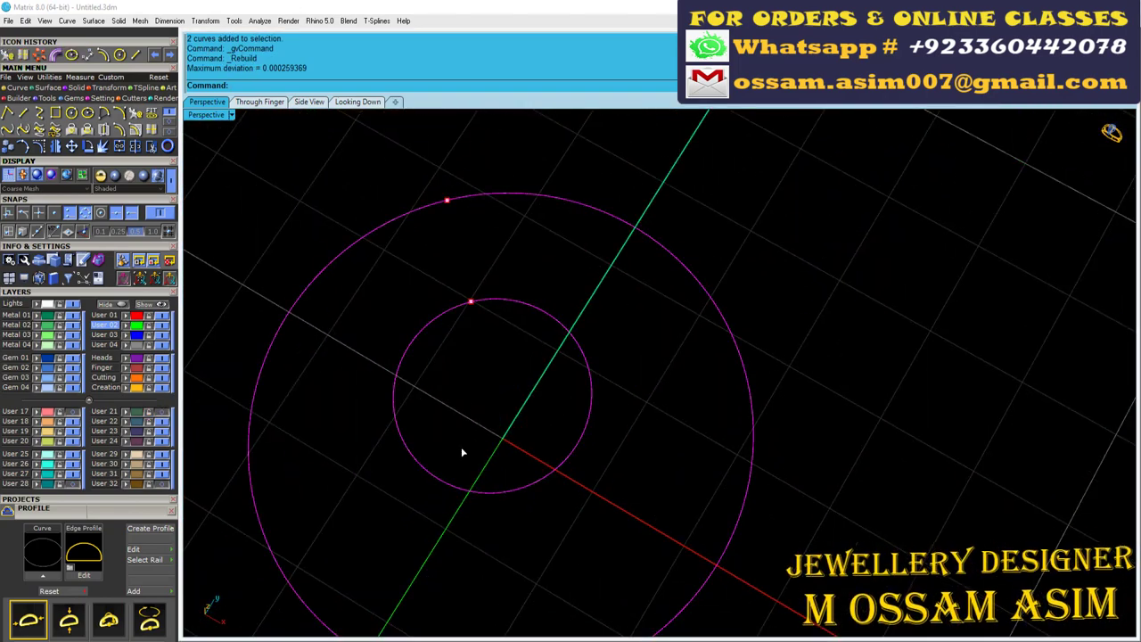
click(39, 147)
key(Return)
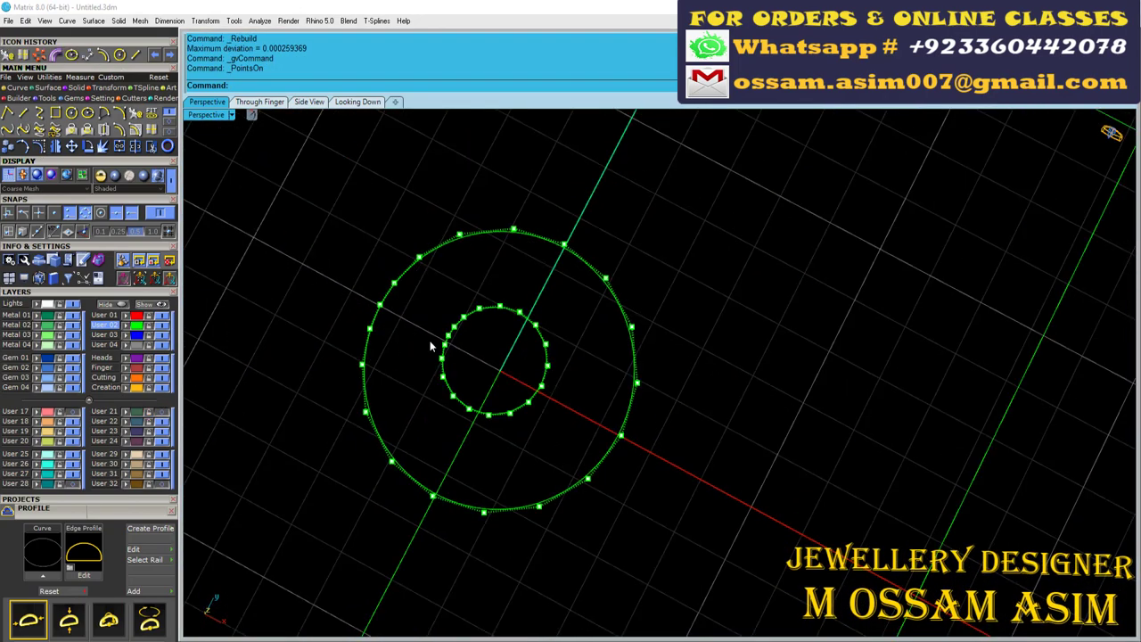
key(Escape)
drag(413, 223, 517, 390)
key(Return)
key(Return)
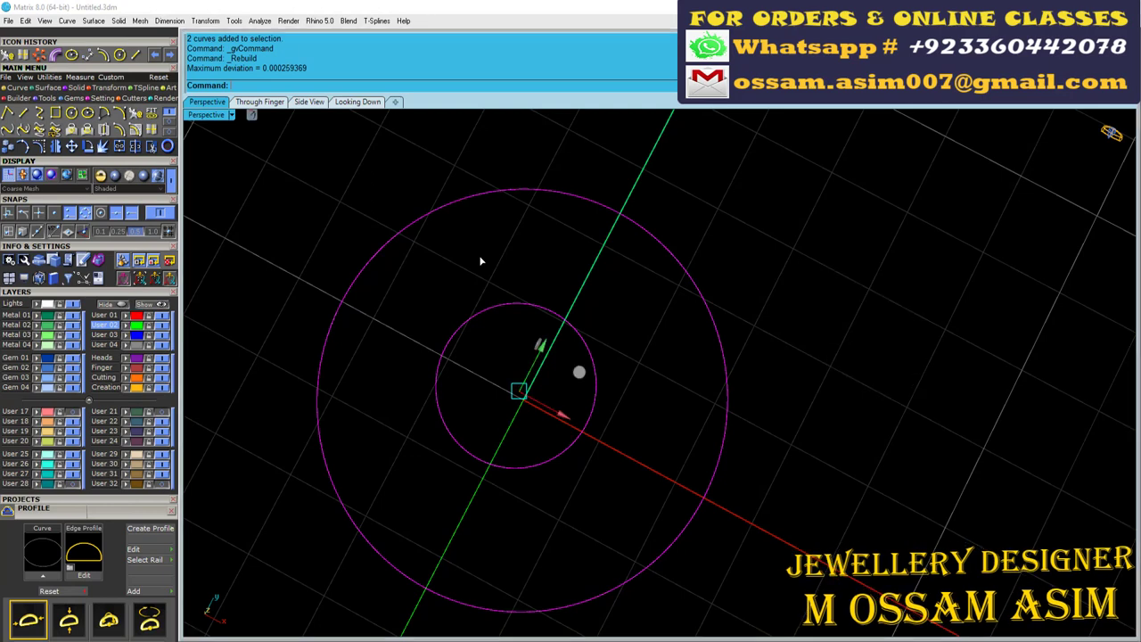
key(Escape)
click(449, 295)
Run Gem on Curve on the inner circle, extending the beads around it at 0.5 mm size.
middle_click(449, 295)
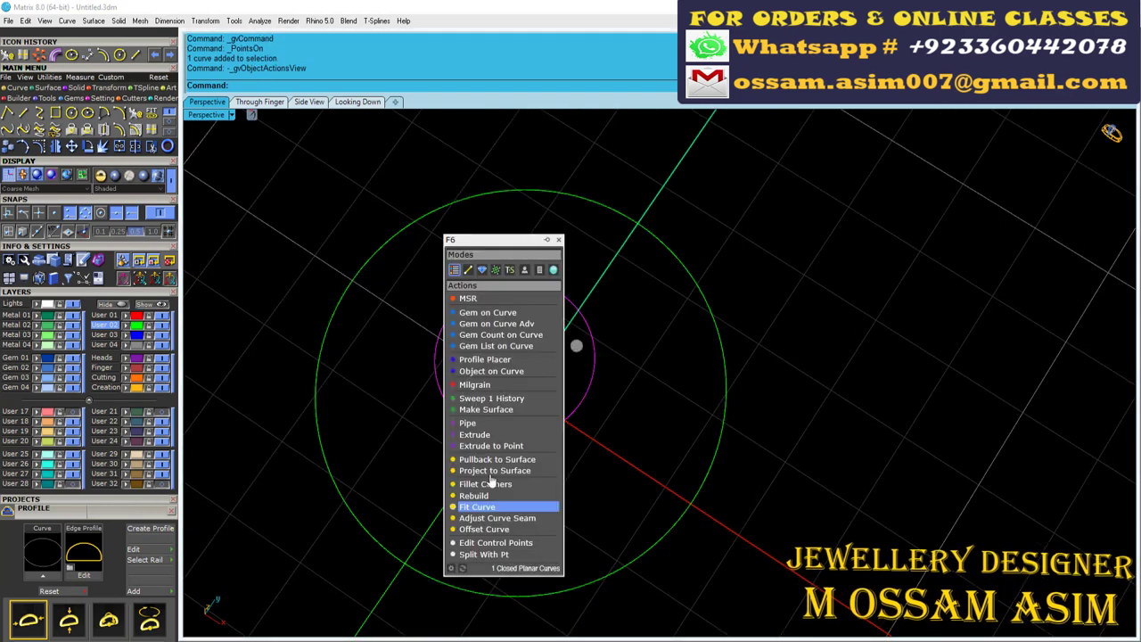
click(495, 502)
scroll(114, 400, down, 5)
scroll(115, 400, down, 3)
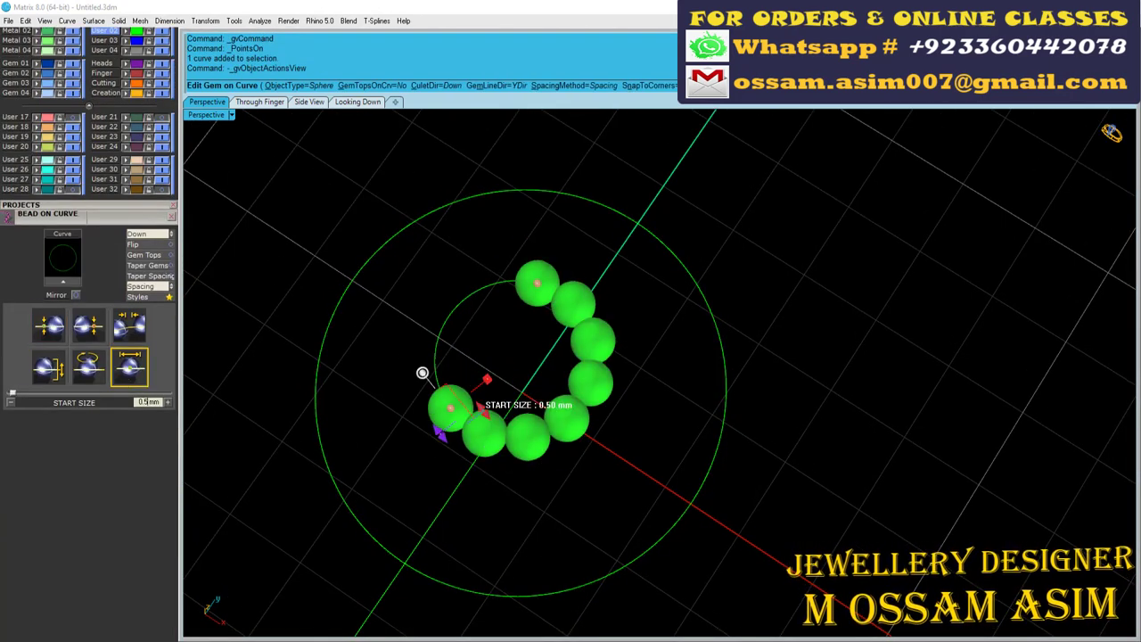
click(129, 398)
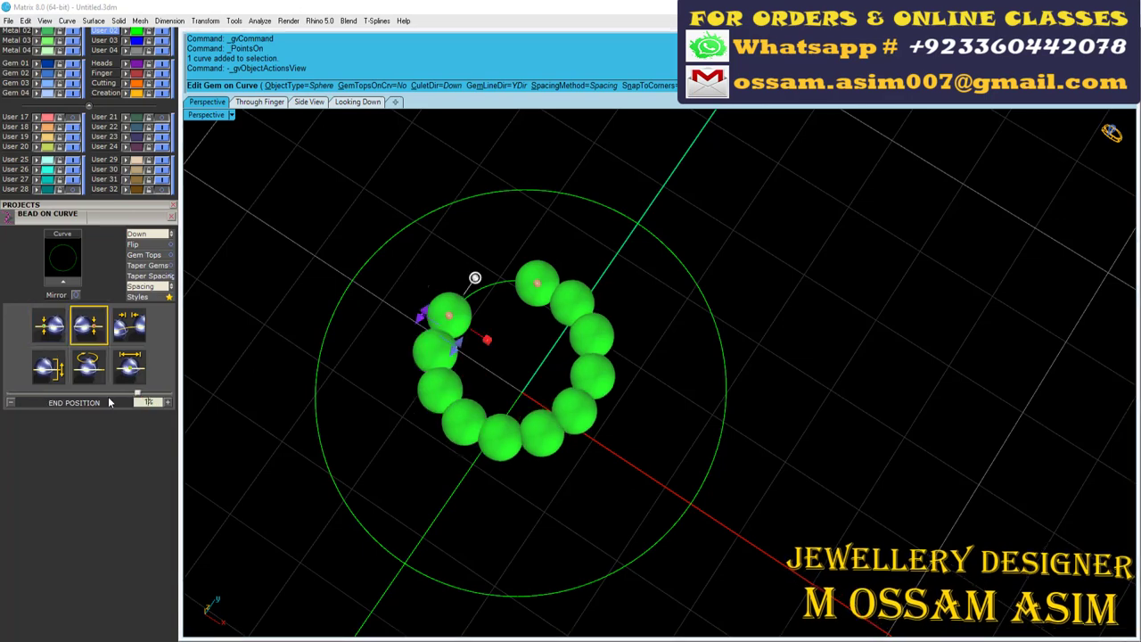
scroll(109, 402, up, 2)
scroll(109, 402, down, 2)
click(129, 365)
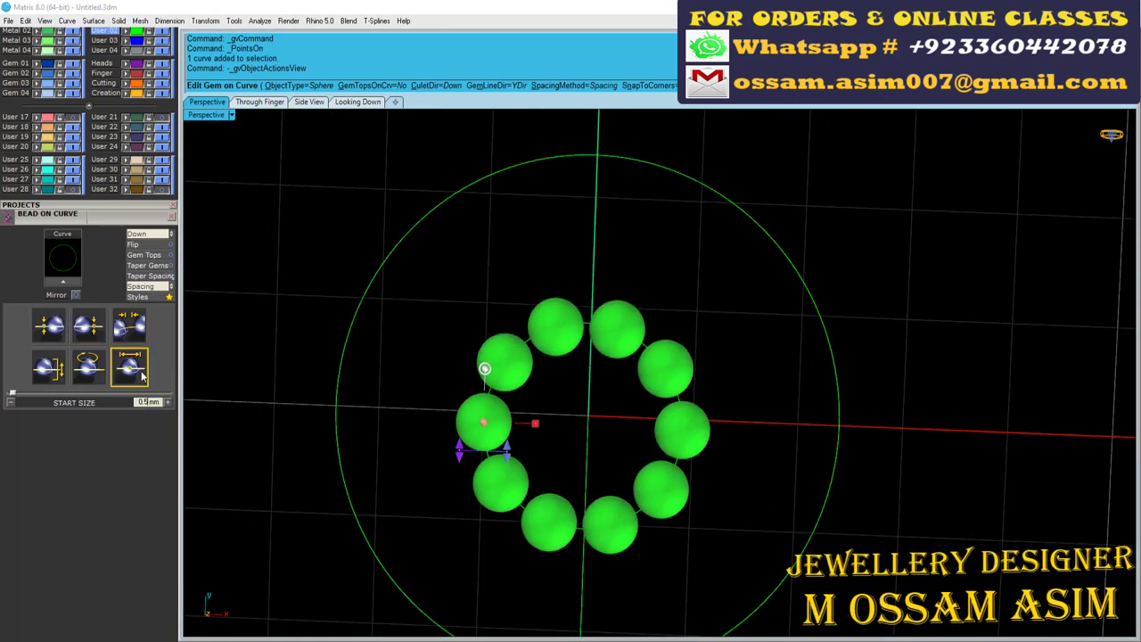
mouse_move(592, 397)
right_down()
mouse_move(585, 309)
mouse_move(562, 275)
right_up()
scroll(584, 309, up, 5)
scroll(562, 275, down, 5)
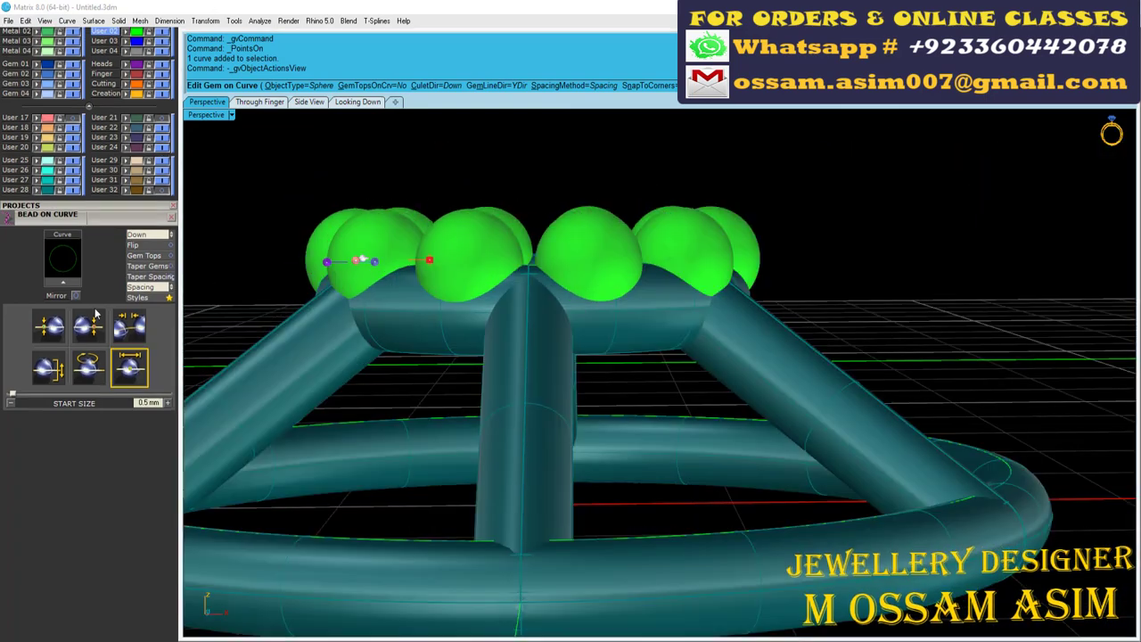
scroll(95, 314, up, 3)
Set the inner beads' Z offset to 0.1 mm above the ring and finish placing them.
click(53, 459)
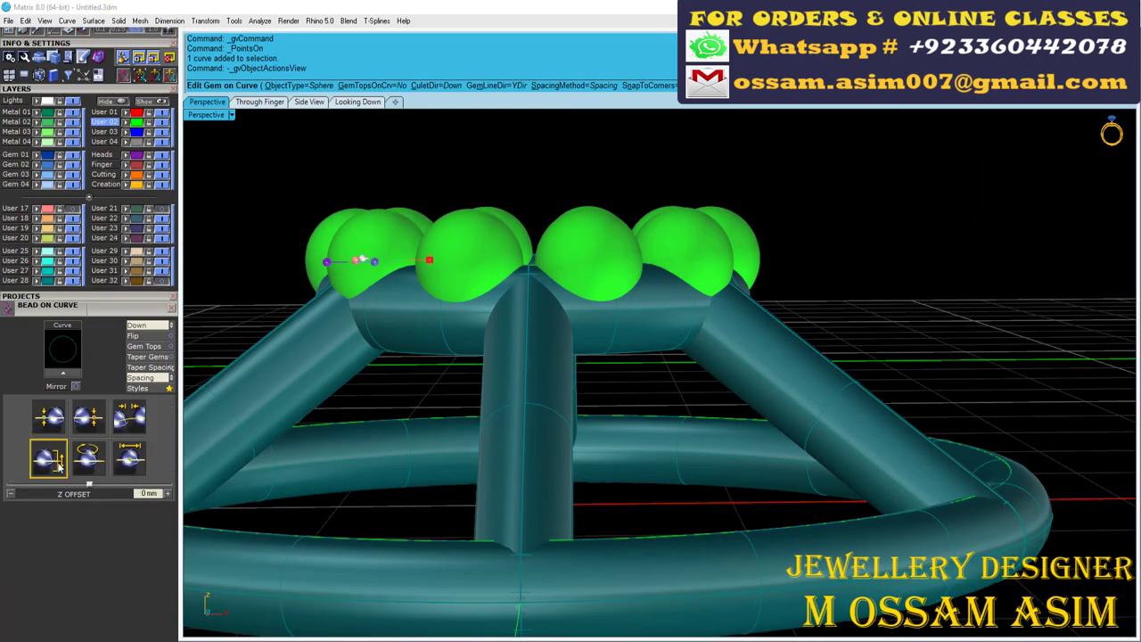
click(10, 494)
click(168, 493)
click(167, 493)
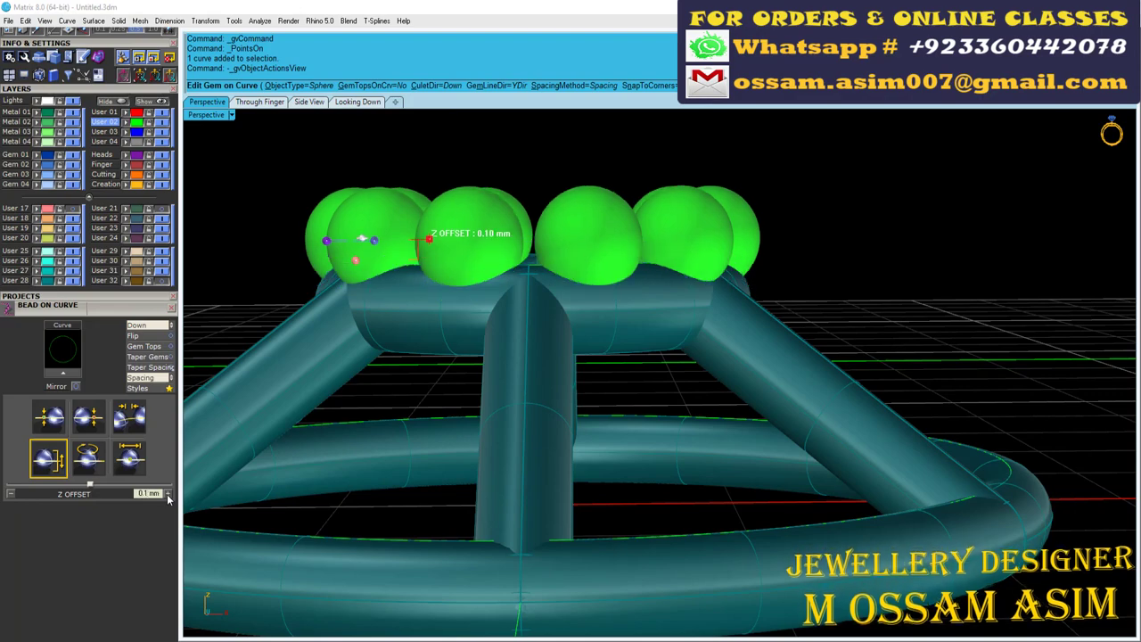
scroll(568, 228, up, 3)
key(Return)
scroll(526, 258, down, 3)
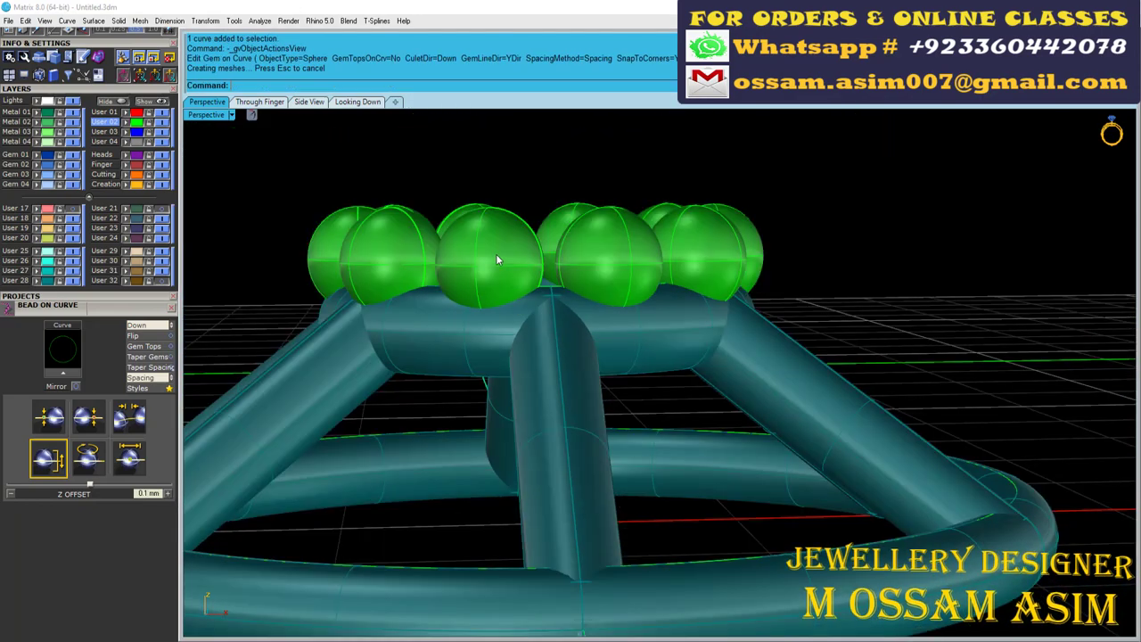
scroll(496, 253, up, 5)
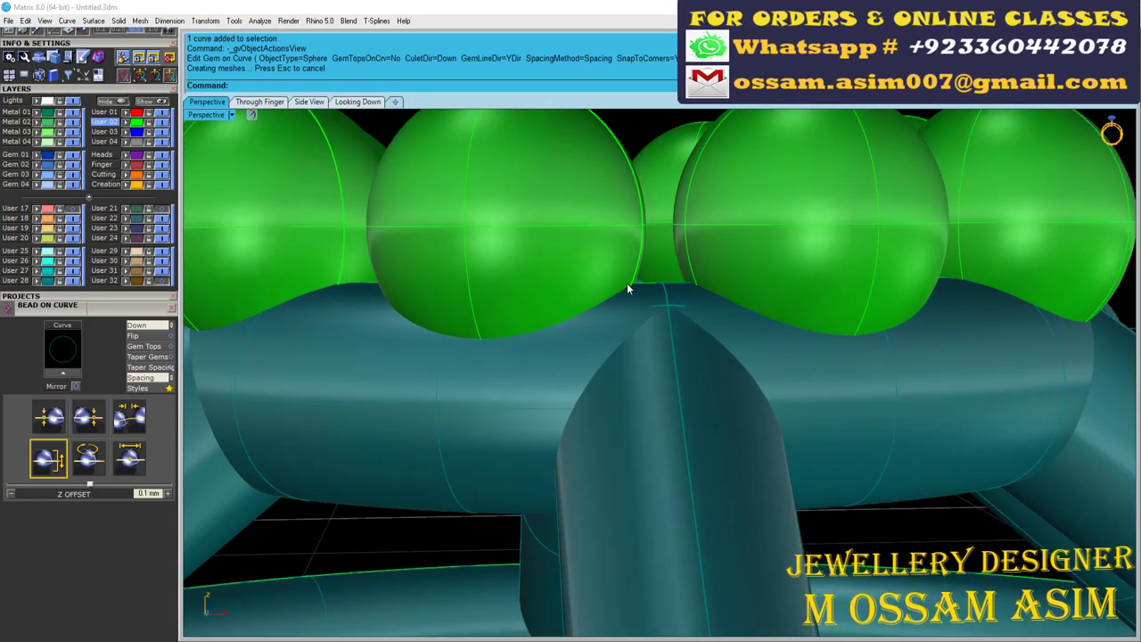
scroll(590, 327, down, 5)
scroll(266, 323, up, 3)
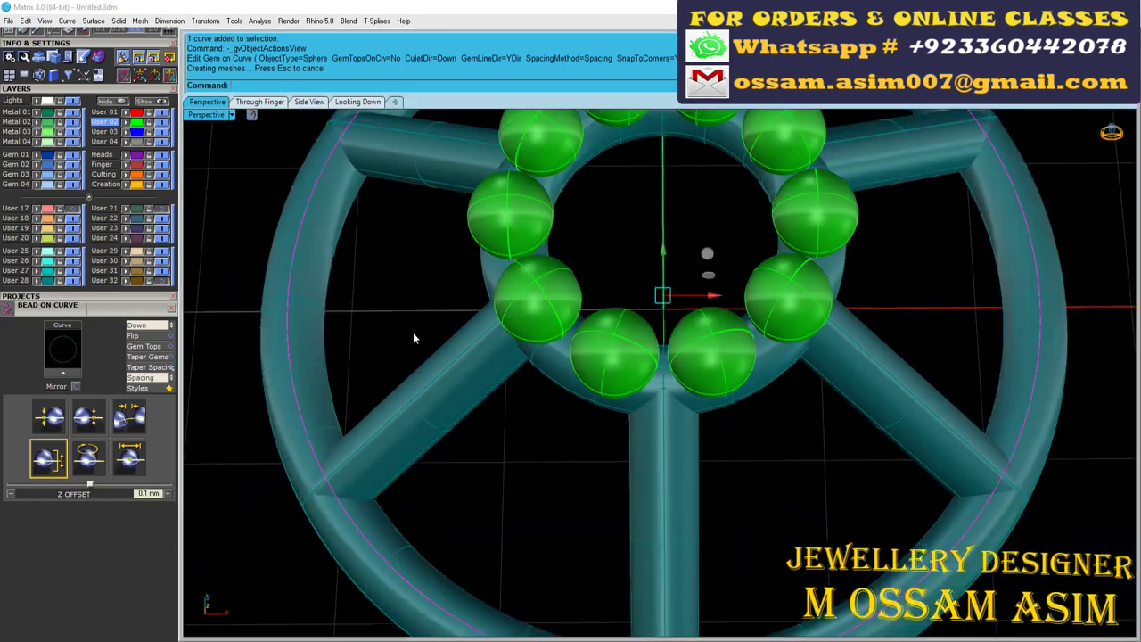
right_drag(413, 332, 379, 392)
key(F6)
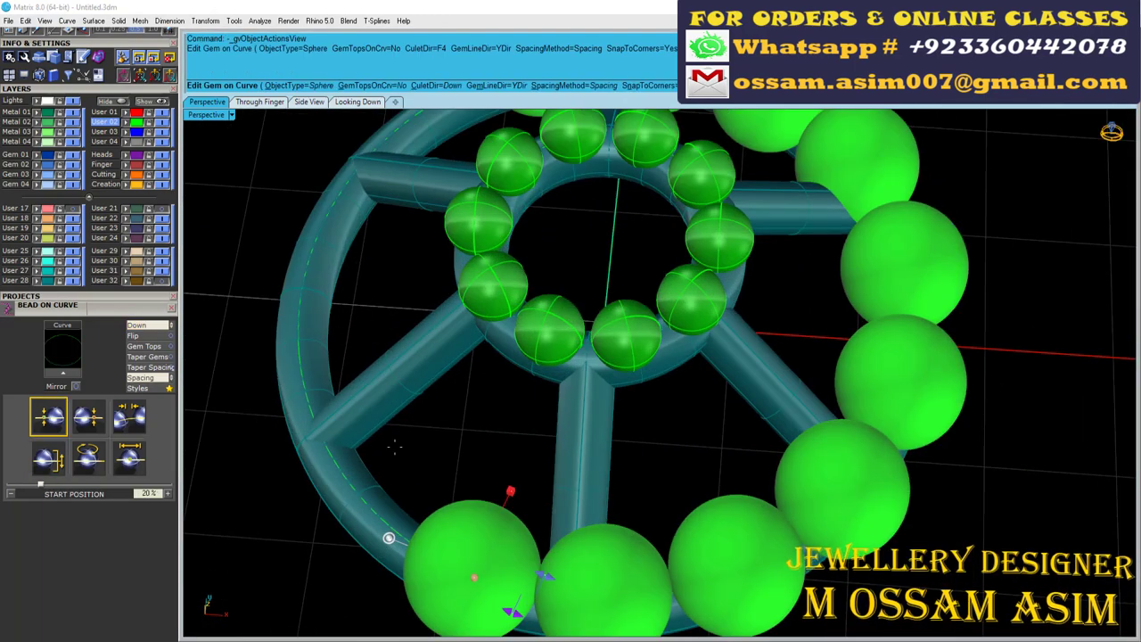
Bead the outer circle with Styles > Match copying the inner beads' style, then finish.
scroll(395, 446, down, 3)
click(143, 389)
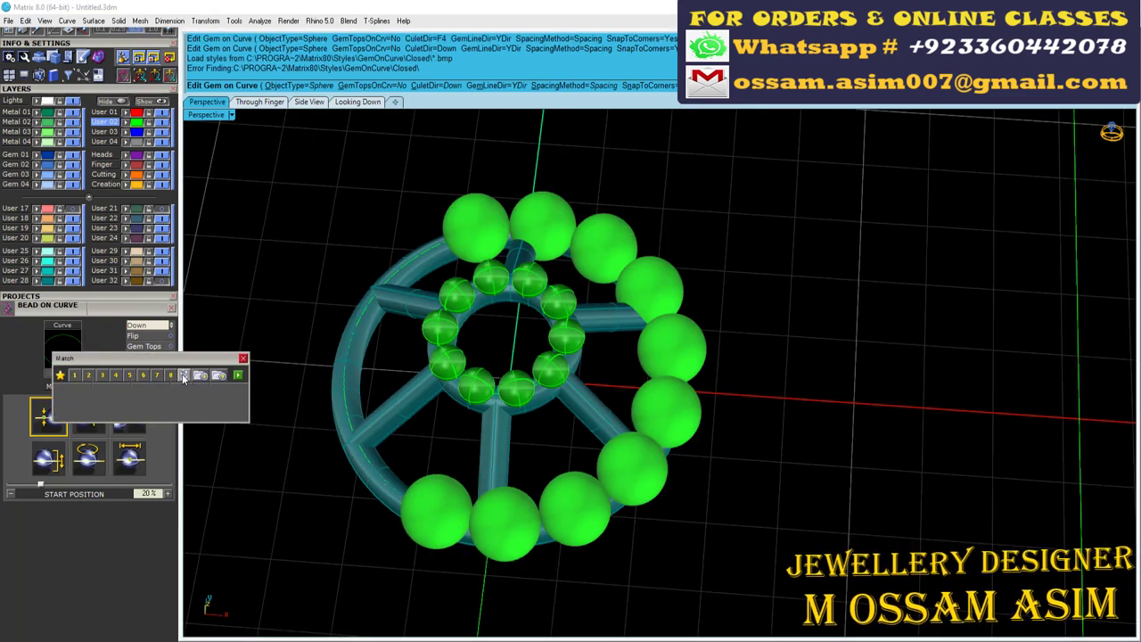
click(182, 374)
click(153, 390)
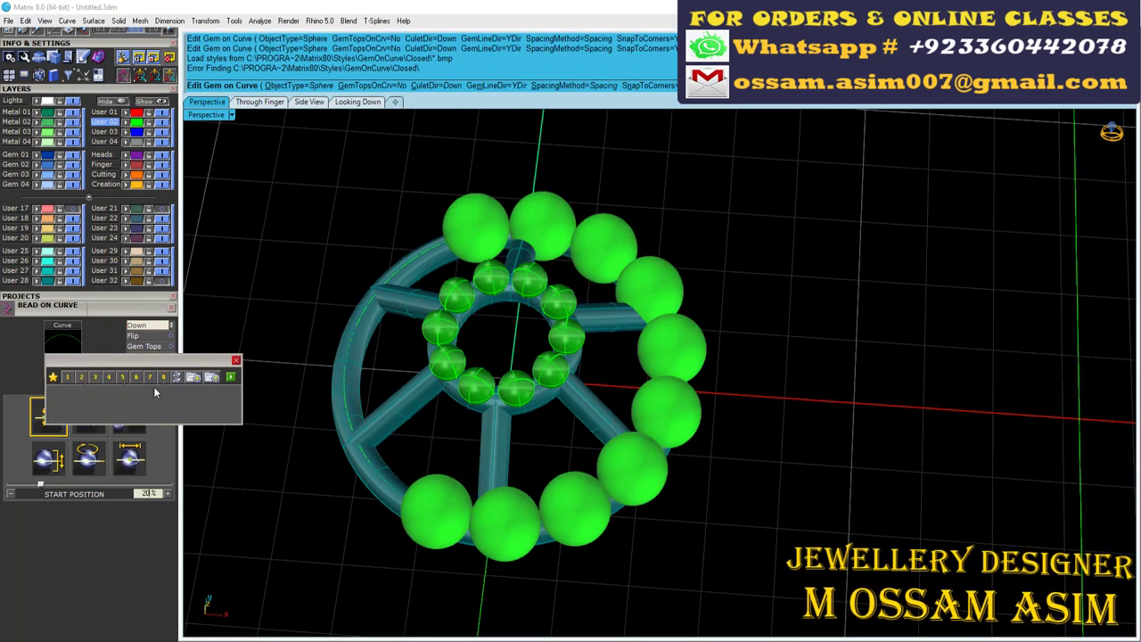
click(177, 377)
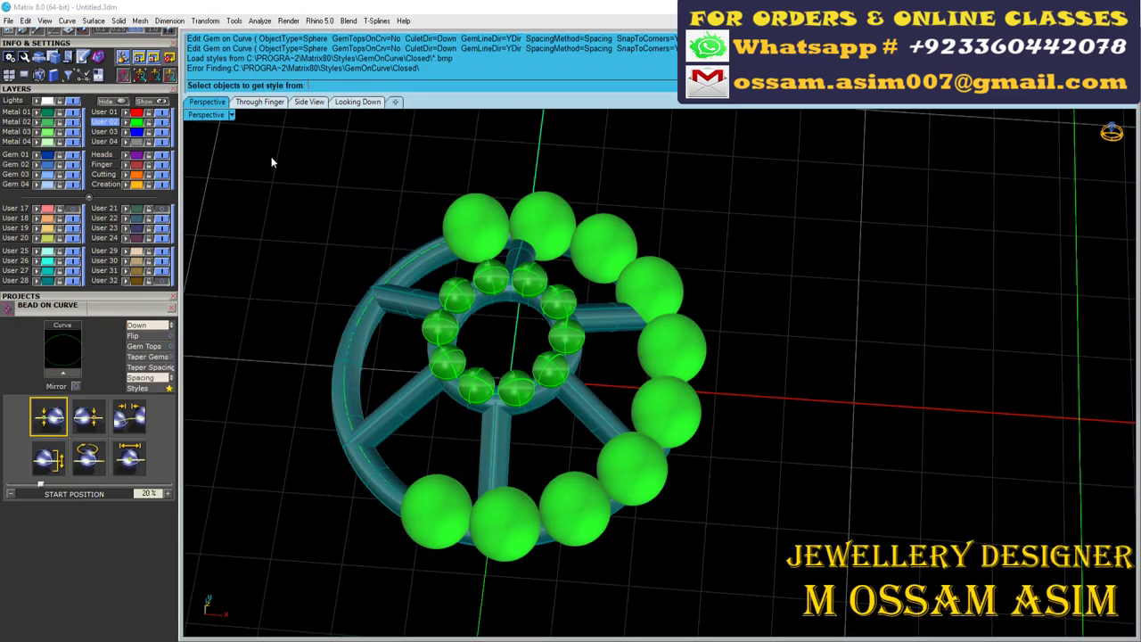
click(452, 373)
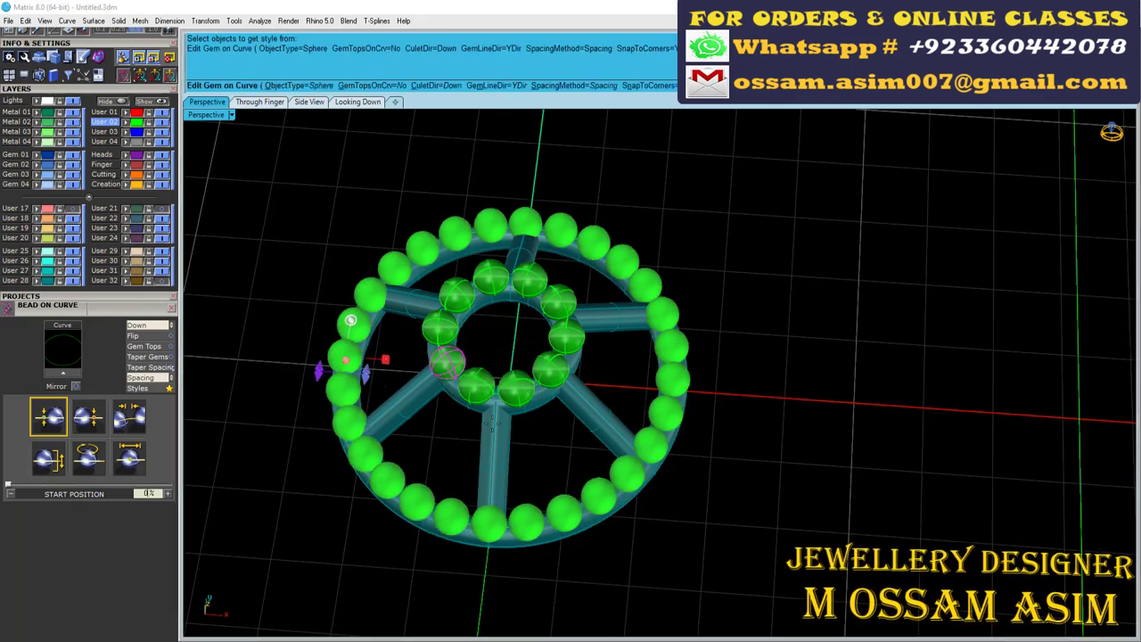
key(Return)
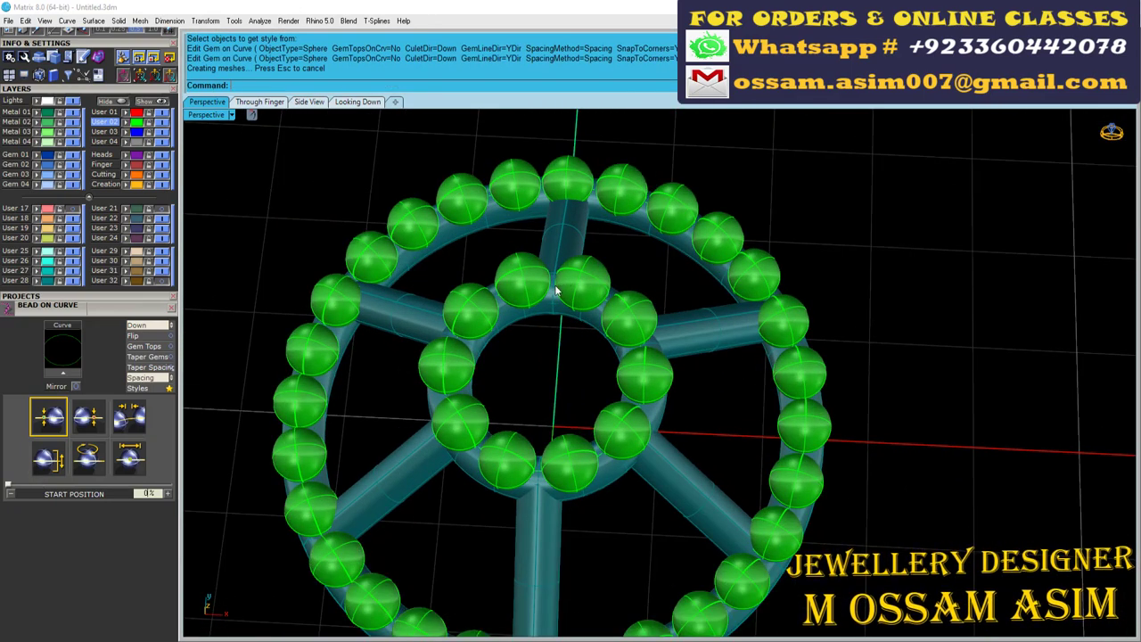
click(554, 284)
In shaded display, window-select all beads and spokes and group them with Ctrl+G.
scroll(343, 437, down, 5)
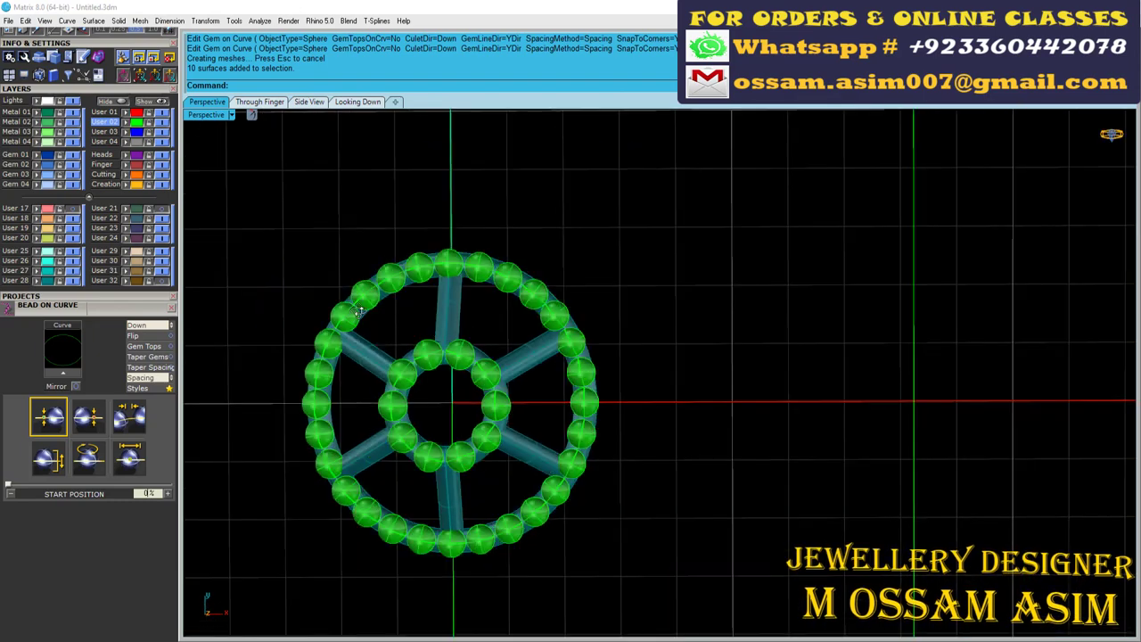
right_drag(342, 437, 396, 279)
scroll(90, 90, up, 5)
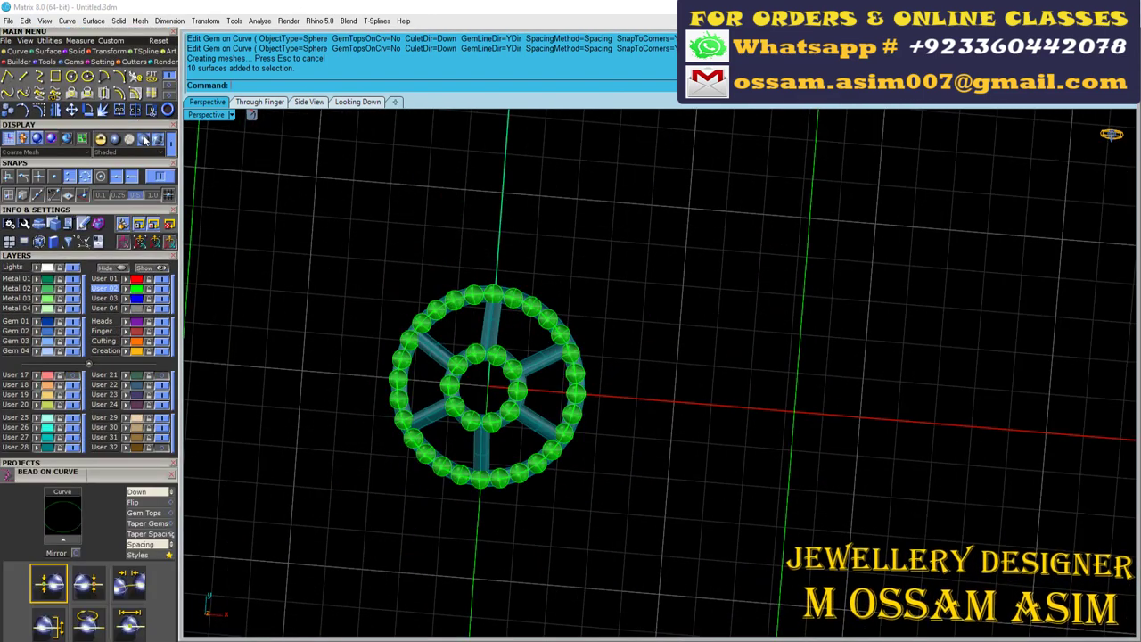
click(146, 140)
drag(331, 244, 758, 624)
key(ctrl+g)
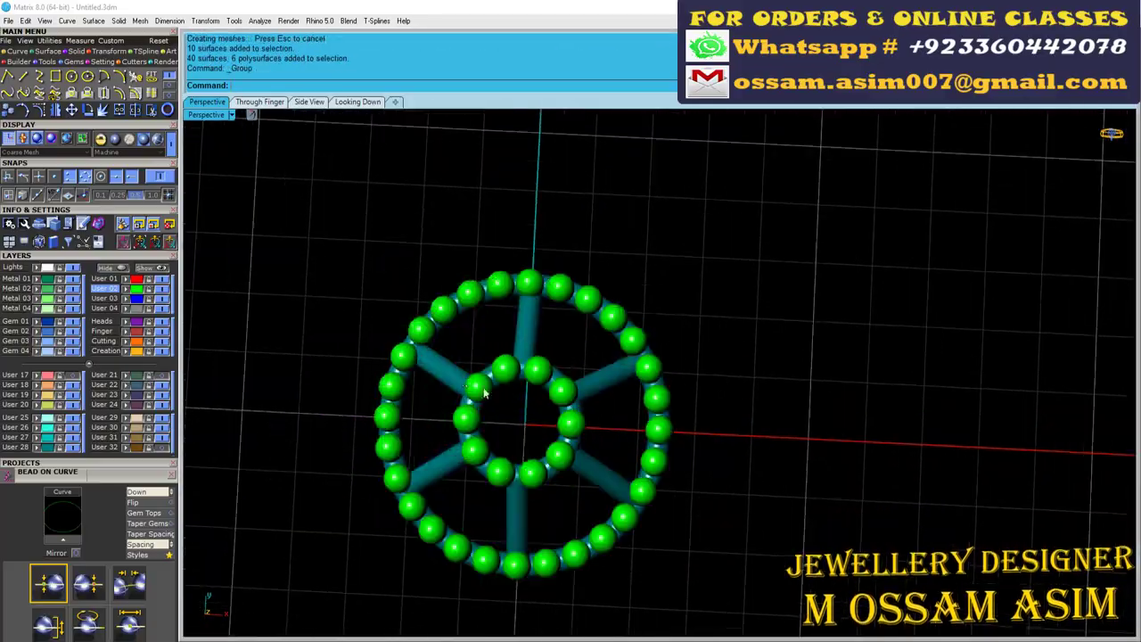
Move the grouped wheel onto layer User 28 and clear the selection.
click(484, 392)
scroll(430, 396, up, 5)
mouse_move(545, 561)
right_down()
mouse_move(453, 413)
mouse_move(453, 354)
right_up()
scroll(452, 413, down, 4)
scroll(454, 353, up, 3)
scroll(465, 354, down, 3)
scroll(512, 279, down, 2)
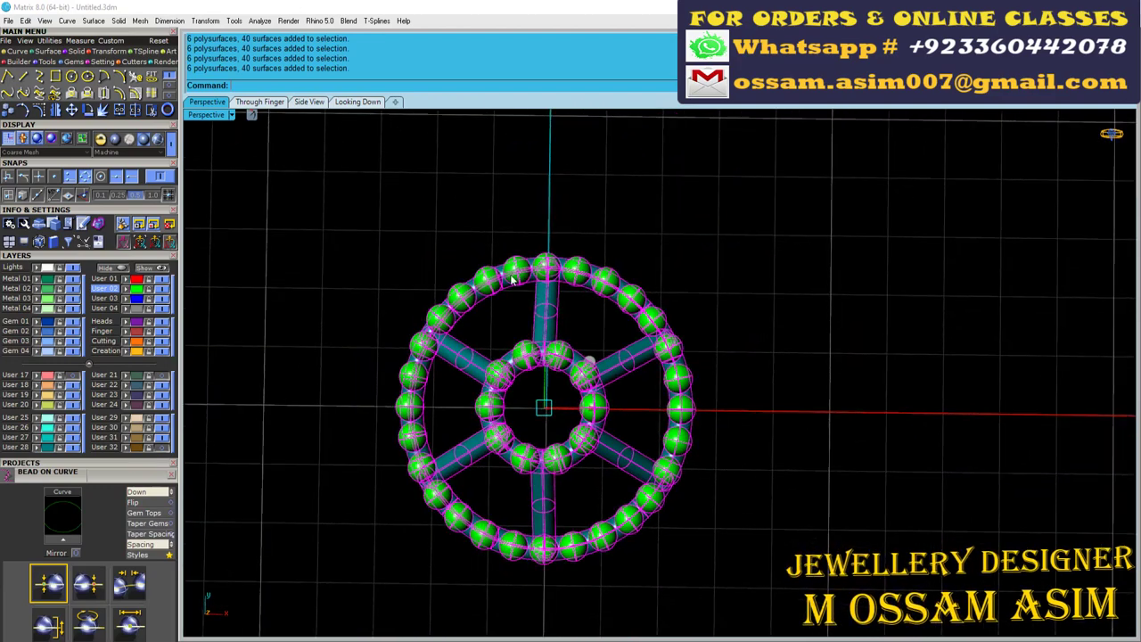
right_drag(513, 279, 463, 321)
click(366, 397)
click(505, 265)
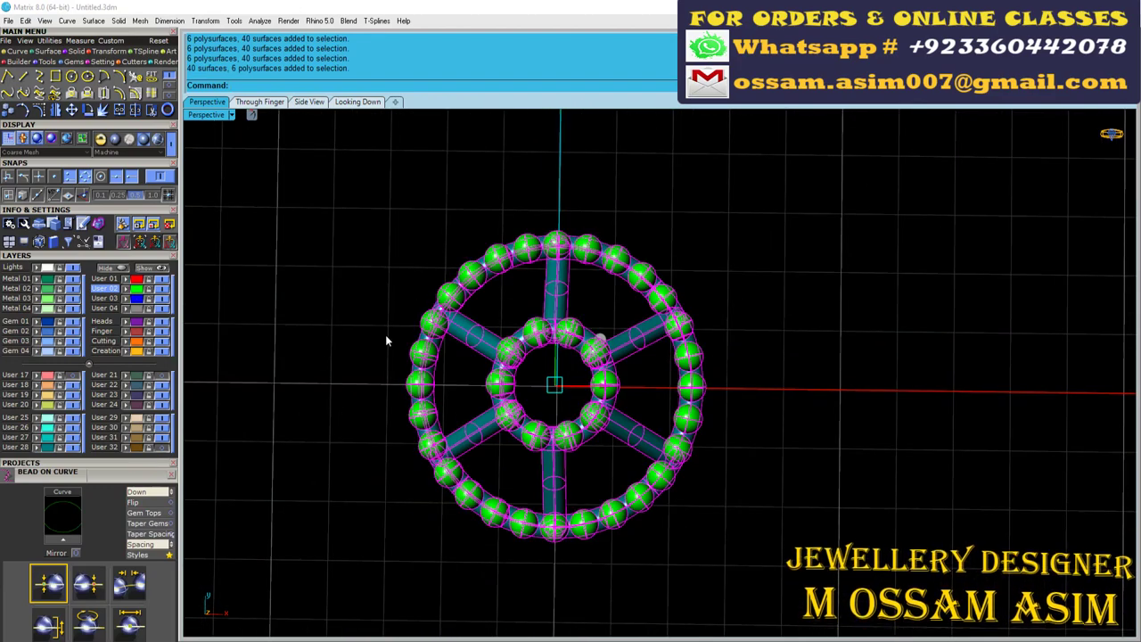
click(26, 446)
key(Escape)
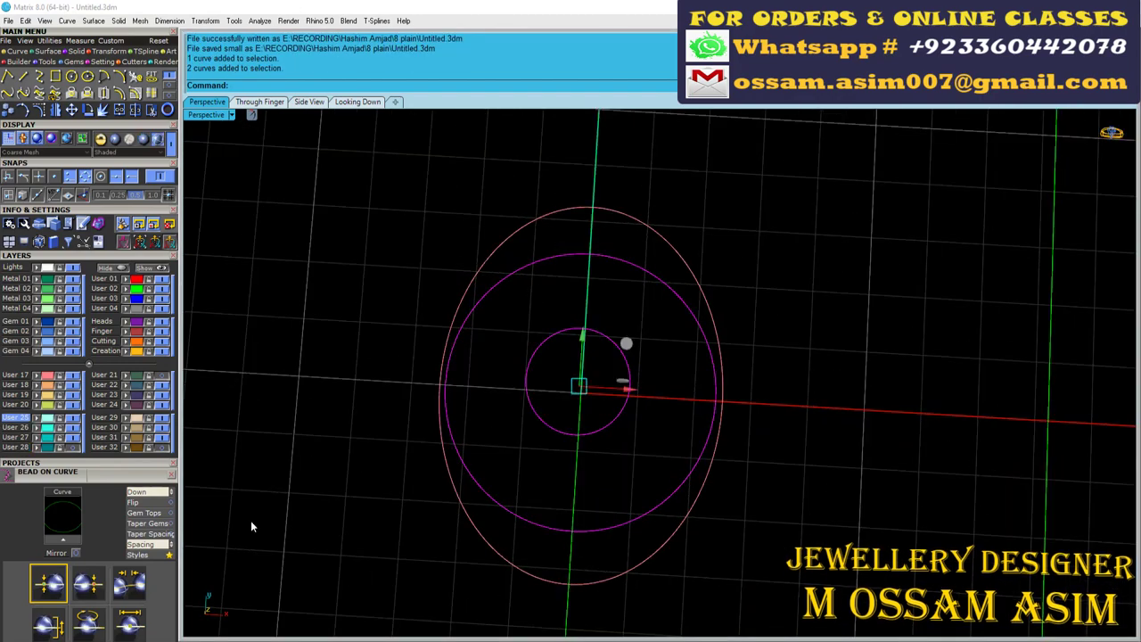
Undo the accidental ellipse move and orbit to a nearly top-down view.
drag(473, 390, 456, 302)
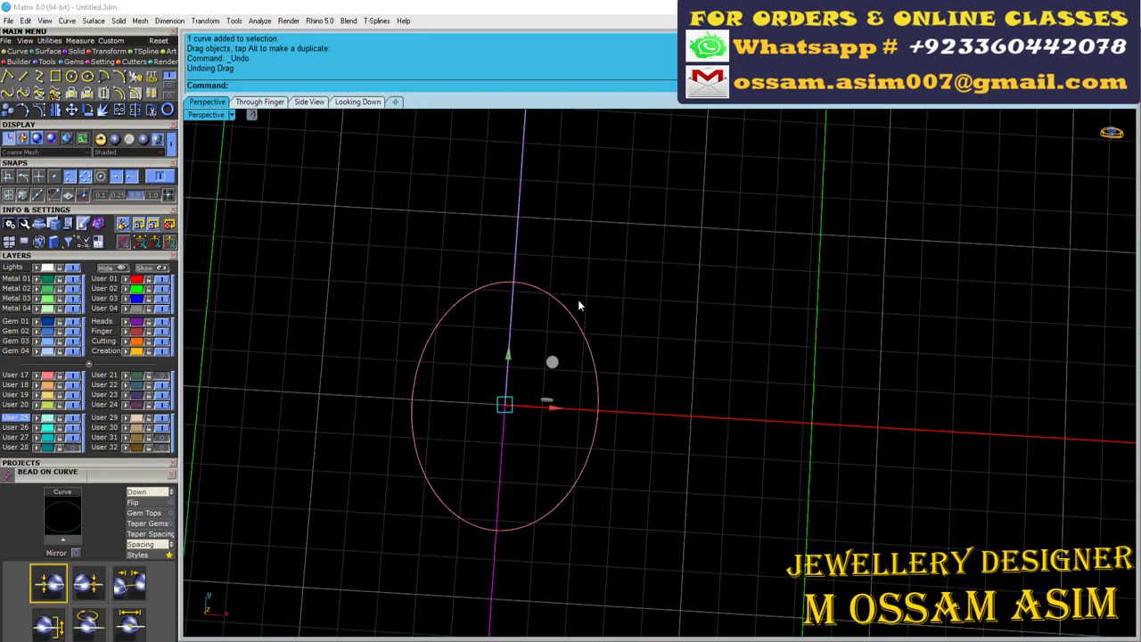
key(ctrl+z)
scroll(484, 386, up, 2)
scroll(456, 534, up, 3)
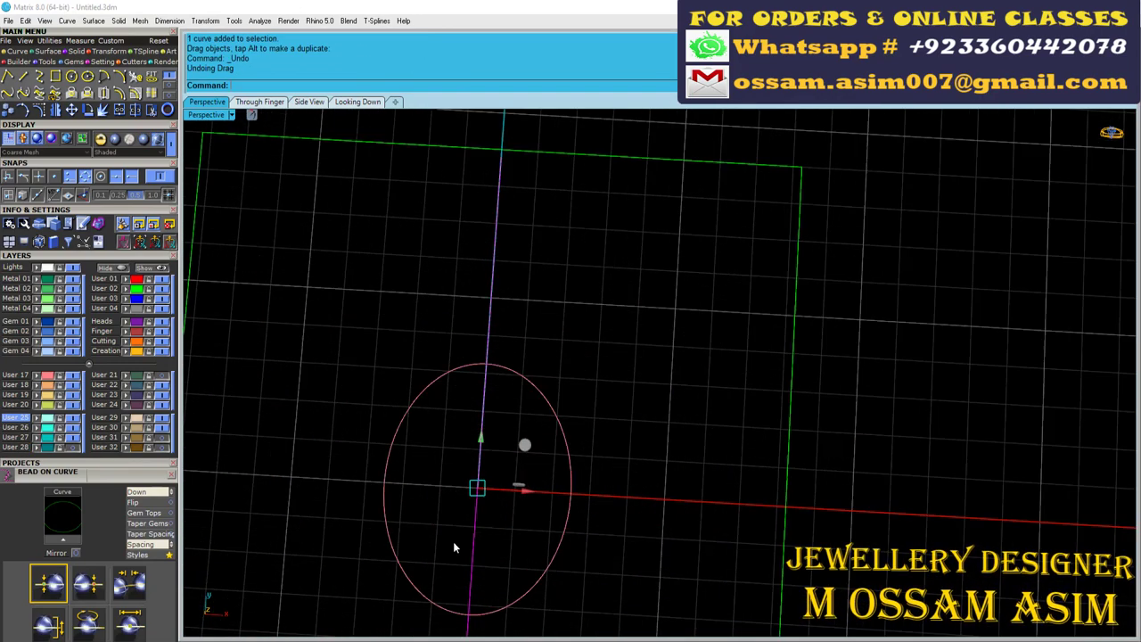
scroll(418, 415, up, 2)
scroll(386, 455, up, 2)
scroll(383, 356, down, 2)
right_drag(381, 326, 433, 364)
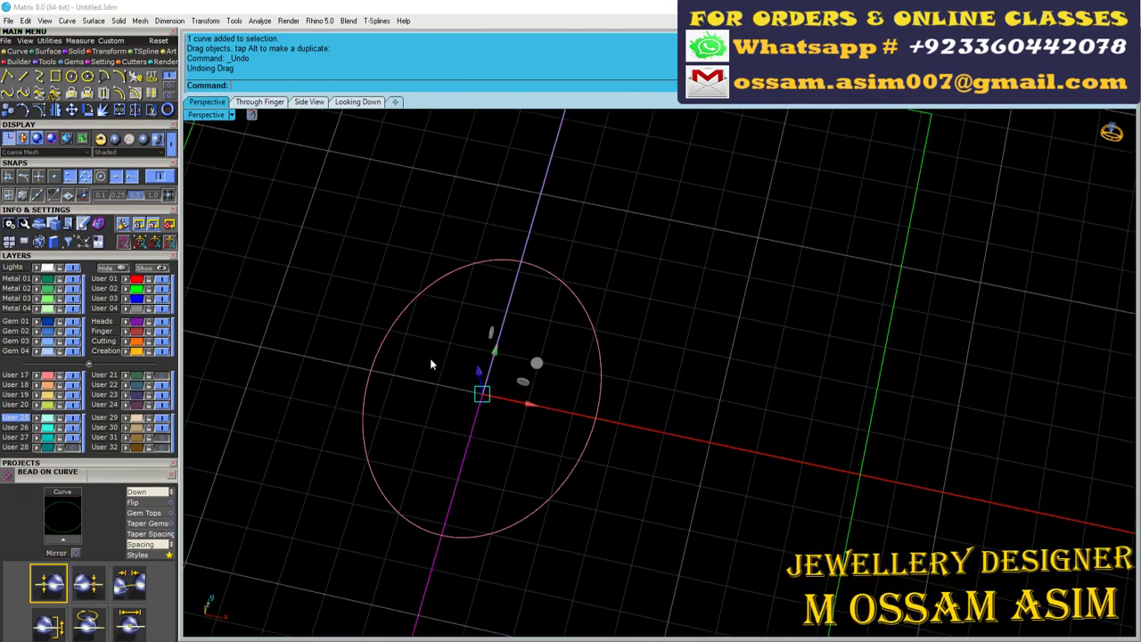
scroll(208, 405, up, 2)
scroll(446, 326, up, 2)
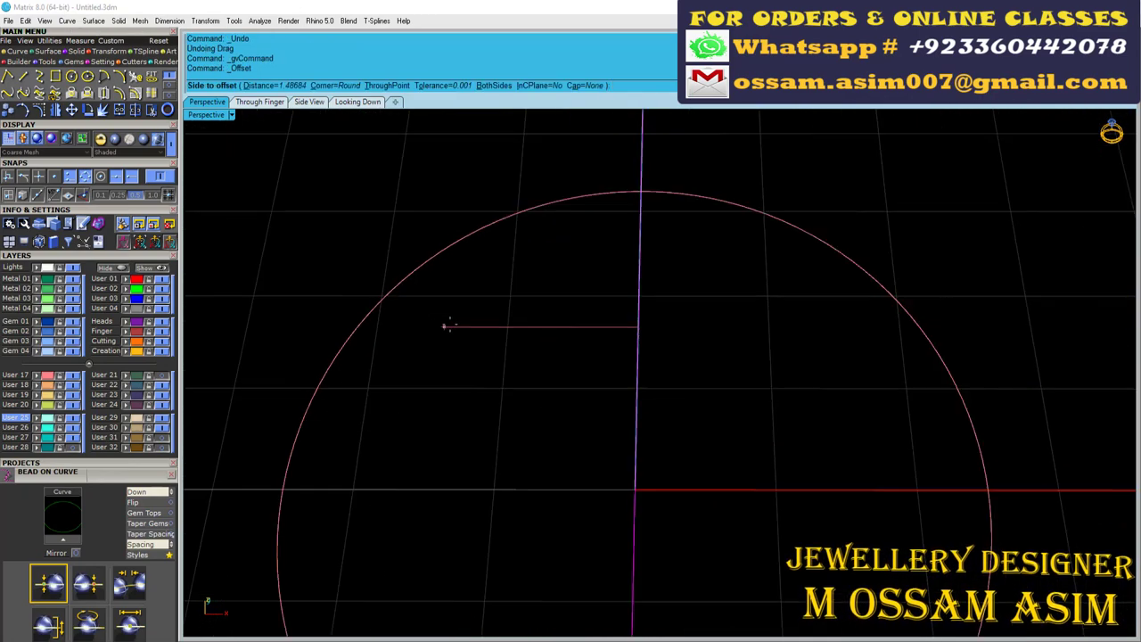
Offset the ellipse 0.25 outward into a second outline.
click(452, 243)
text(0.25)
key(Return)
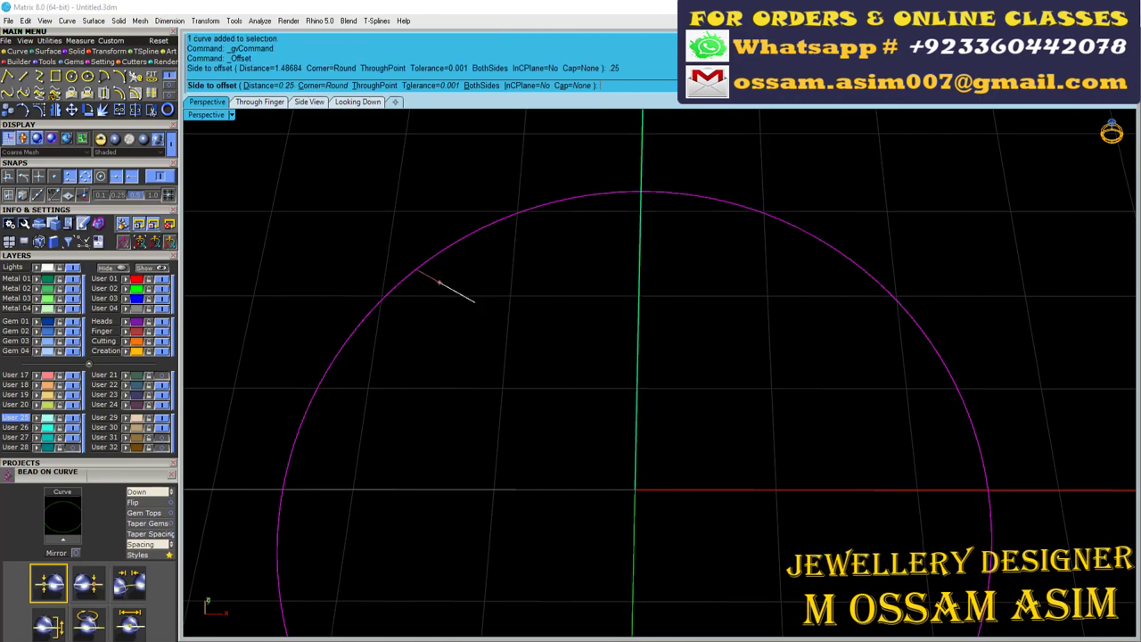
click(433, 280)
drag(458, 395, 394, 279)
right_drag(417, 357, 464, 375)
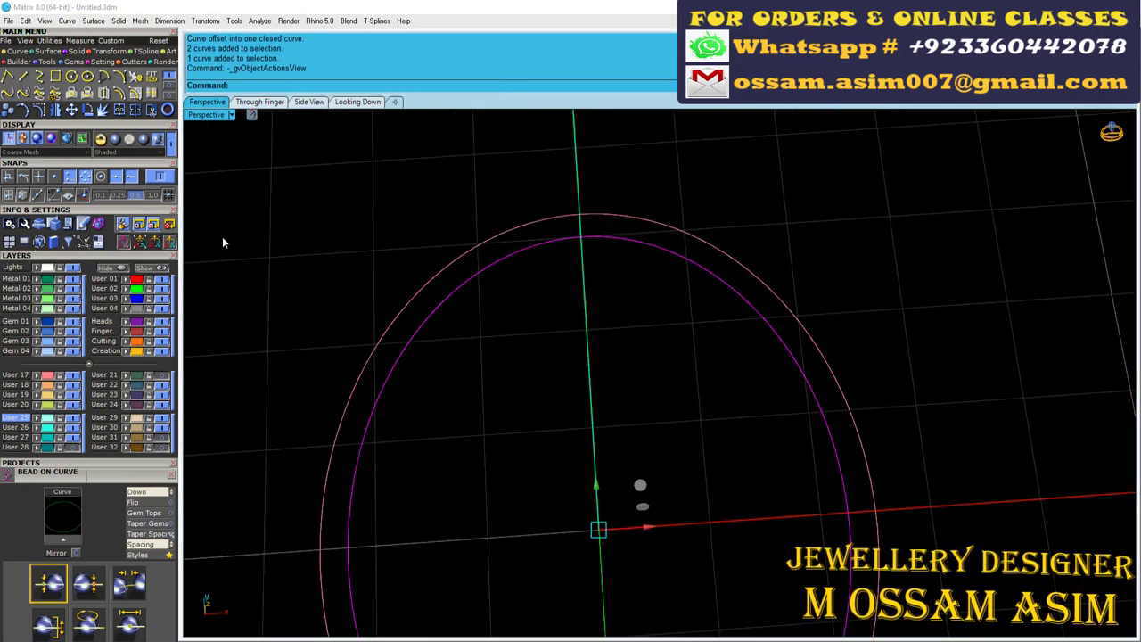
middle_click(255, 169)
click(312, 321)
scroll(90, 450, down, 5)
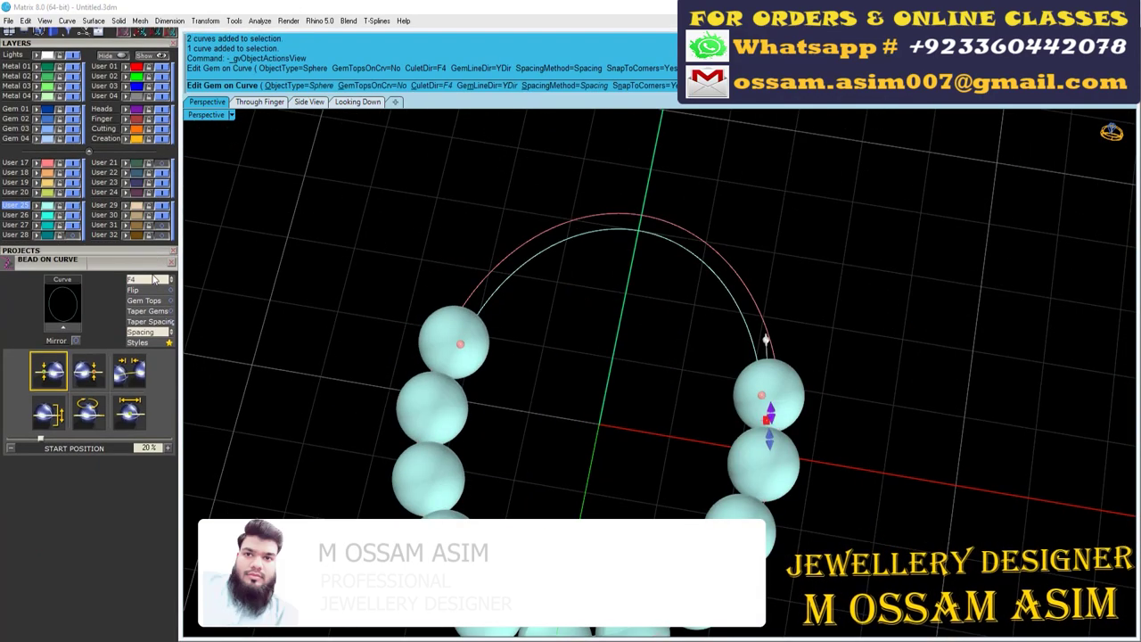
click(143, 349)
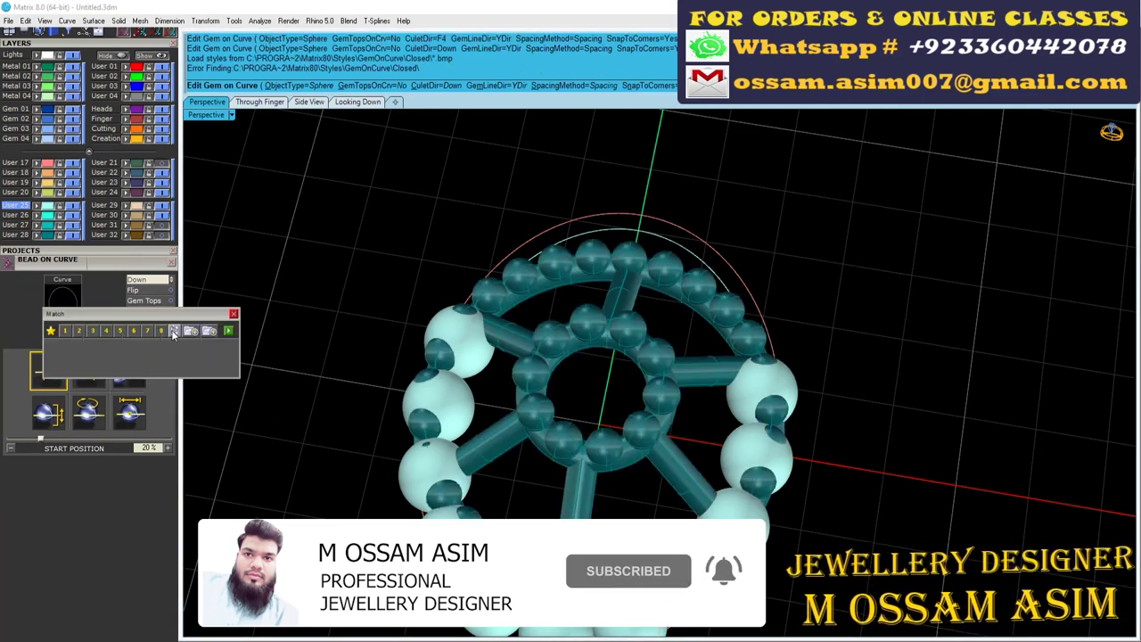
click(537, 376)
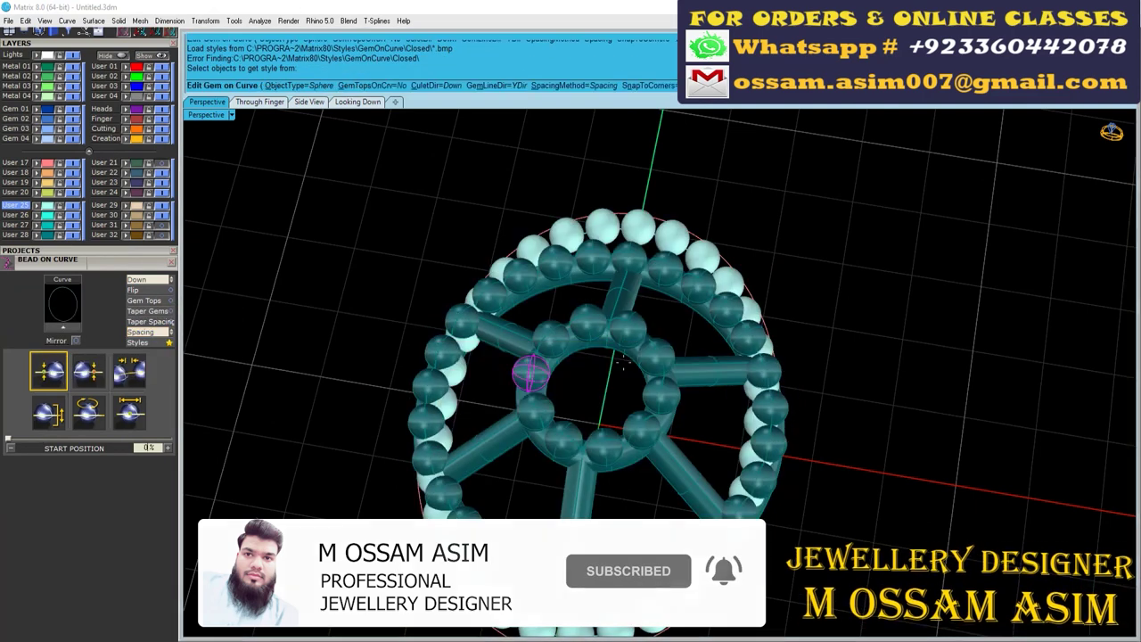
scroll(596, 409, up, 5)
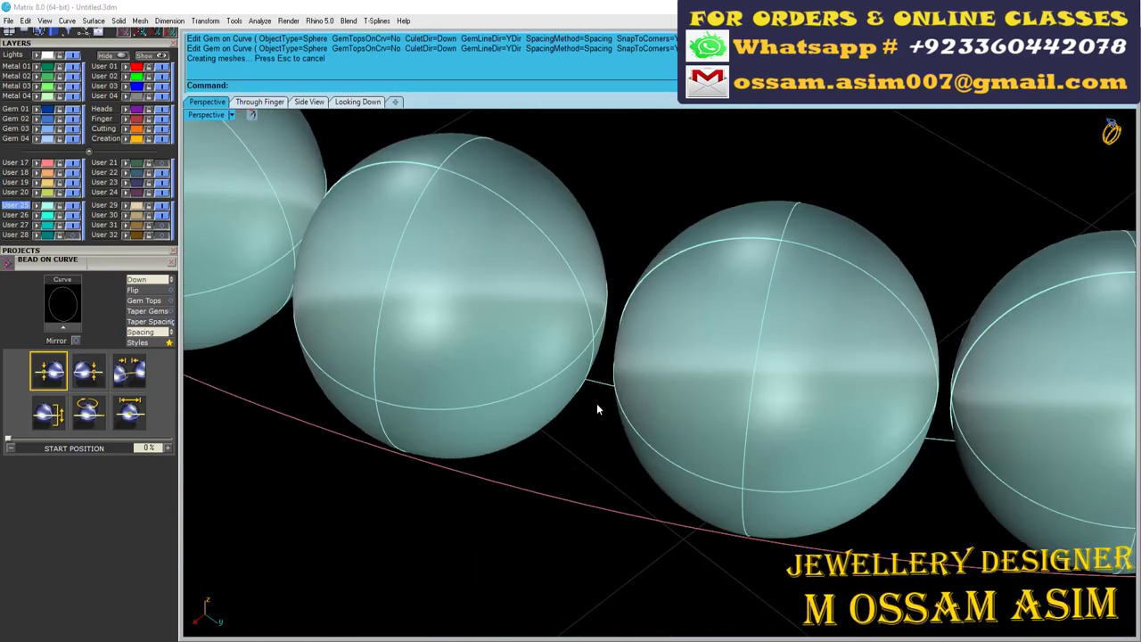
scroll(92, 269, up, 5)
click(69, 300)
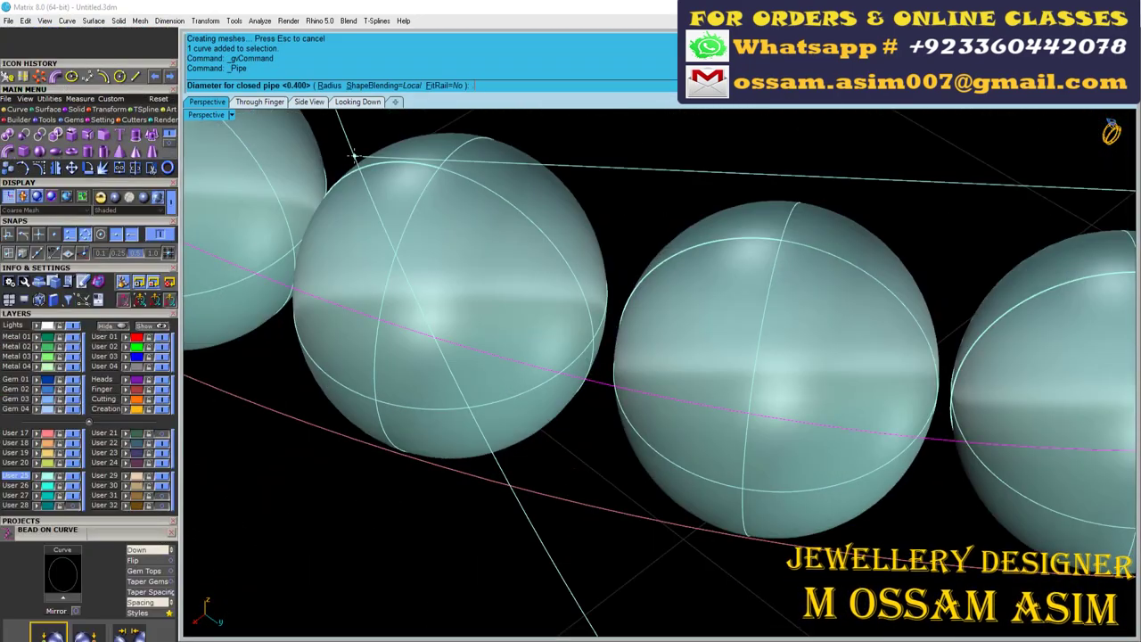
text(35)
key(Return)
scroll(535, 234, down, 5)
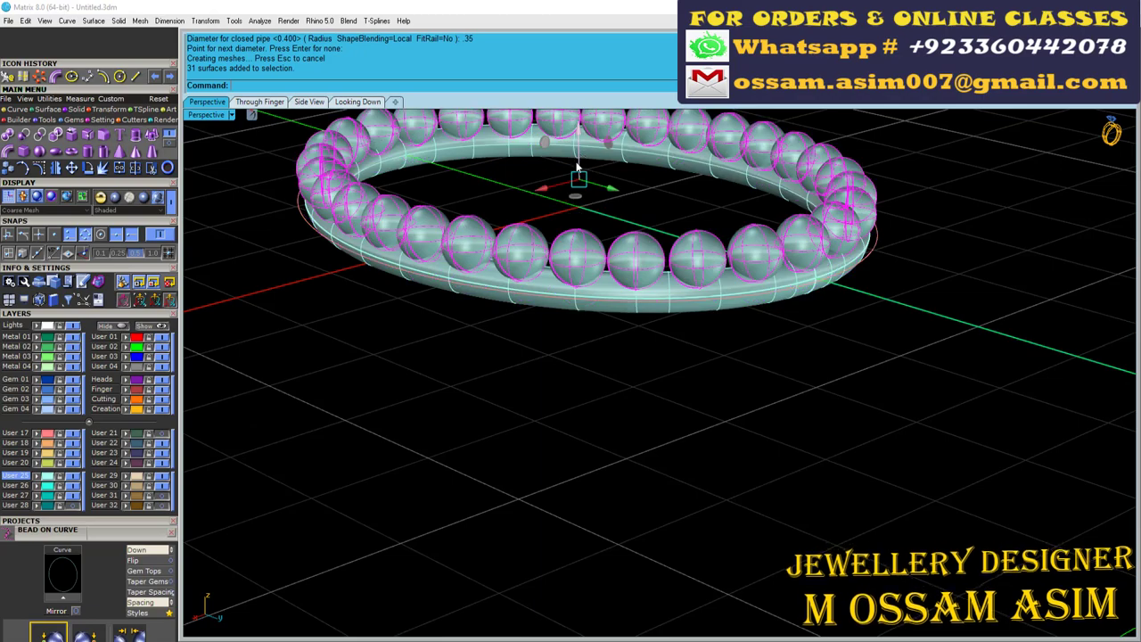
scroll(591, 243, up, 5)
click(259, 101)
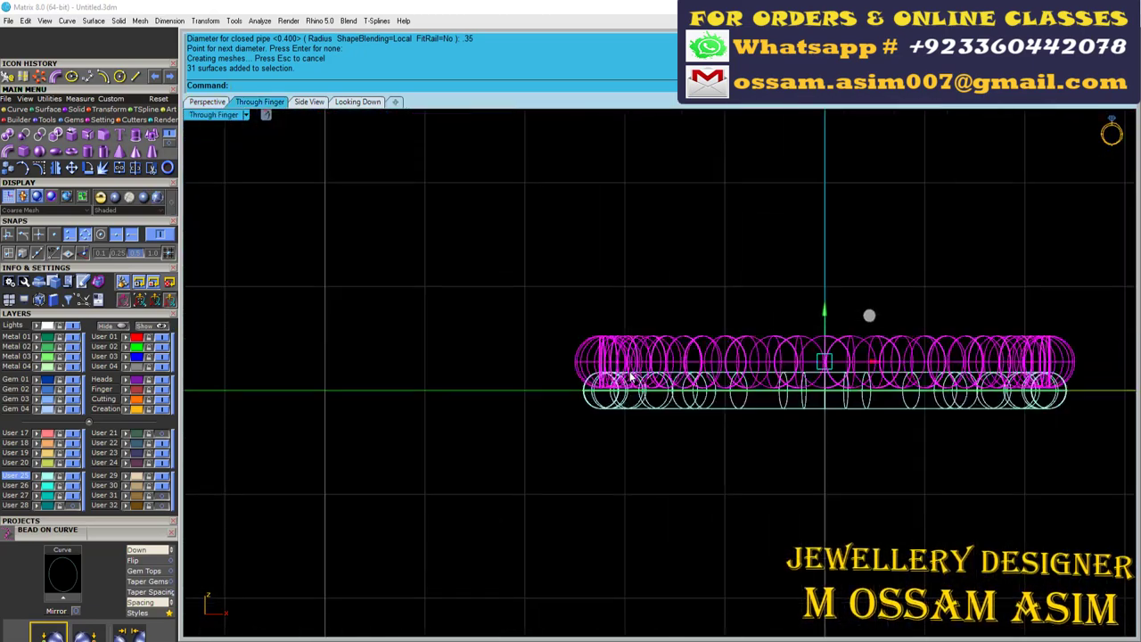
scroll(449, 255, up, 5)
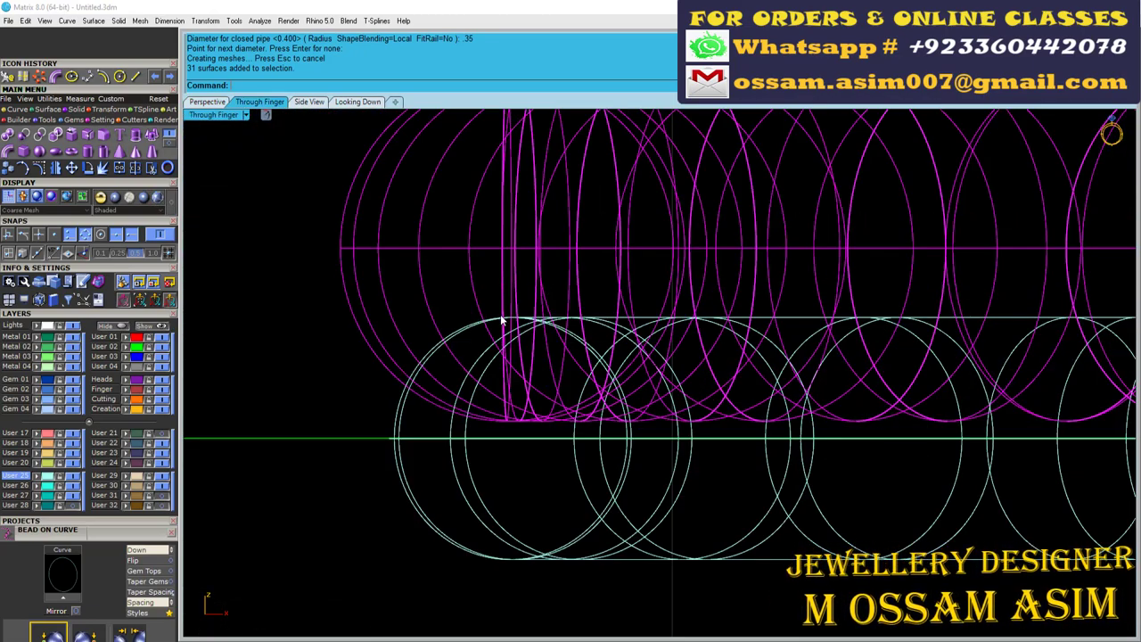
scroll(446, 374, down, 5)
click(214, 101)
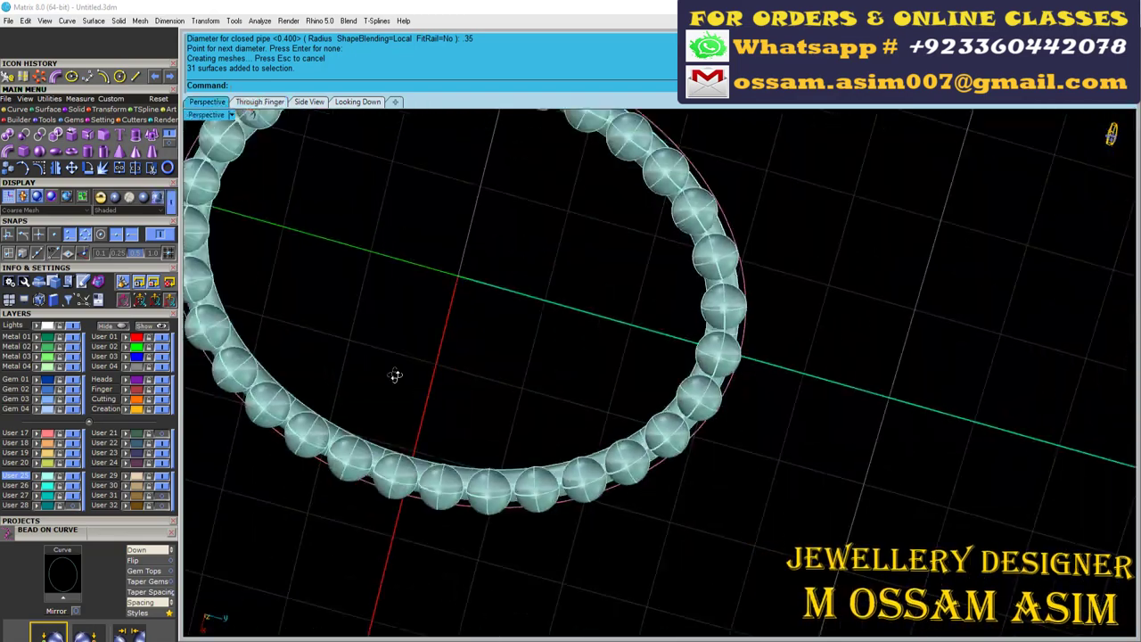
scroll(379, 188, down, 3)
scroll(379, 188, down, 2)
scroll(450, 311, up, 5)
scroll(450, 311, up, 3)
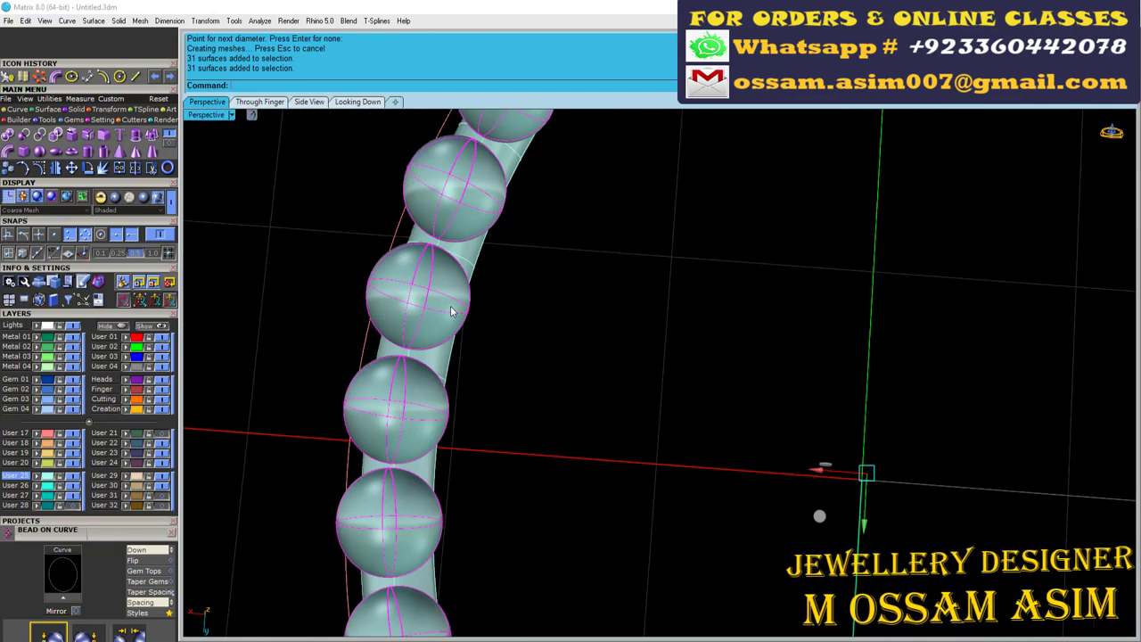
key(Delete)
scroll(474, 323, down, 2)
Draw a diagonal BothSides line through the ellipse centre and offset it to both sides.
scroll(533, 287, down, 3)
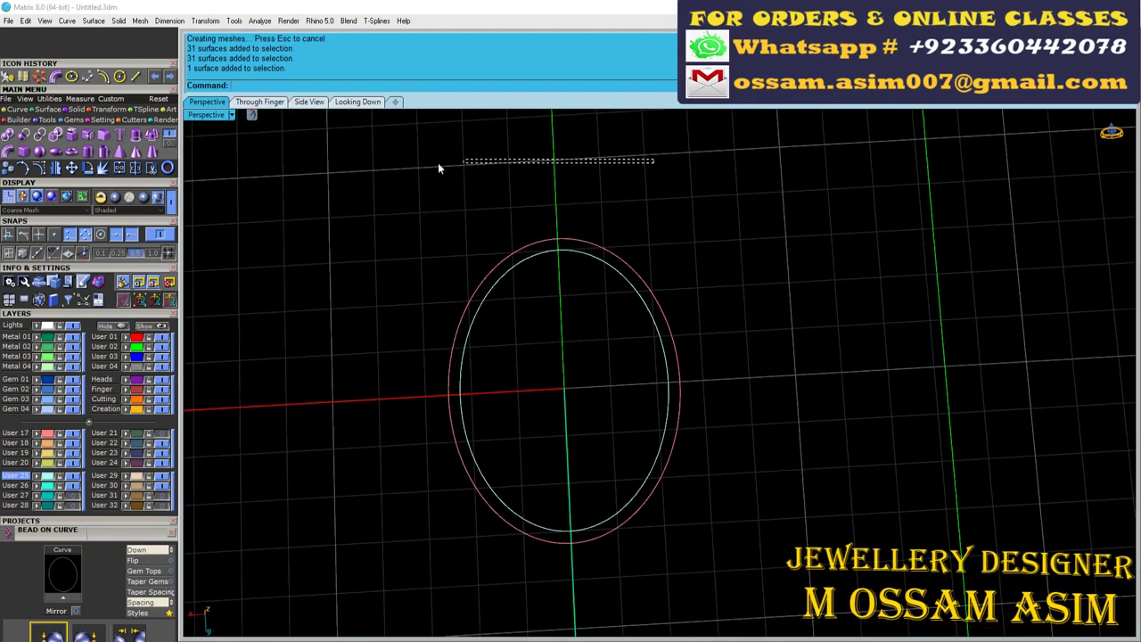
scroll(437, 163, down, 2)
scroll(582, 214, up, 4)
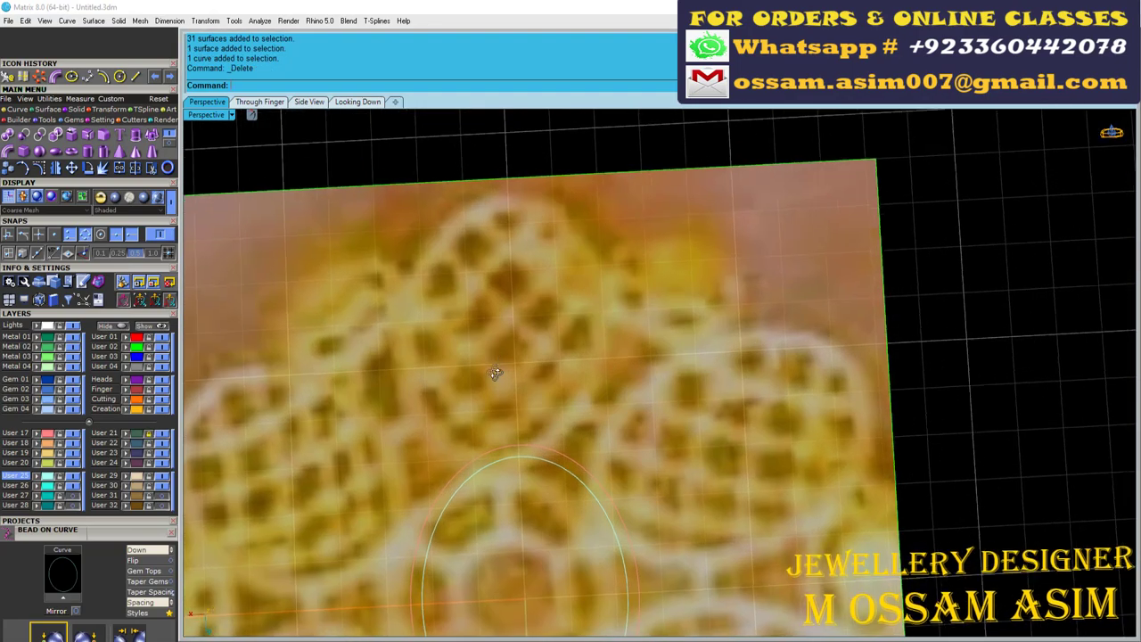
scroll(417, 354, up, 2)
scroll(534, 418, down, 3)
scroll(540, 414, down, 2)
scroll(547, 407, down, 2)
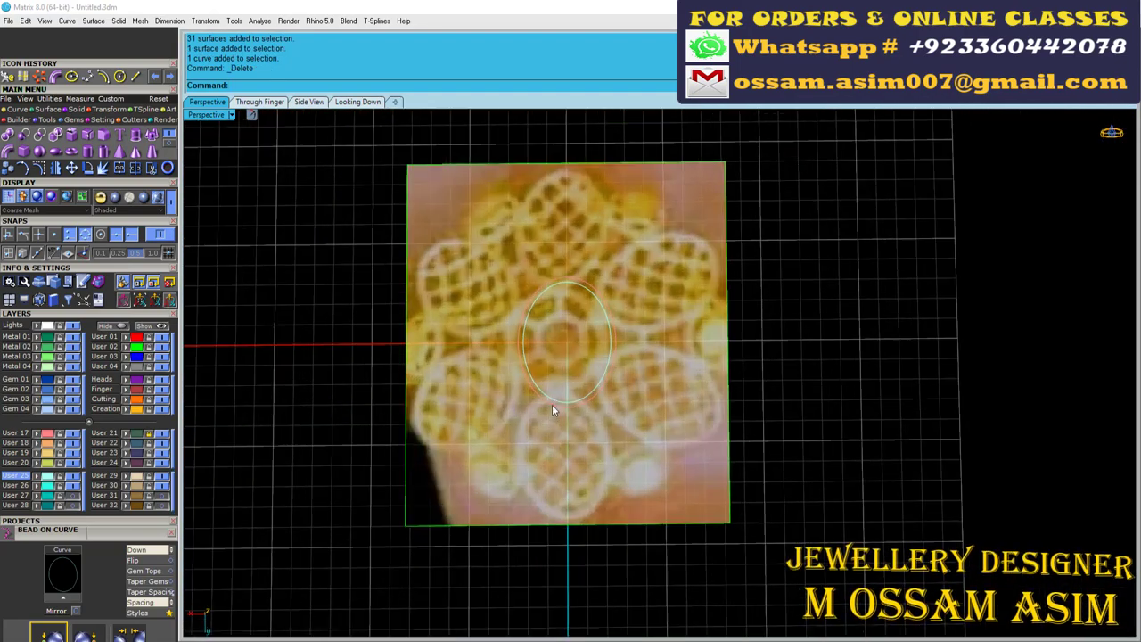
scroll(544, 319, up, 2)
scroll(446, 321, down, 3)
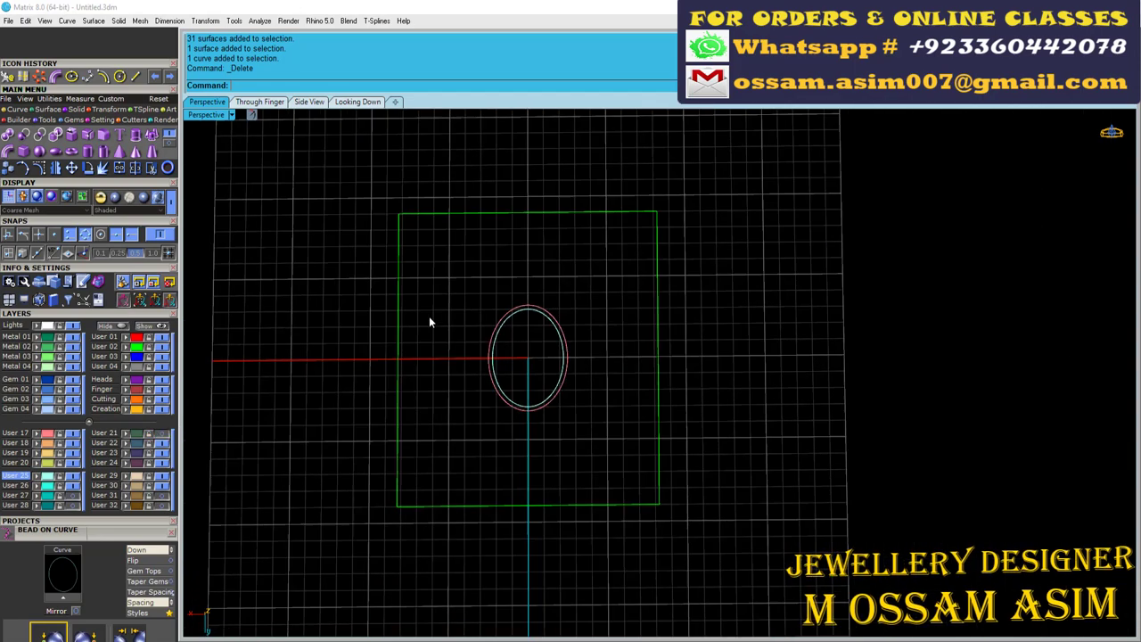
scroll(526, 312, up, 6)
scroll(205, 227, down, 3)
right_click(138, 82)
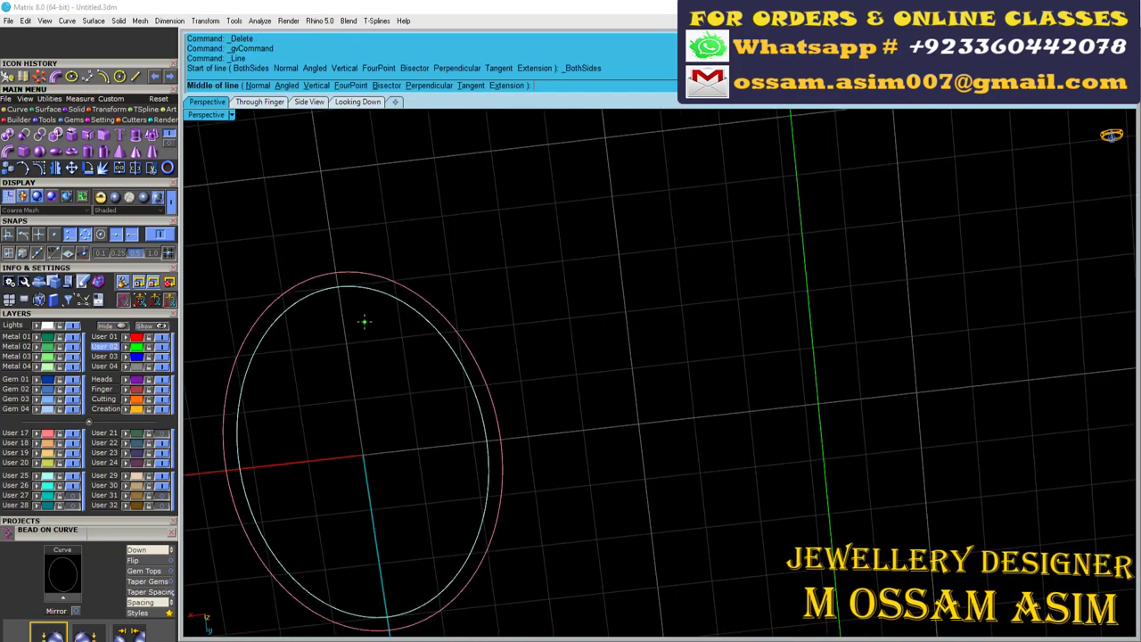
click(365, 454)
click(586, 166)
scroll(682, 209, up, 2)
scroll(682, 209, up, 1)
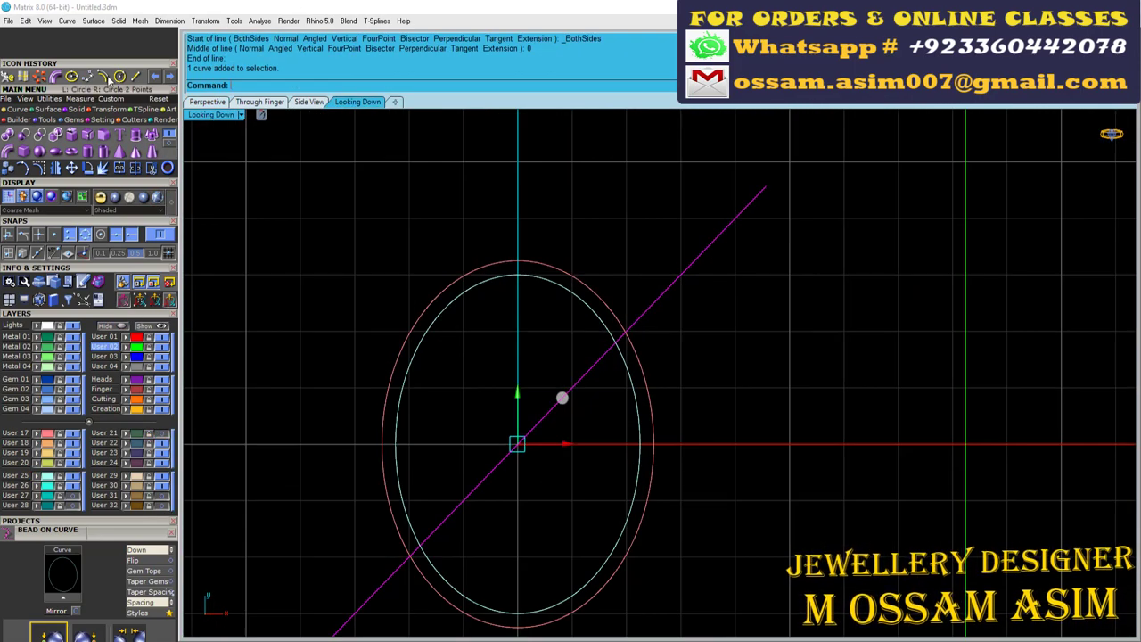
click(580, 219)
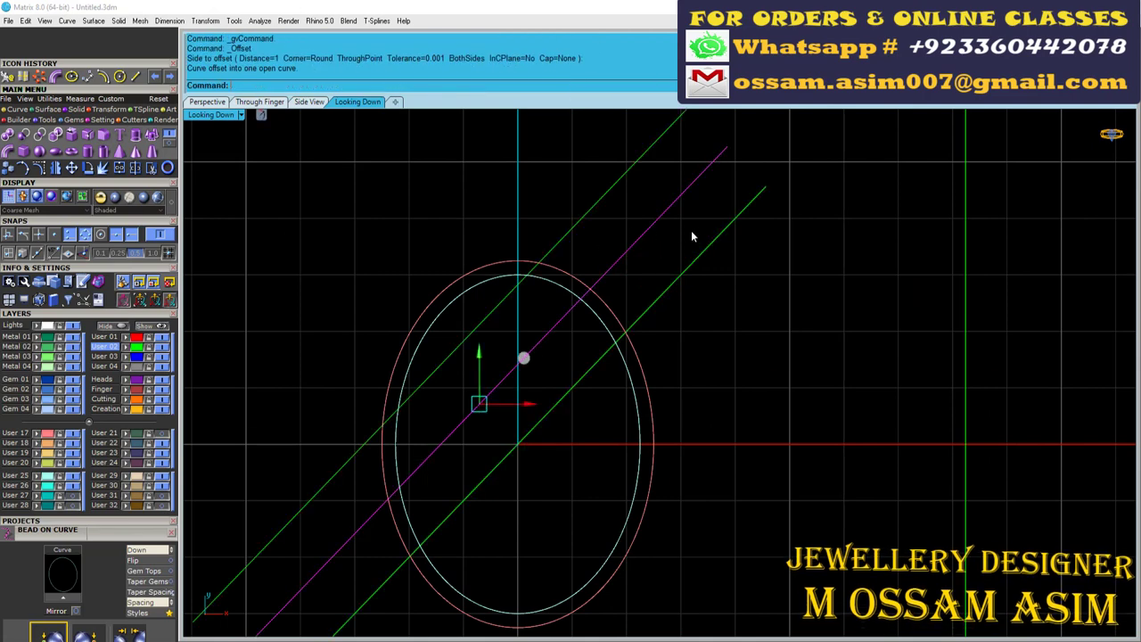
Mirror the diagonal lines crosswise through the origin to form a crisscross.
key(Return)
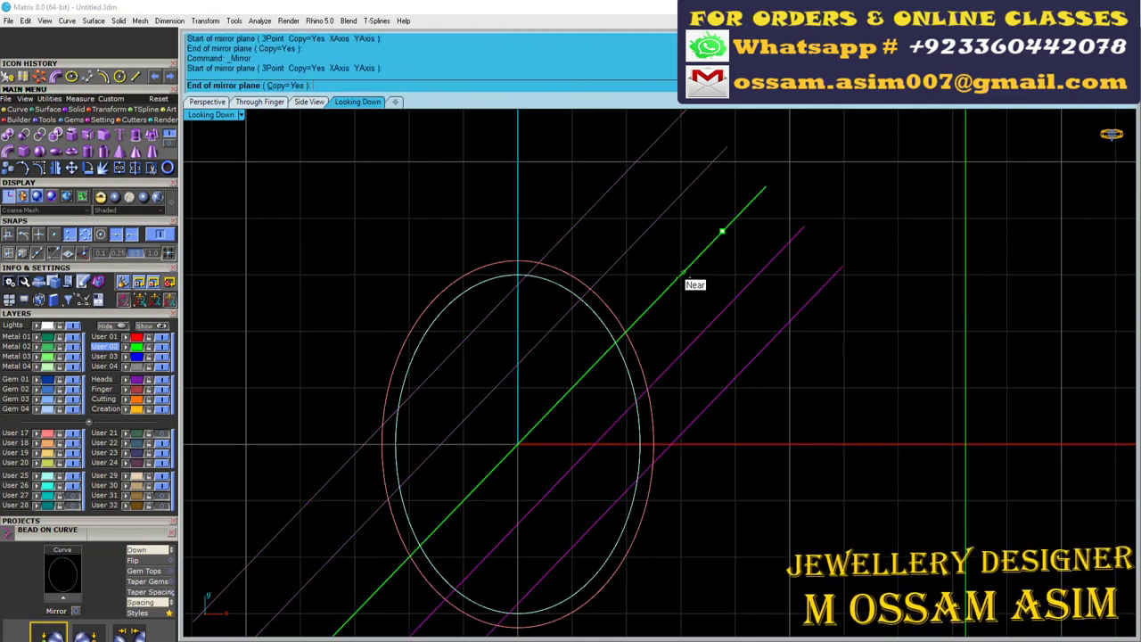
click(685, 274)
key(Return)
text(0)
key(Return)
click(529, 317)
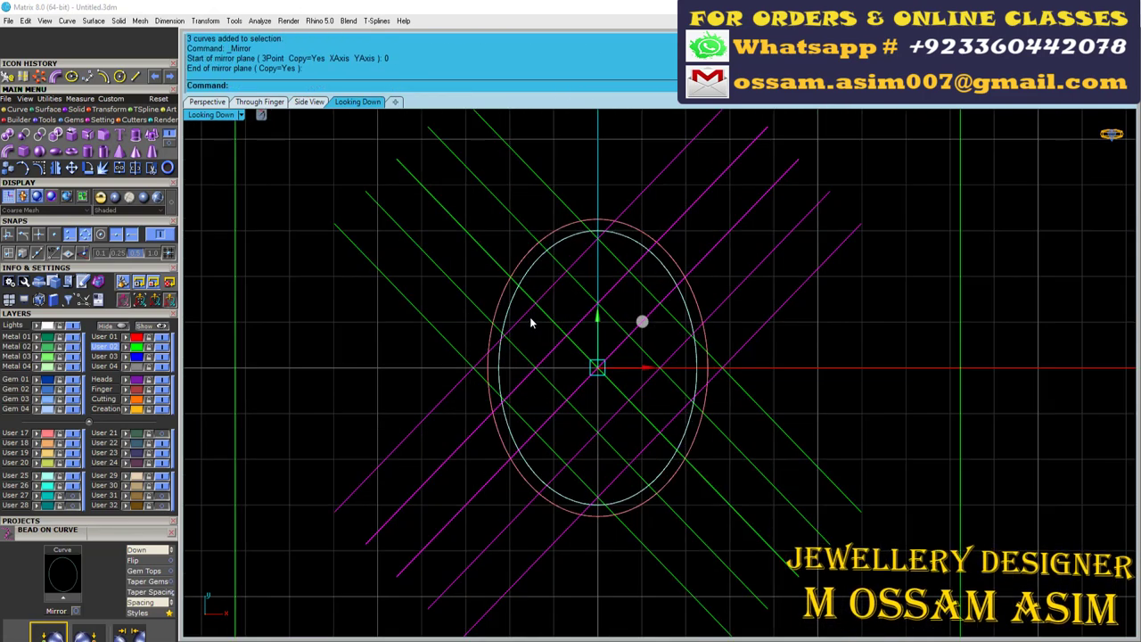
Group the crossing lines and trim their ends to the inner ellipse.
drag(428, 328, 426, 331)
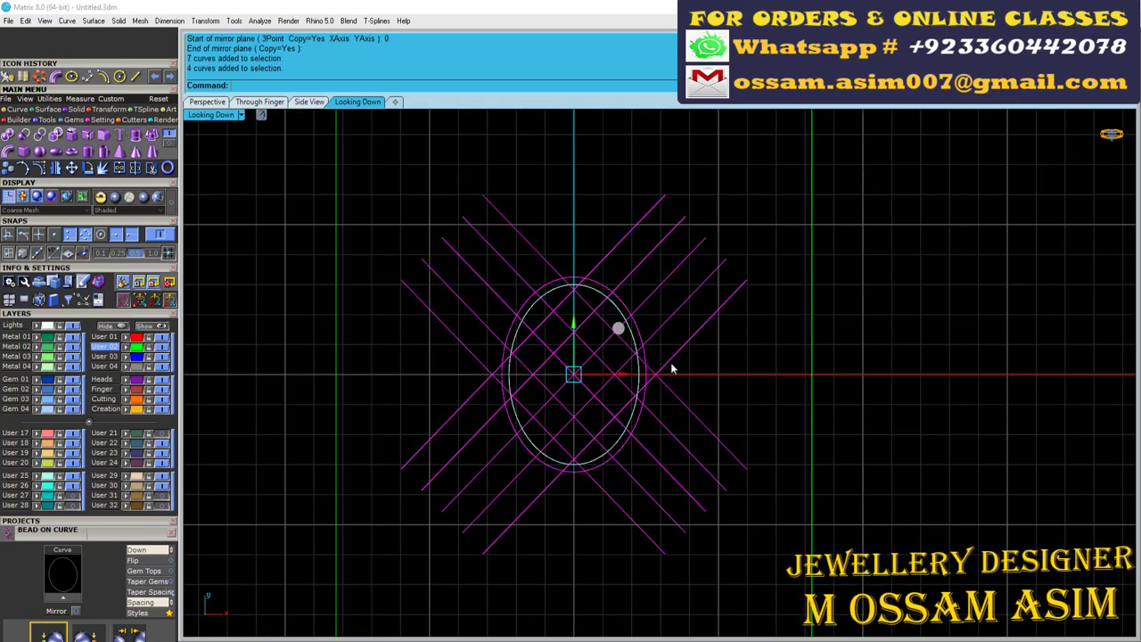
key(ctrl+g)
scroll(546, 348, up, 5)
scroll(392, 285, down, 2)
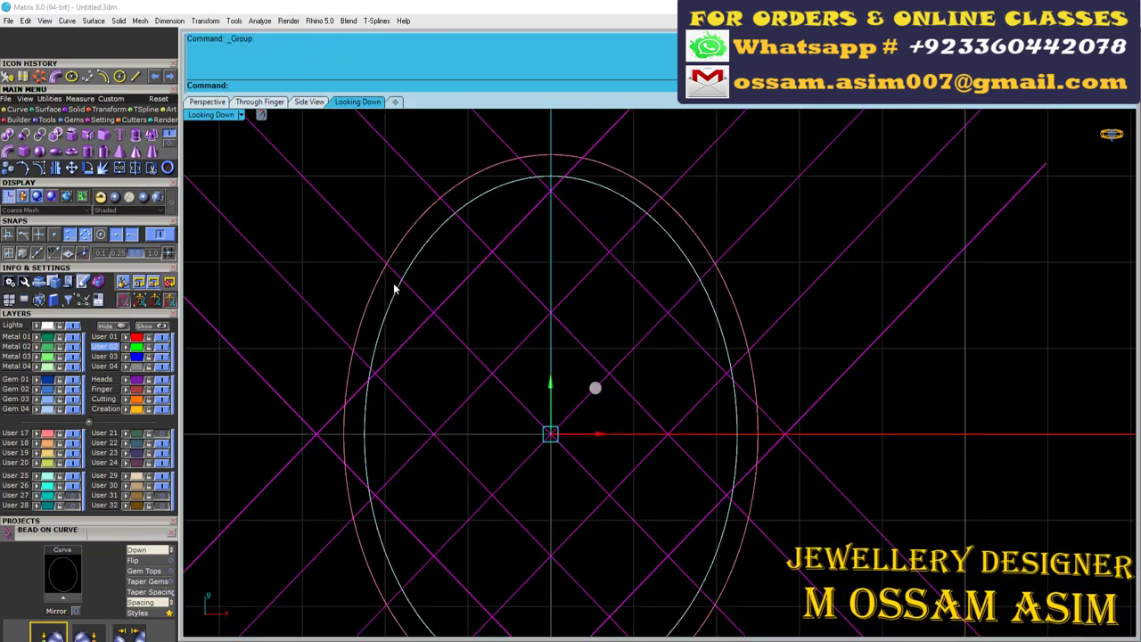
click(385, 281)
scroll(385, 281, down, 3)
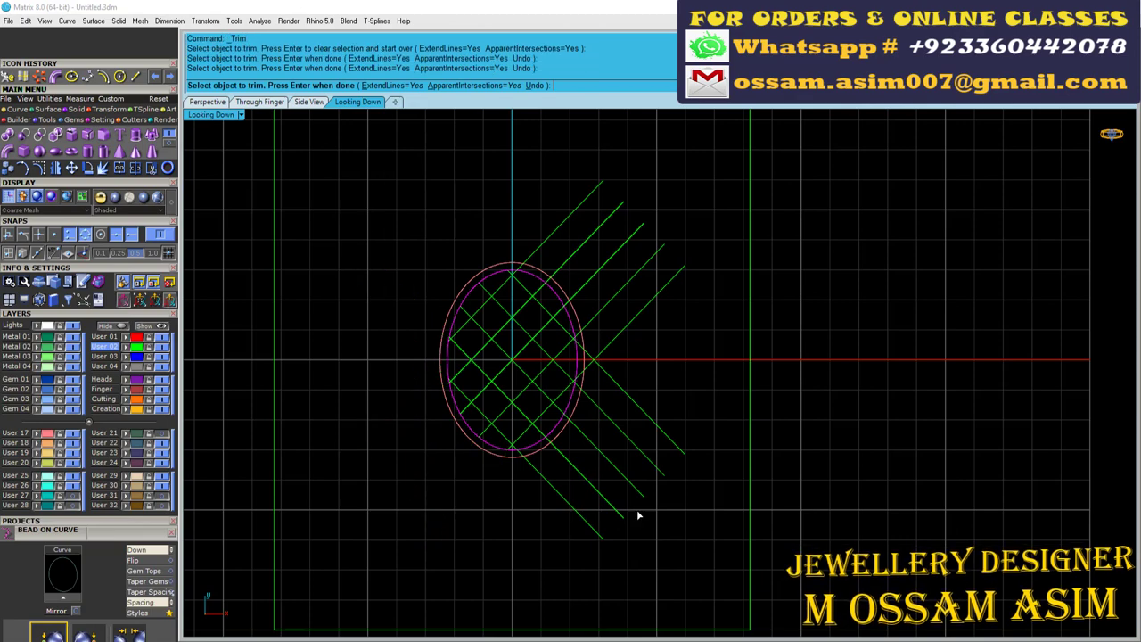
scroll(638, 515, up, 3)
click(632, 275)
key(Return)
click(484, 425)
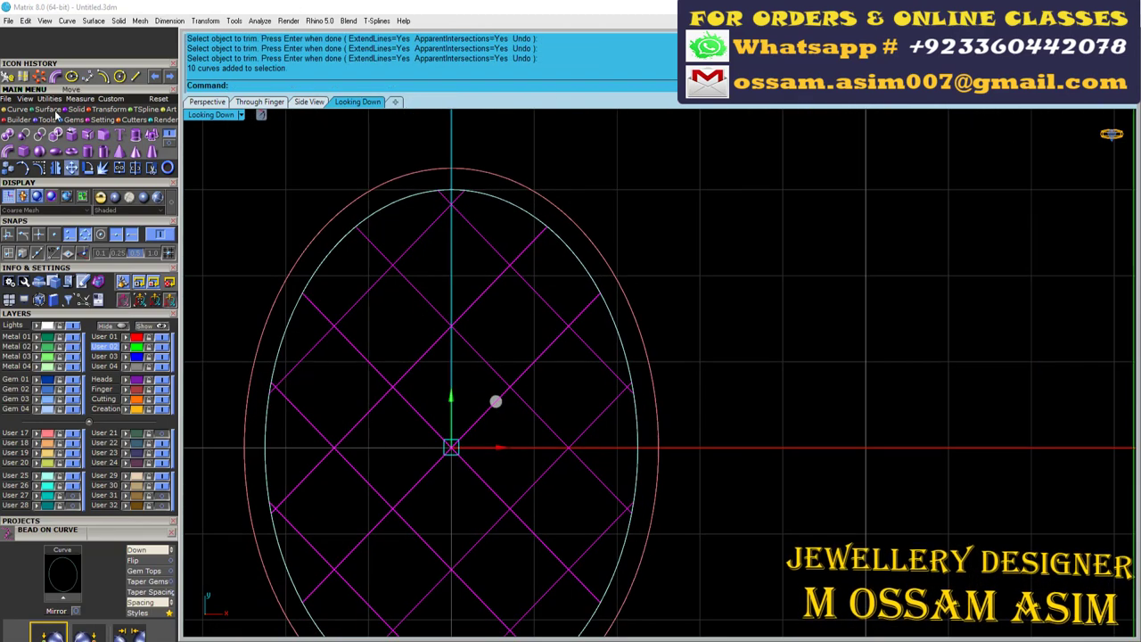
click(71, 167)
Create a first sphere on the lattice and undo a misplaced extra one.
click(39, 152)
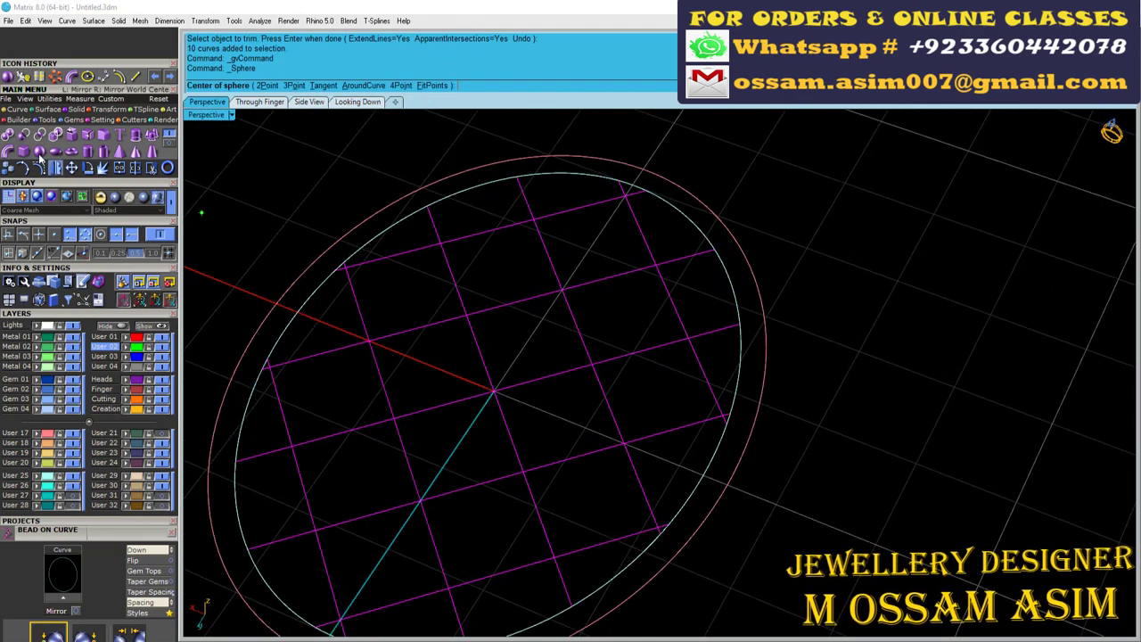
scroll(577, 301, up, 3)
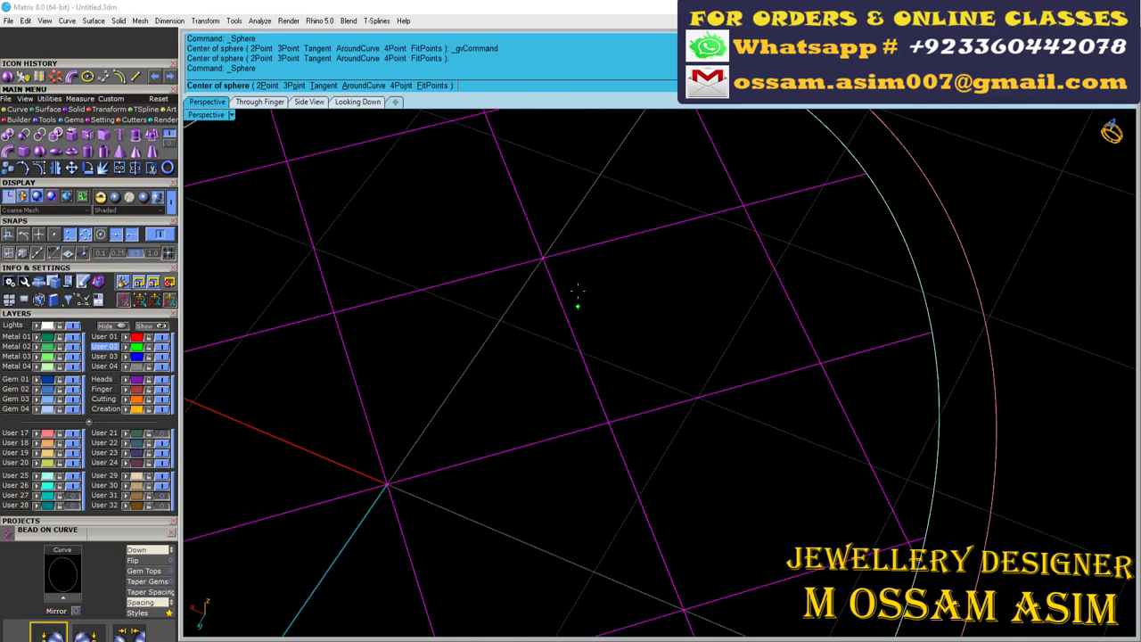
scroll(599, 426, up, 1)
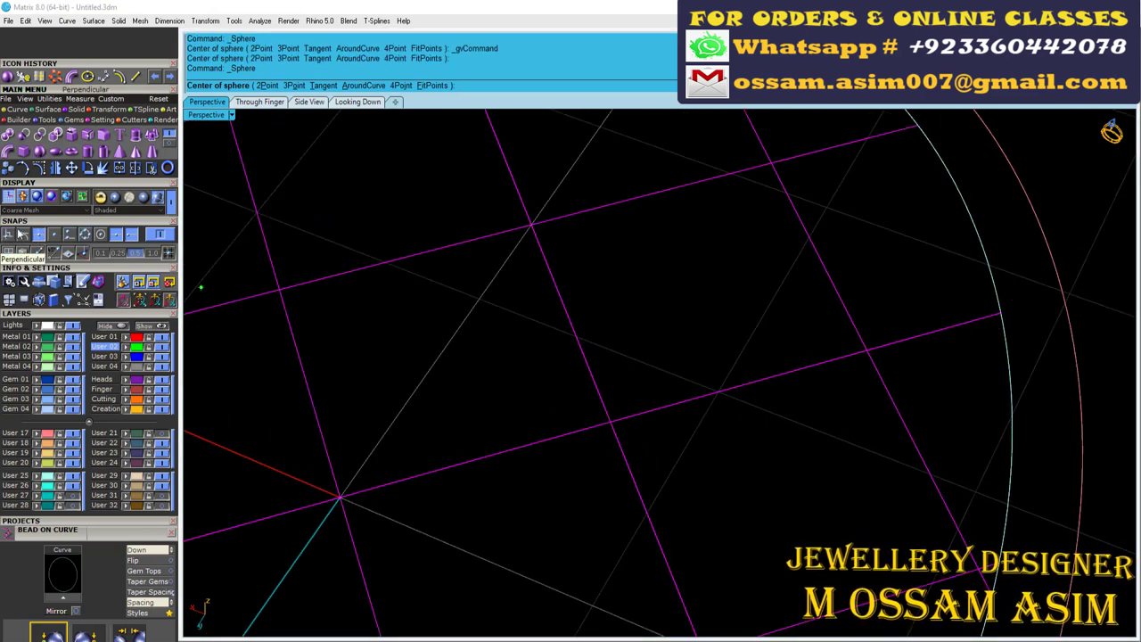
scroll(471, 326, down, 2)
click(425, 298)
text(5)
key(Return)
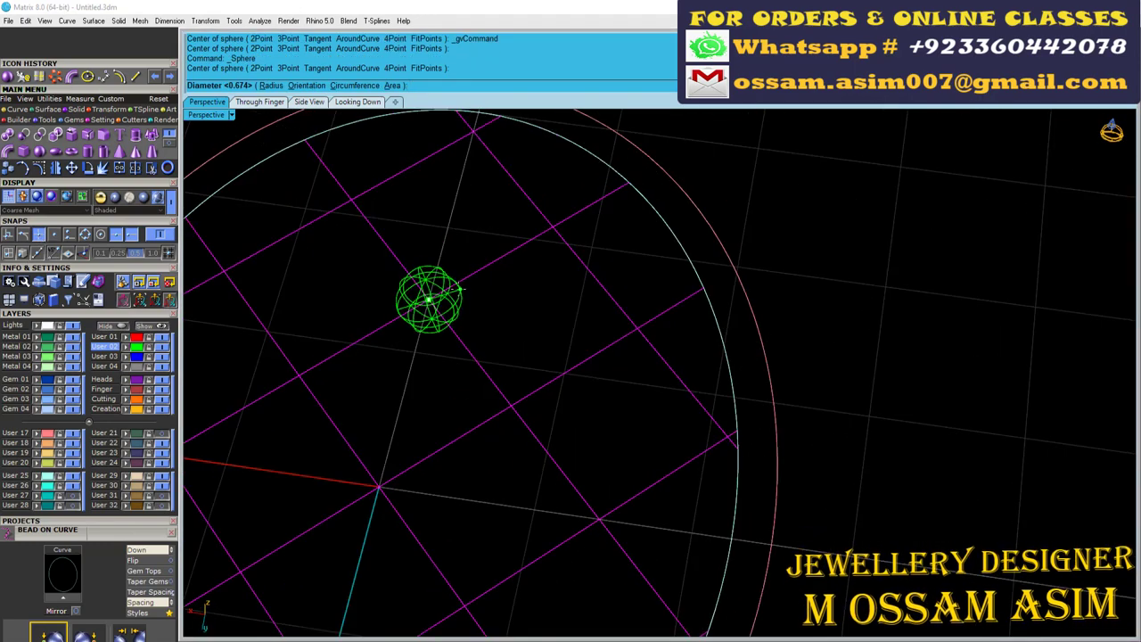
click(389, 473)
key(Return)
right_drag(432, 408, 372, 383)
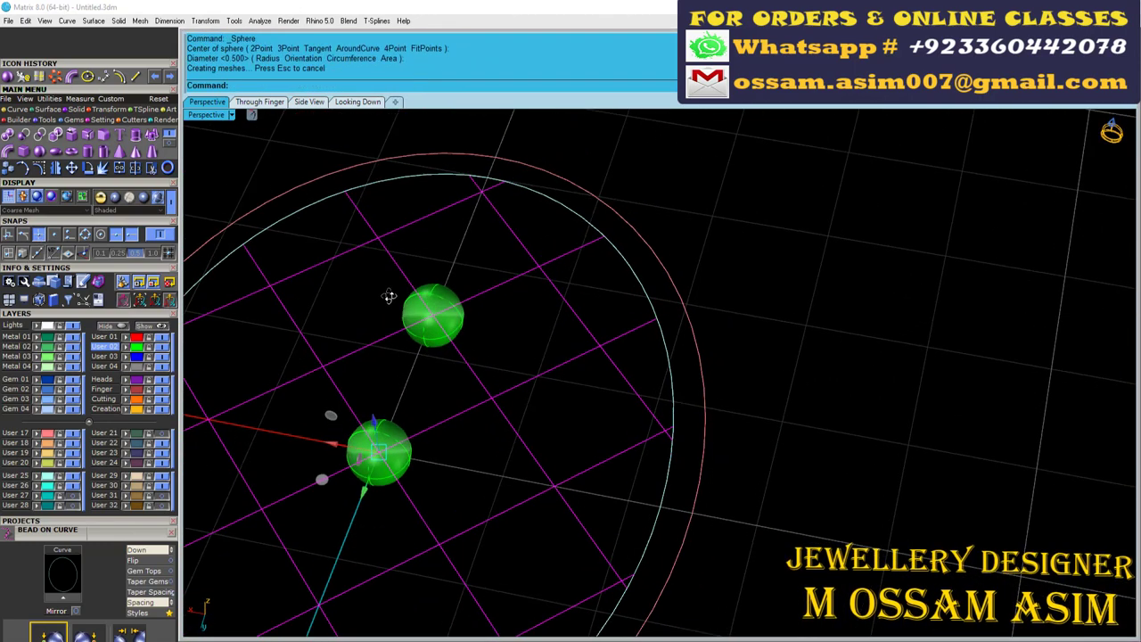
key(ctrl+z)
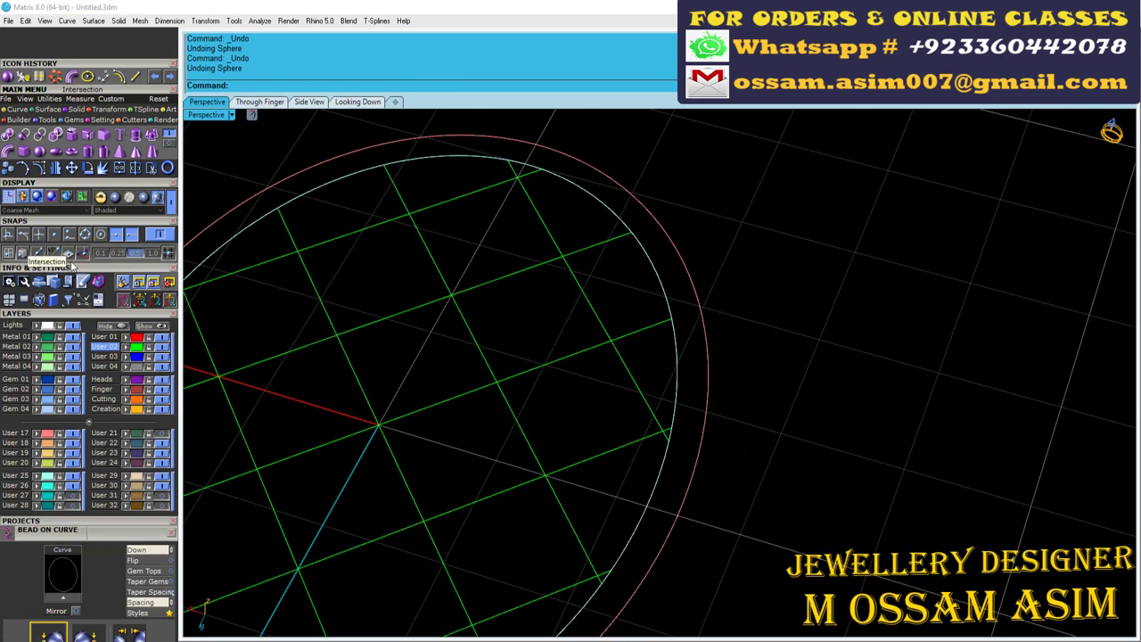
scroll(375, 430, up, 2)
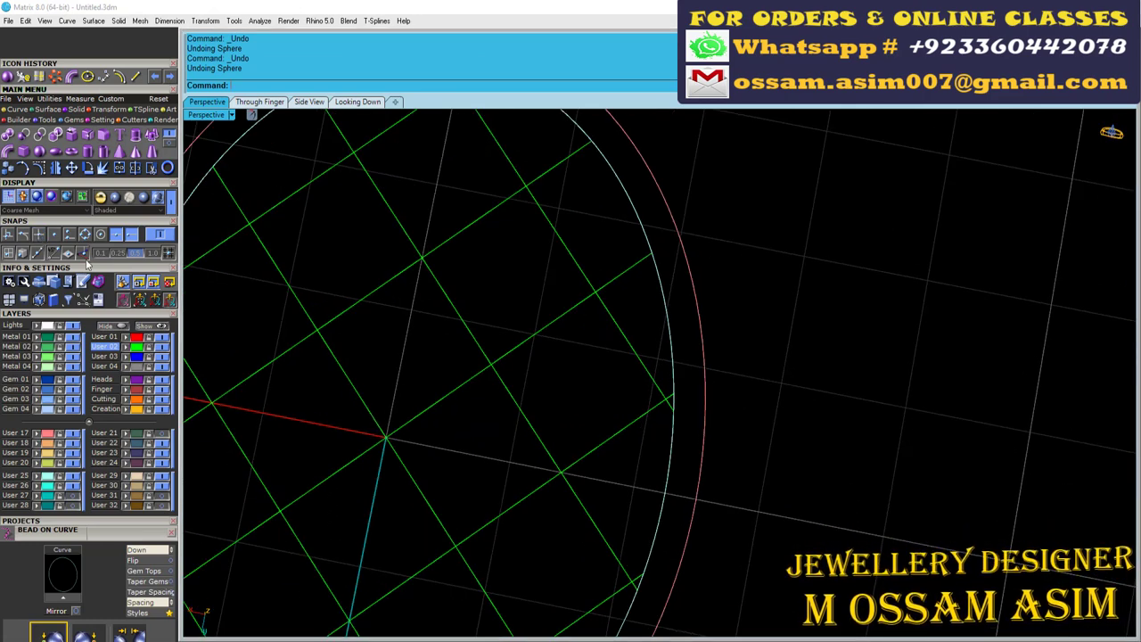
Turn on Intersection snap and place spheres on three lattice intersections.
click(36, 234)
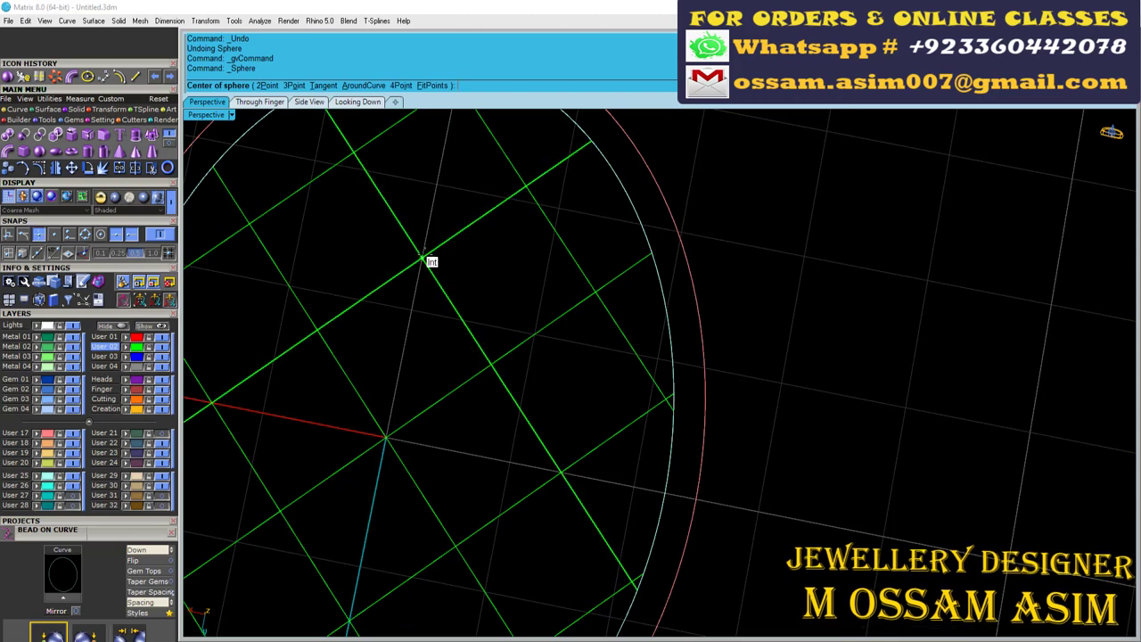
click(420, 256)
scroll(429, 283, down, 3)
click(443, 268)
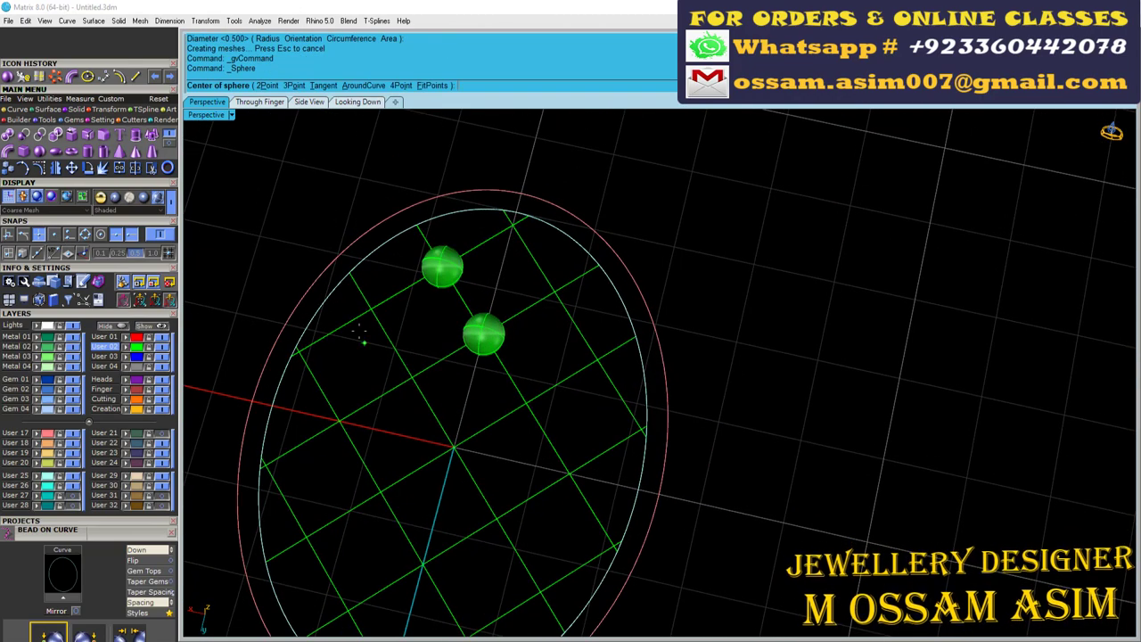
click(370, 309)
scroll(444, 314, up, 1)
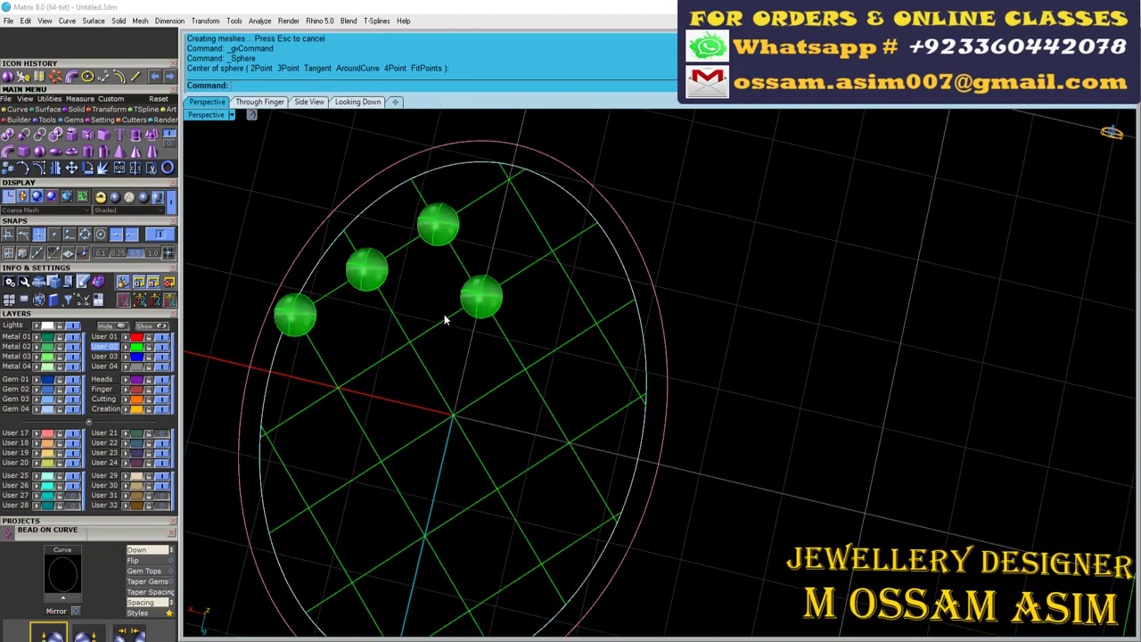
scroll(473, 308, up, 1)
Copy a sphere onto several intersections, then undo the extra copies.
click(5, 169)
scroll(489, 290, up, 2)
click(593, 264)
click(428, 326)
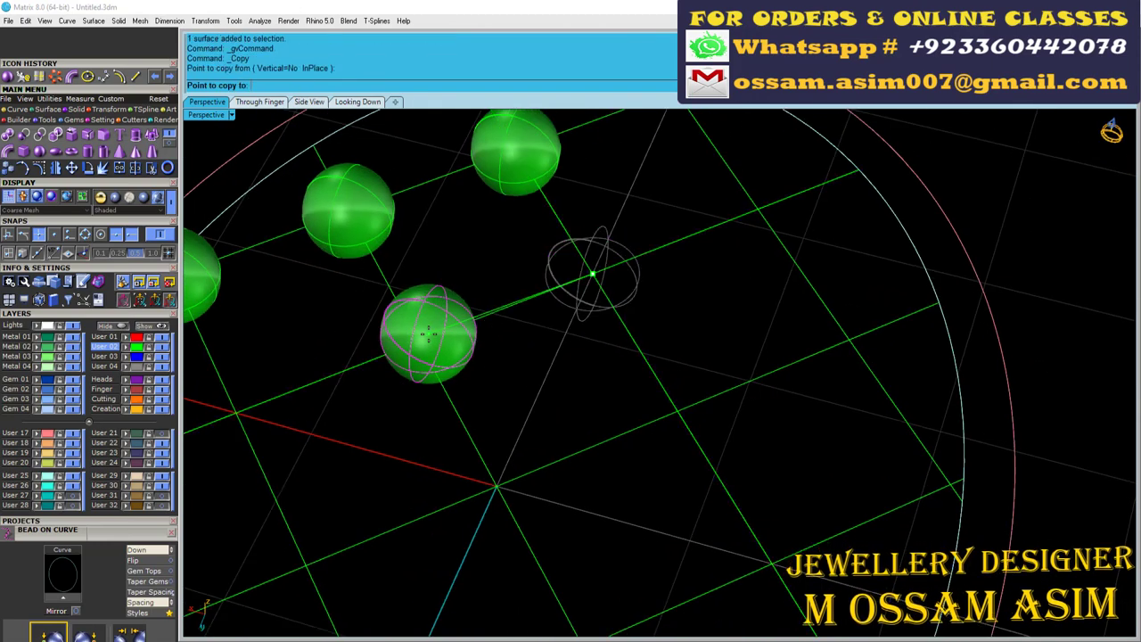
click(234, 407)
scroll(374, 392, down, 2)
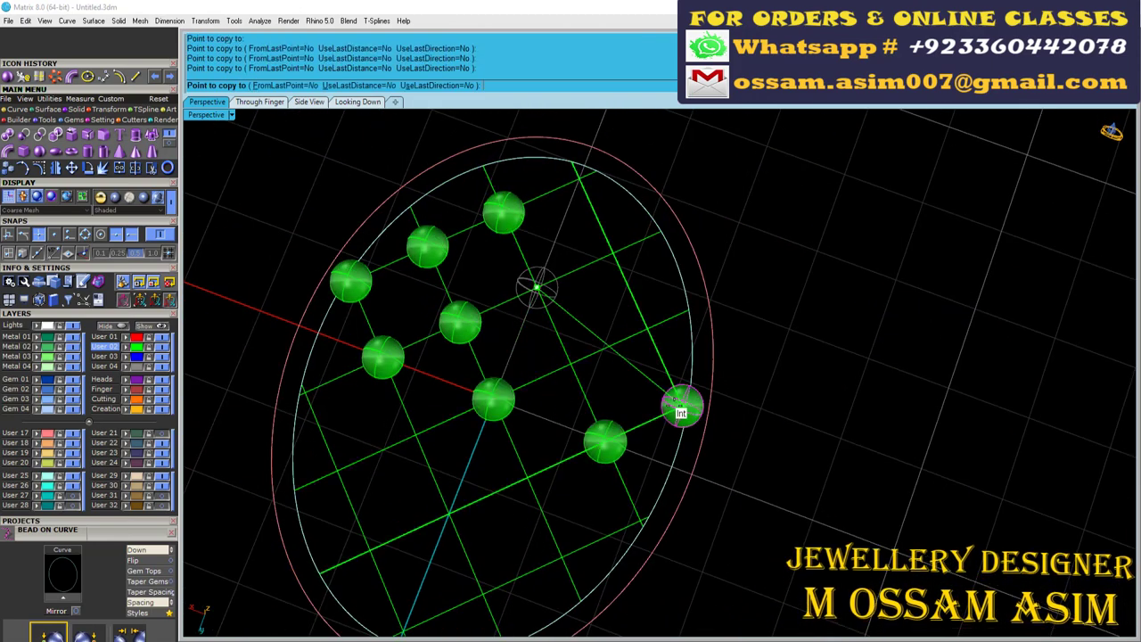
click(681, 412)
click(570, 362)
right_drag(528, 292, 545, 235)
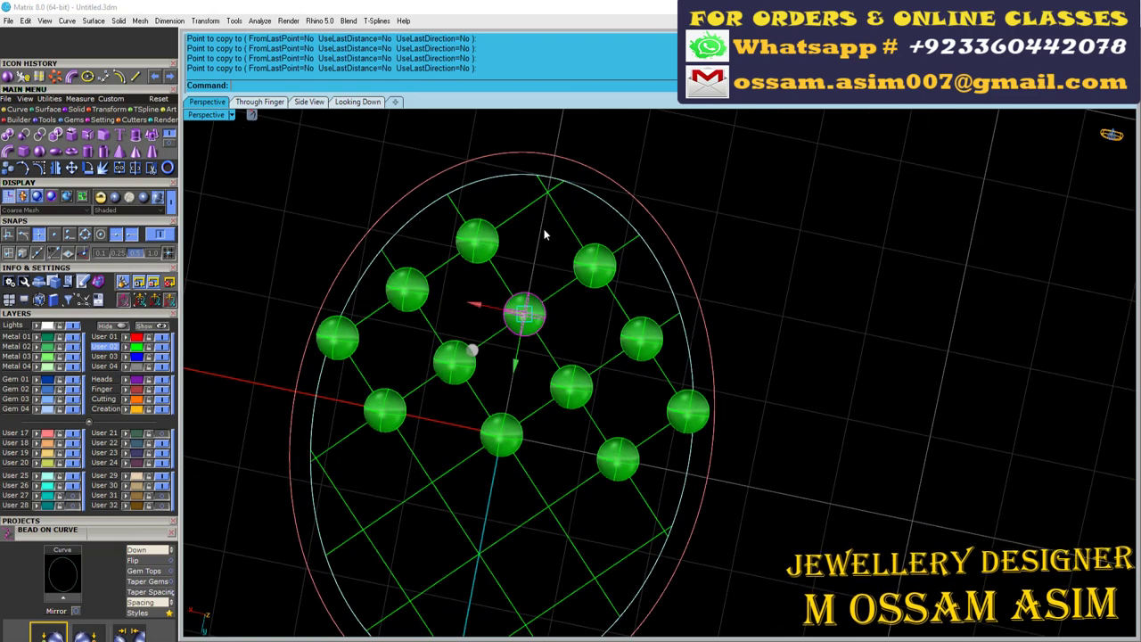
key(ctrl+z)
key(ctrl+z)
key(ctrl+z)
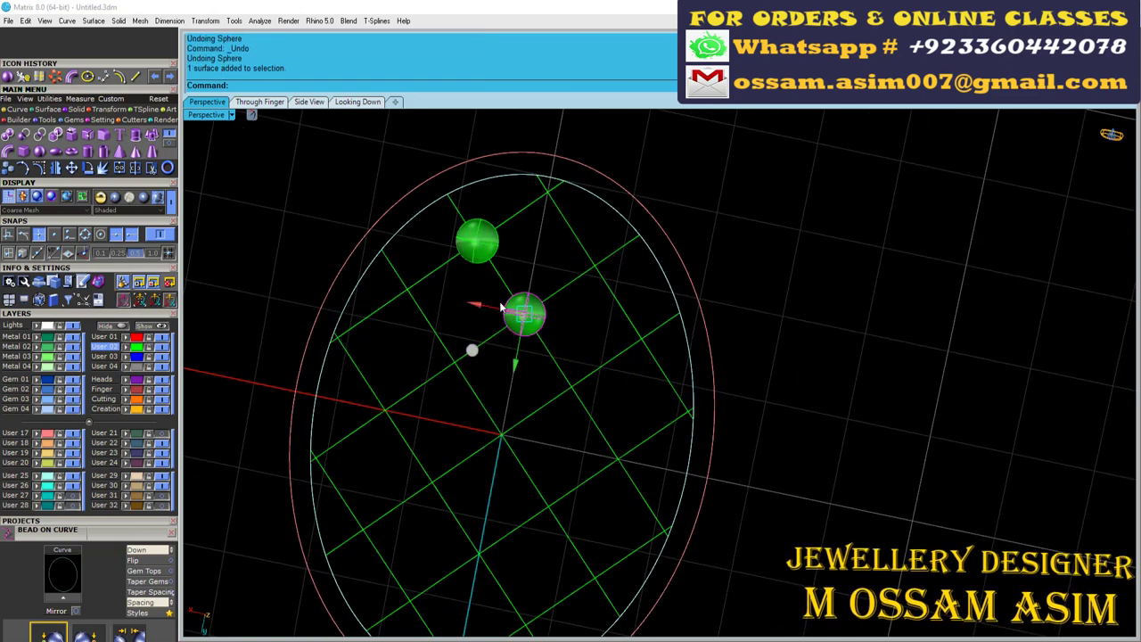
right_drag(524, 314, 530, 298)
Copy the sphere along the upper-left row of lattice intersections.
click(529, 298)
click(491, 229)
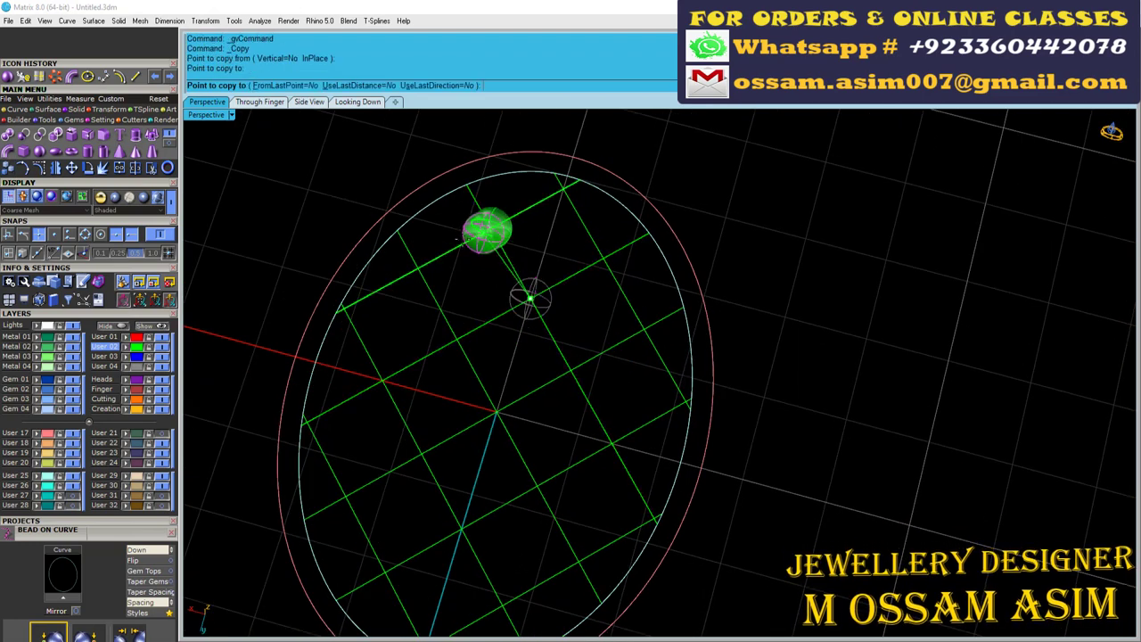
click(419, 269)
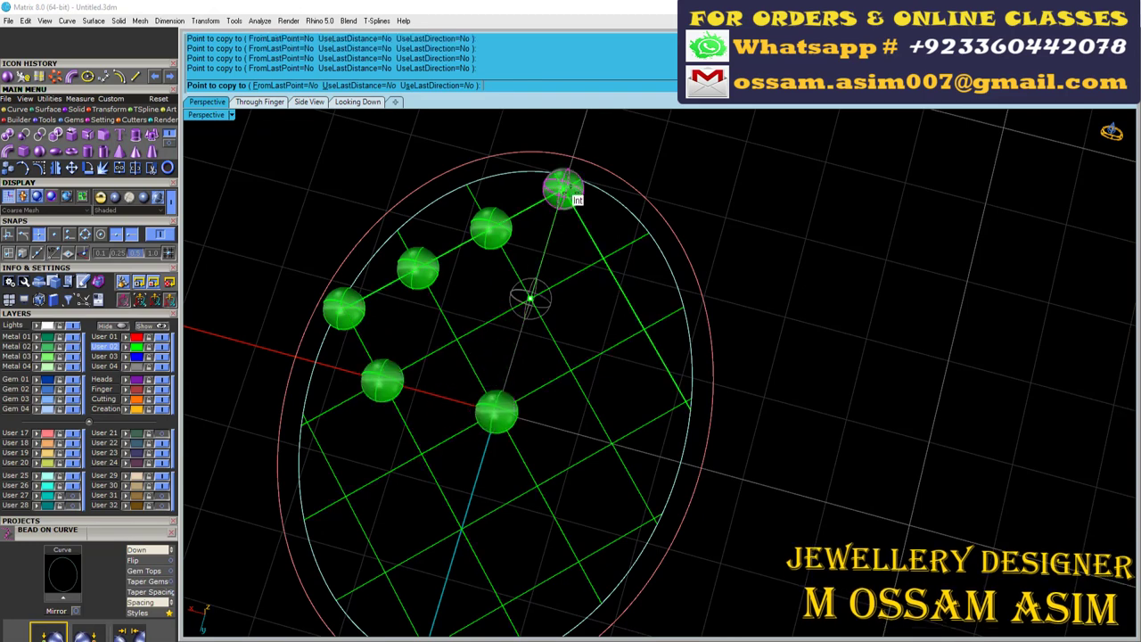
click(478, 331)
key(Return)
Mirror the ten spheres on one side across the ellipse's centre line.
right_drag(478, 331, 261, 177)
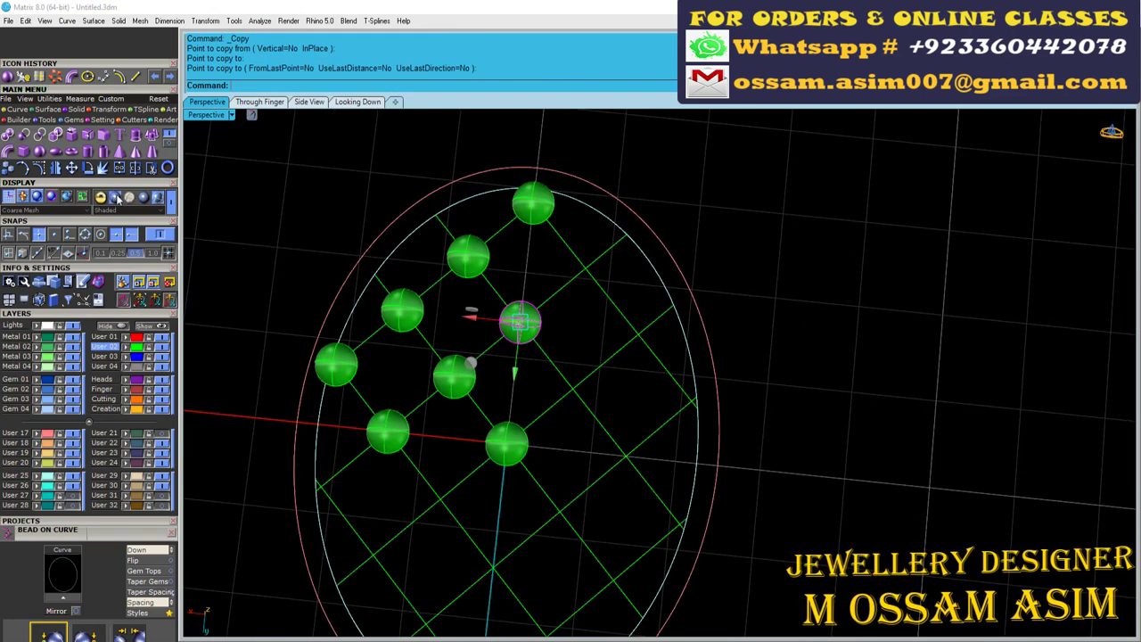
right_drag(515, 366, 535, 223)
scroll(535, 224, up, 5)
drag(306, 247, 759, 407)
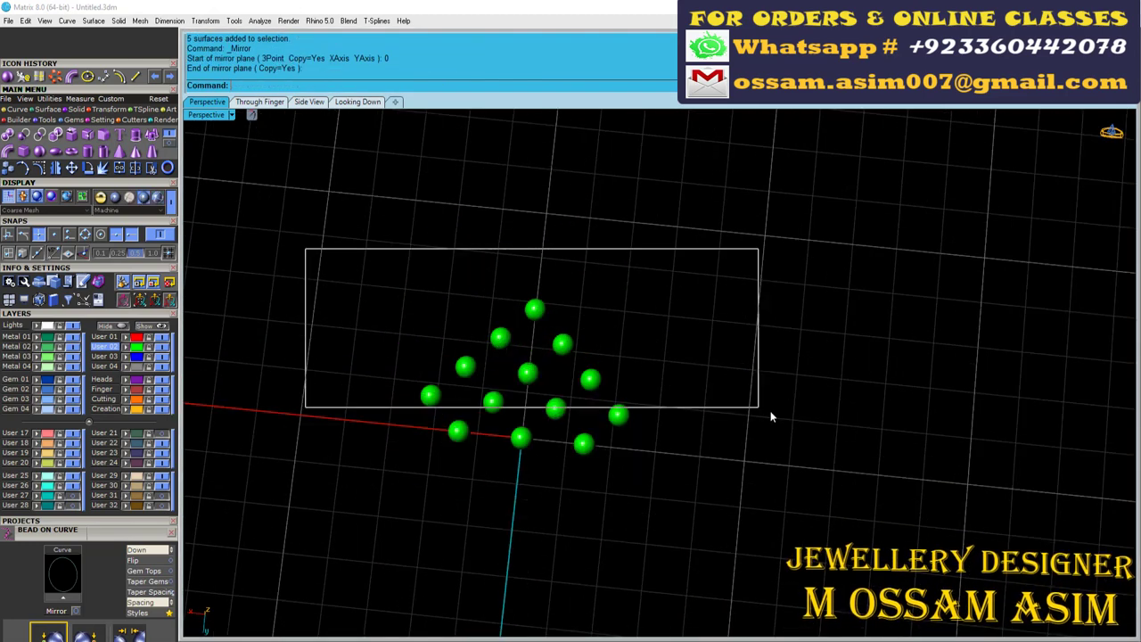
click(522, 437)
click(892, 479)
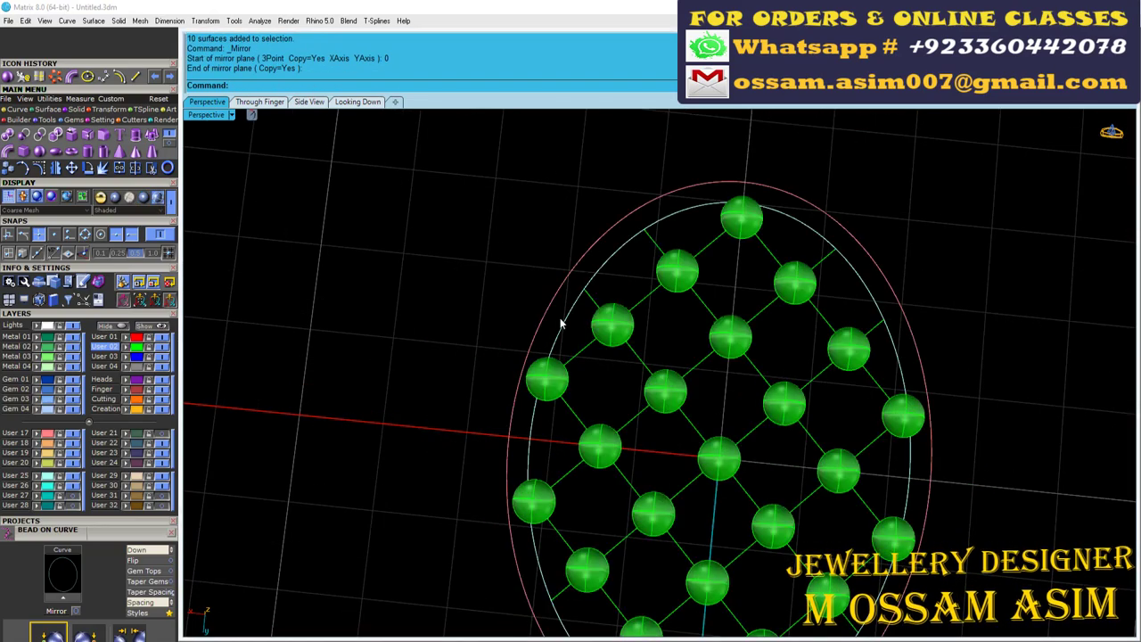
Inspect the filled sphere lattice from the through-finger and perspective views.
right_drag(559, 317, 573, 374)
scroll(458, 305, up, 3)
right_drag(458, 305, 500, 222)
click(259, 102)
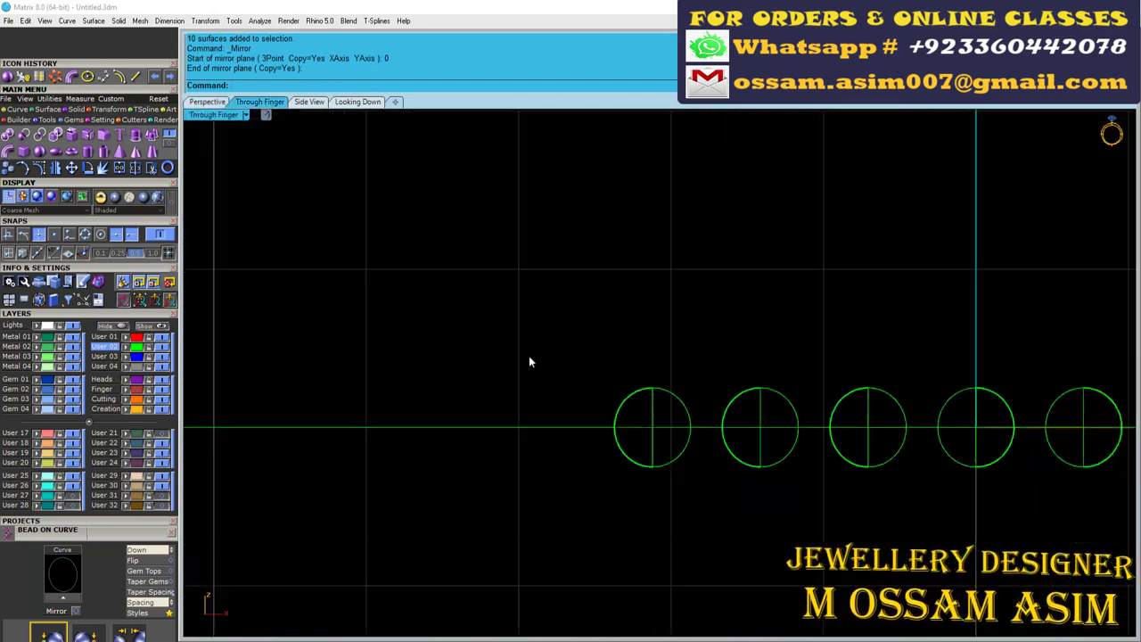
scroll(529, 362, down, 3)
drag(522, 311, 769, 342)
scroll(568, 337, up, 3)
click(207, 102)
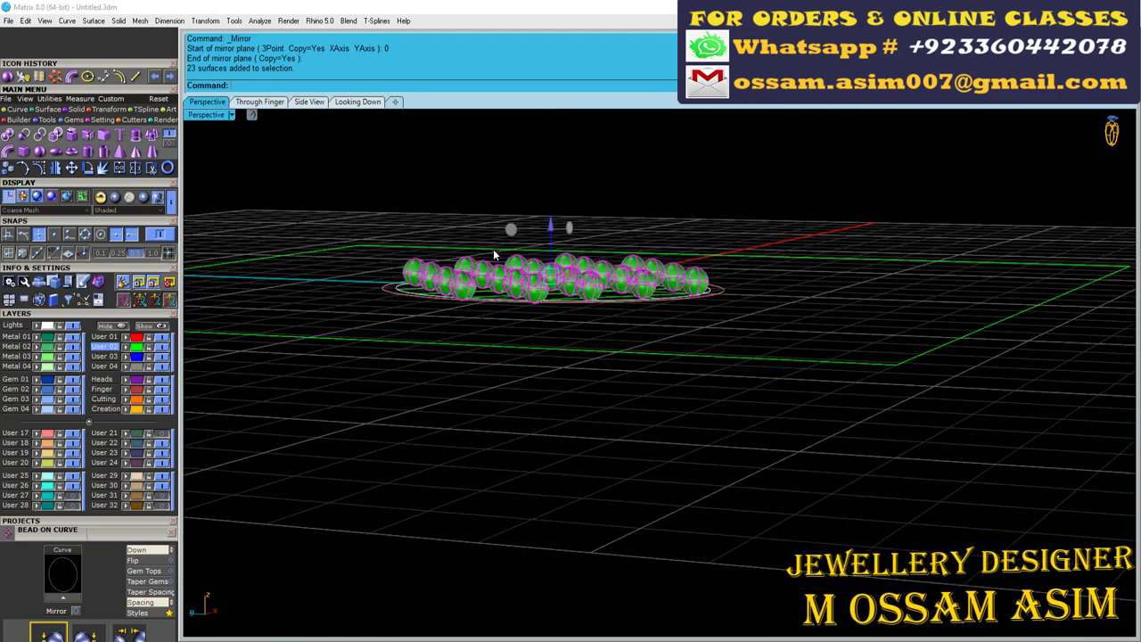
right_drag(499, 268, 517, 337)
scroll(517, 337, up, 3)
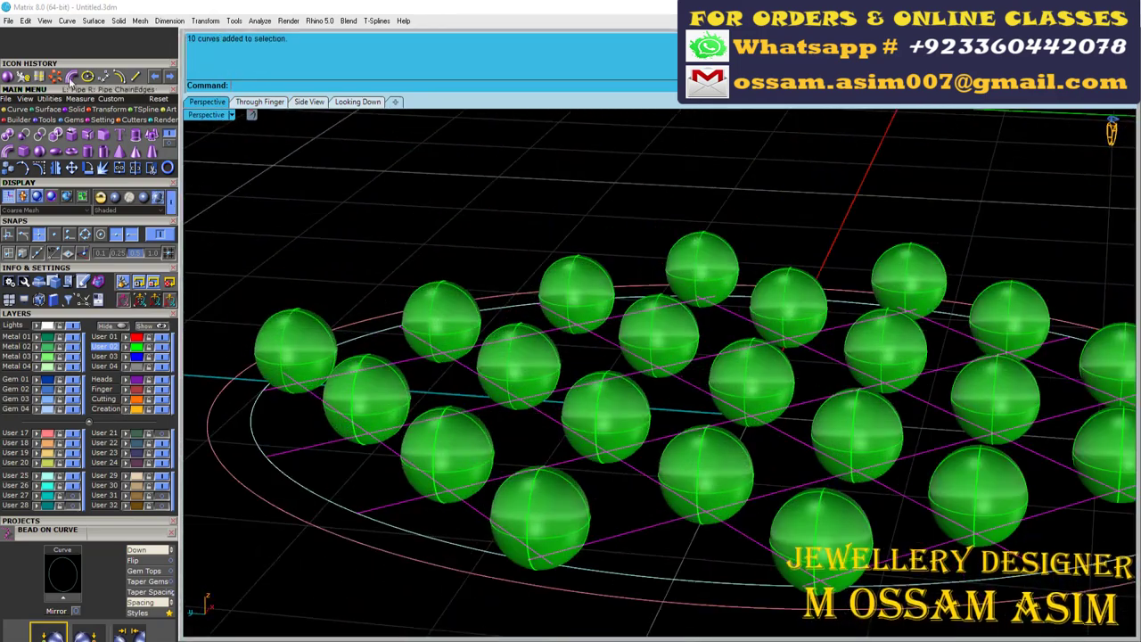
Pipe the lattice lines with a diameter of 3.
text(3)
key(Return)
right_drag(428, 370, 463, 475)
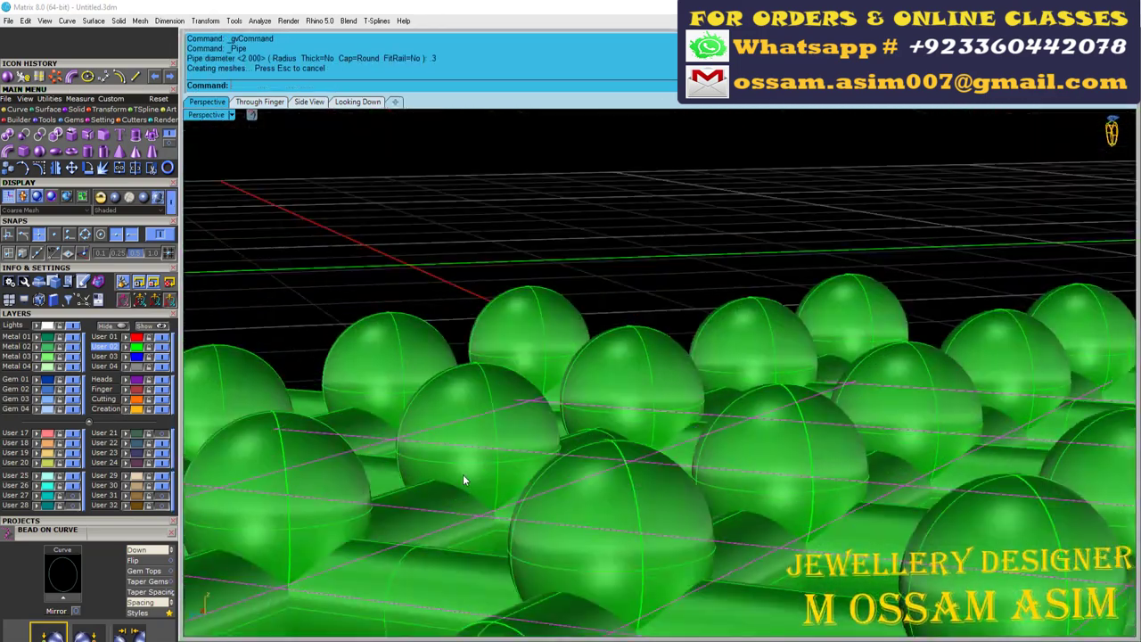
scroll(462, 474, up, 3)
scroll(403, 451, down, 3)
scroll(831, 295, down, 5)
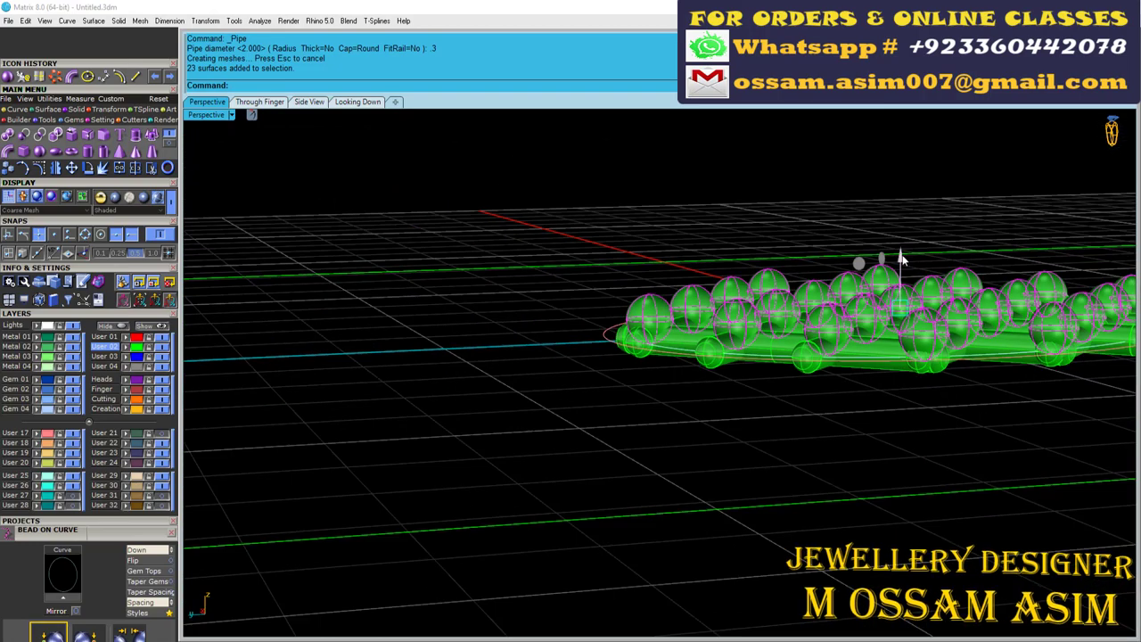
scroll(891, 251, up, 3)
right_drag(892, 252, 438, 399)
Delete the leftover lattice curves.
click(466, 341)
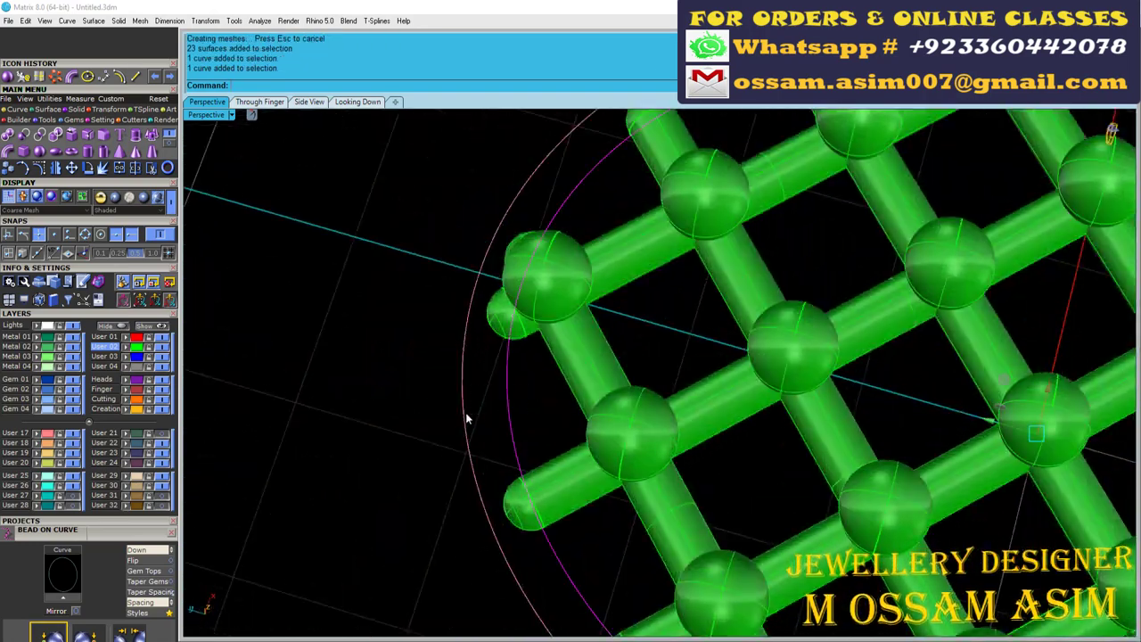
scroll(565, 288, up, 2)
scroll(580, 326, down, 3)
key(Delete)
scroll(580, 326, down, 2)
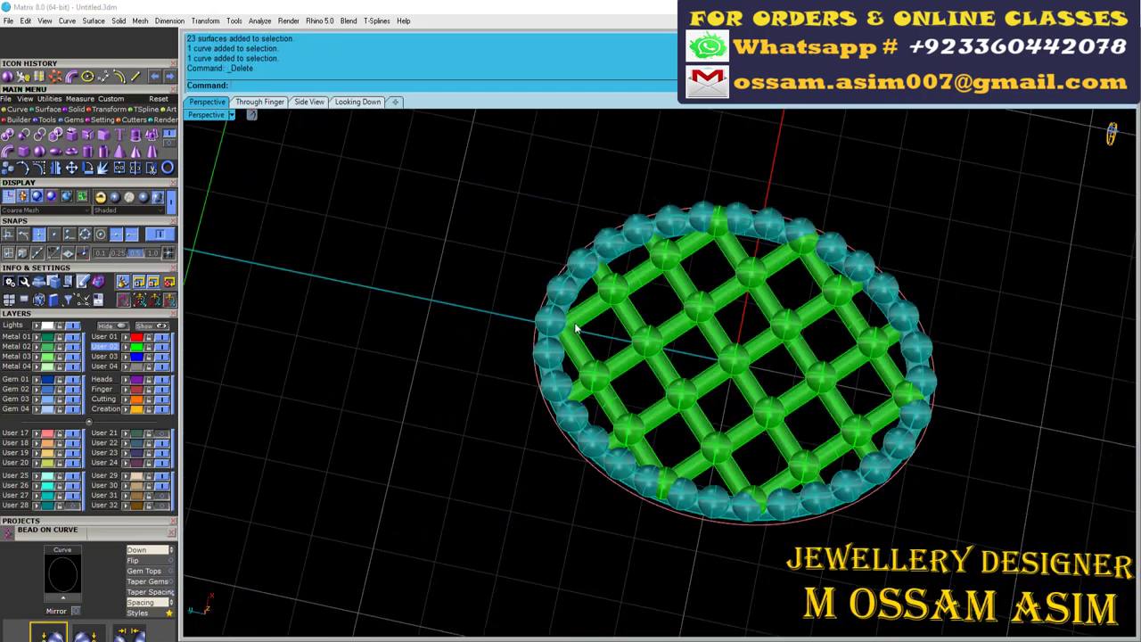
scroll(660, 185, up, 3)
scroll(724, 573, up, 2)
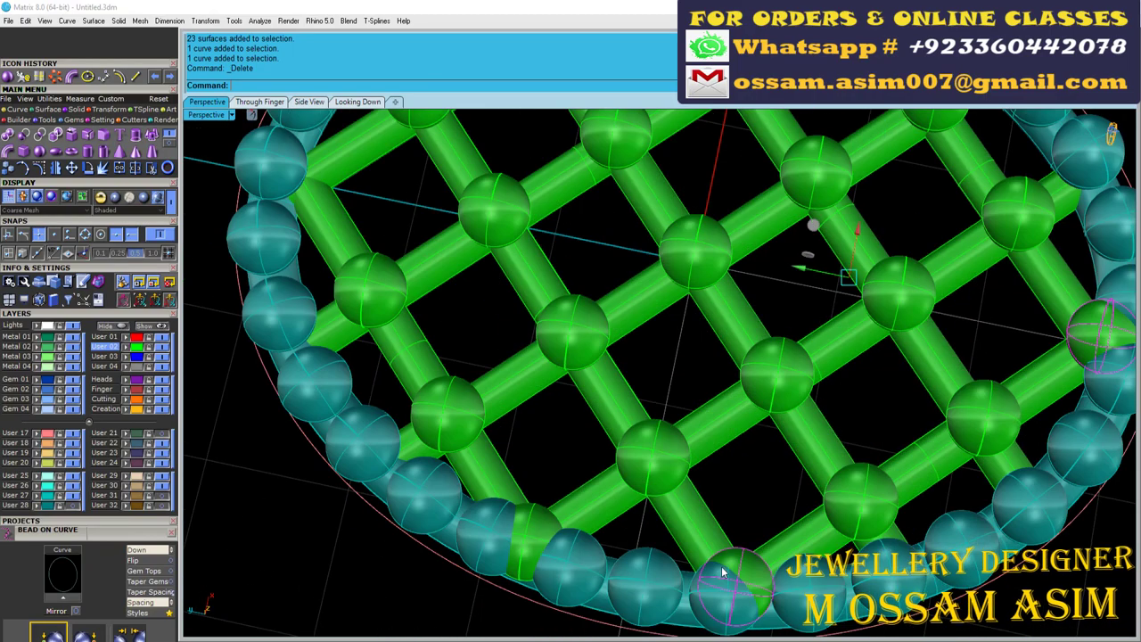
key(Delete)
right_drag(538, 522, 491, 178)
scroll(491, 177, up, 2)
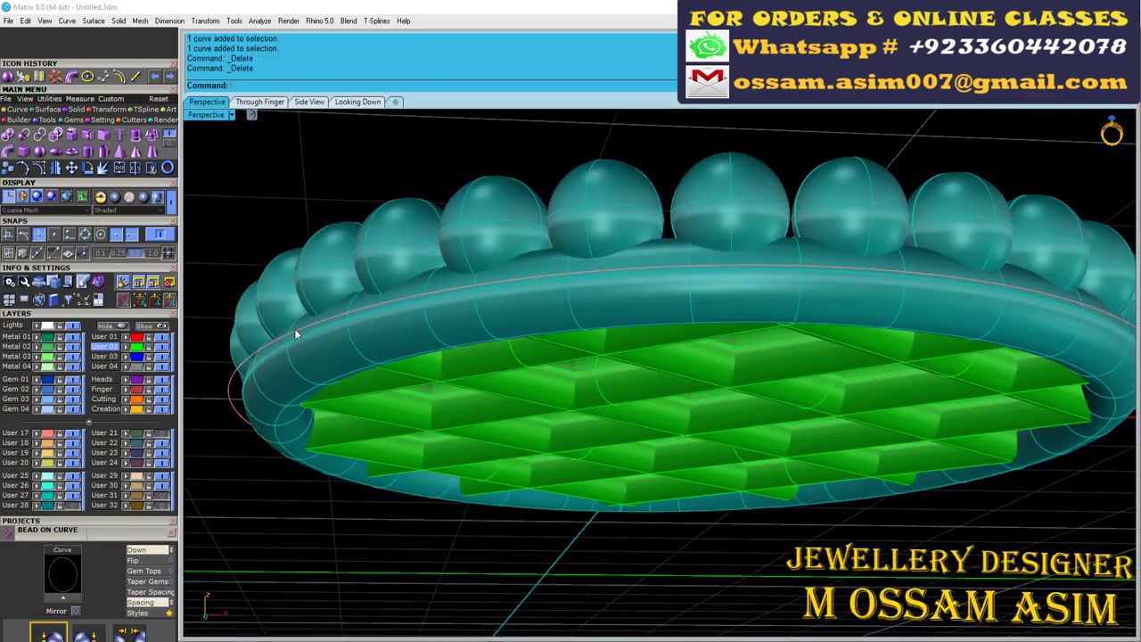
Save a copy as Little Parts_44.3dm and group all model parts together.
click(294, 328)
scroll(290, 288, up, 2)
click(688, 331)
right_drag(688, 331, 397, 311)
scroll(692, 318, down, 2)
scroll(648, 324, down, 2)
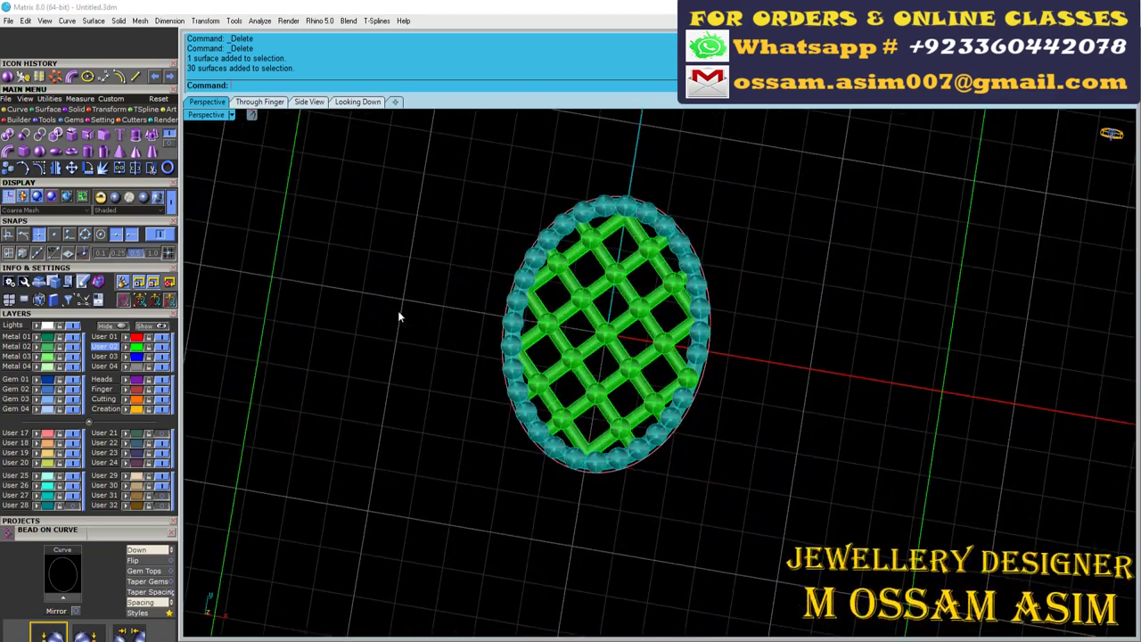
key(ctrl+s)
right_drag(740, 337, 626, 392)
key(ctrl+a)
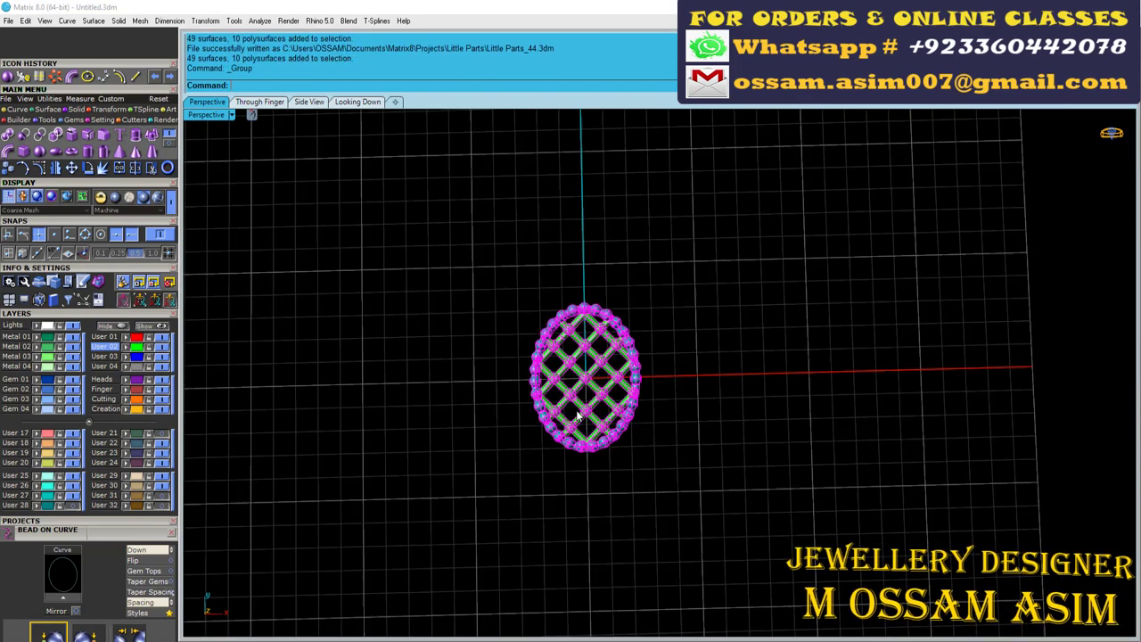
Move the lattice petal up above the flower outline.
scroll(484, 294, down, 3)
right_drag(478, 328, 408, 312)
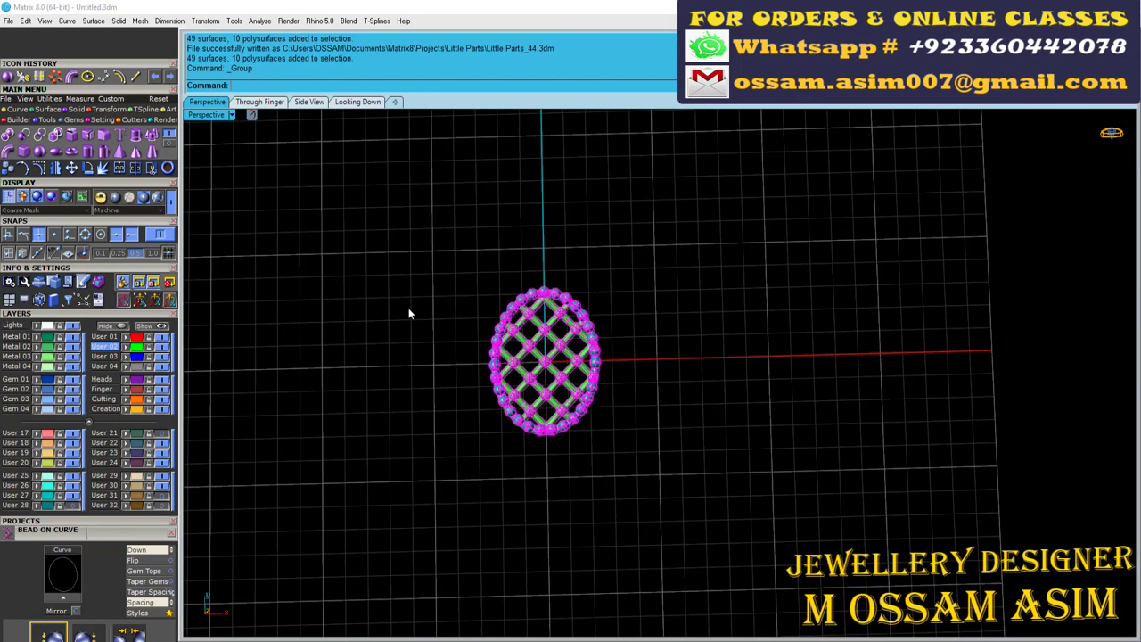
drag(567, 306, 570, 178)
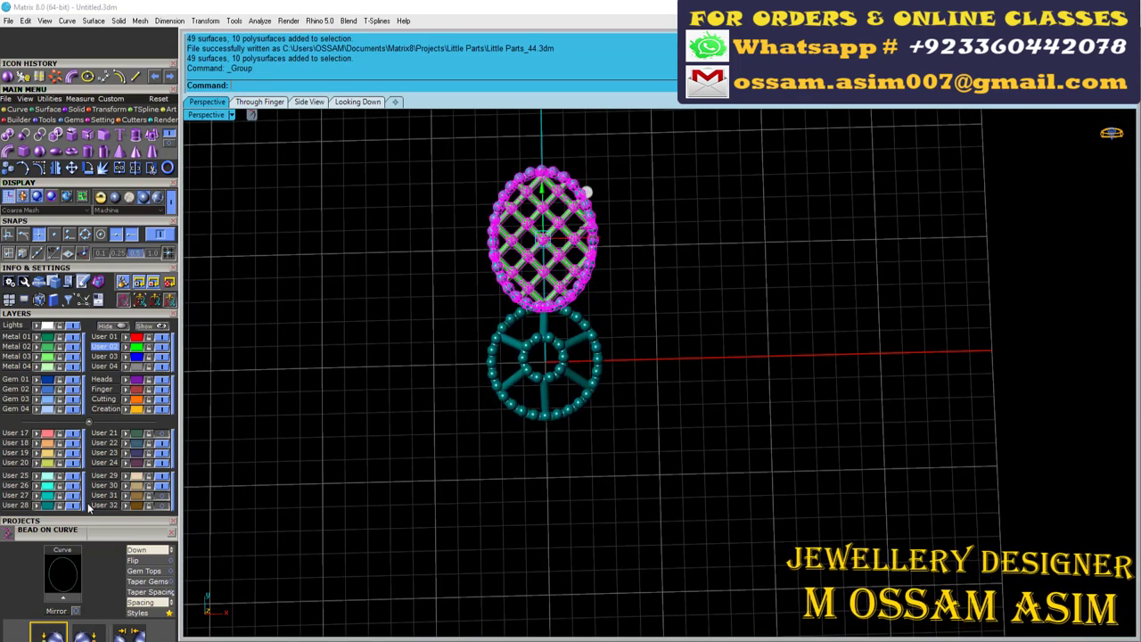
mouse_move(570, 178)
right_down()
mouse_move(839, 265)
mouse_move(802, 413)
right_up()
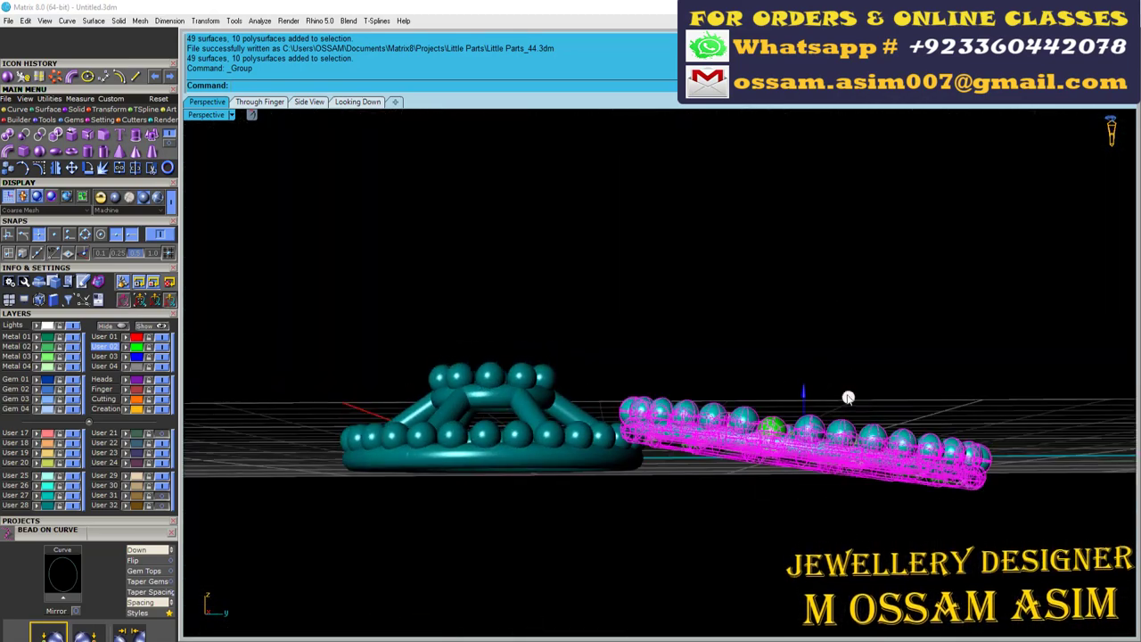
drag(802, 413, 876, 450)
mouse_move(830, 431)
right_down()
mouse_move(732, 347)
mouse_move(624, 356)
right_up()
Polar-array the lattice petal six times around the origin.
click(94, 109)
click(134, 133)
text(0)
key(Return)
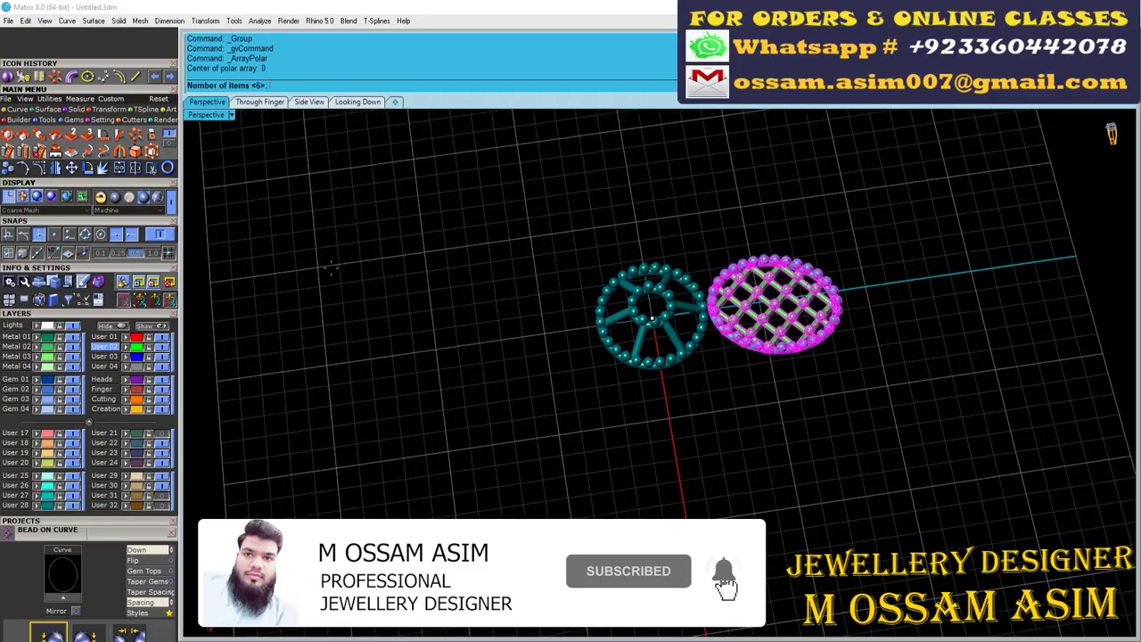
text(6)
key(Return)
key(Return)
key(Return)
mouse_move(629, 352)
right_down()
mouse_move(677, 268)
mouse_move(731, 419)
mouse_move(721, 172)
right_up()
Raise the whole flower 1.8 units and show it shaded in perspective.
key(ctrl+a)
click(260, 102)
click(268, 103)
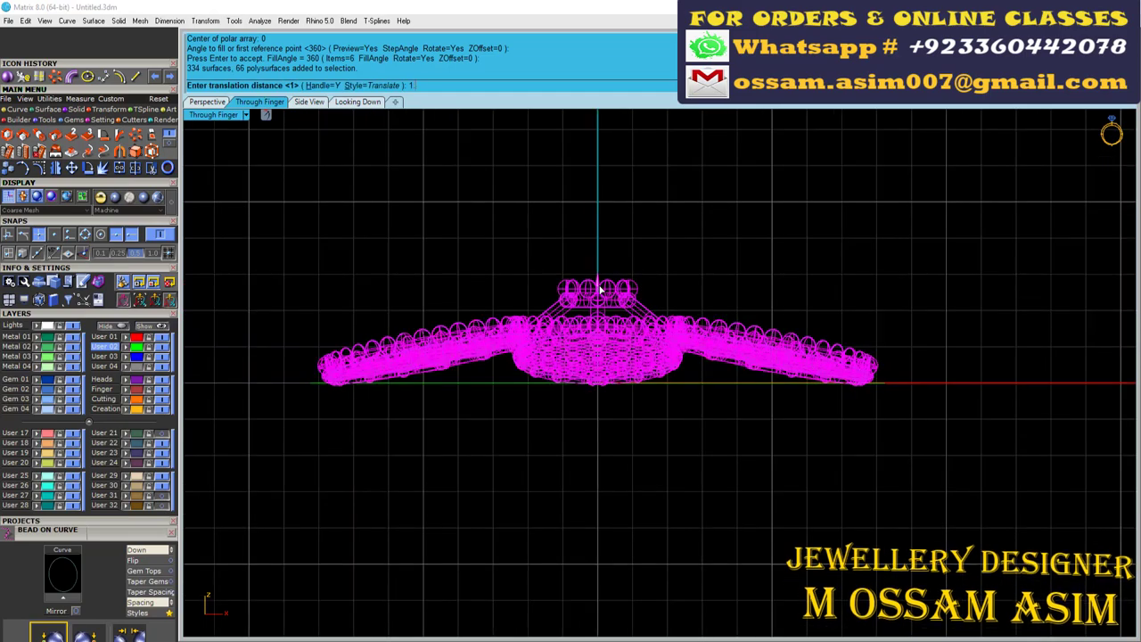
text(.8)
key(Return)
click(206, 102)
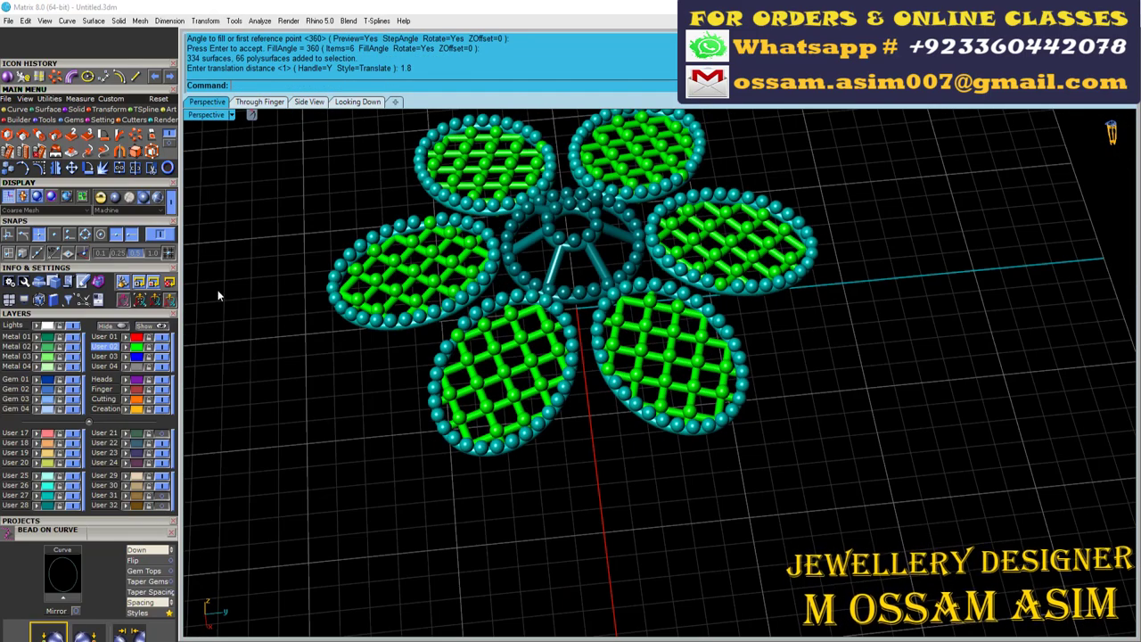
click(143, 197)
Extract an isocurve from the petal rim and project it onto the ground CPlane.
click(27, 111)
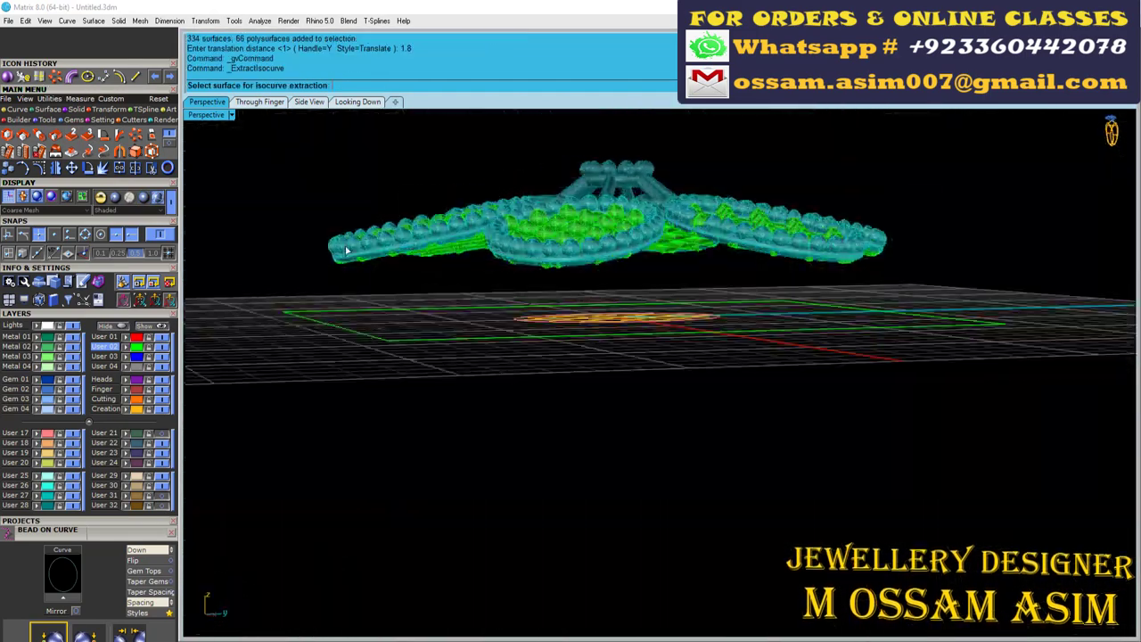
scroll(361, 230, up, 5)
scroll(341, 349, down, 5)
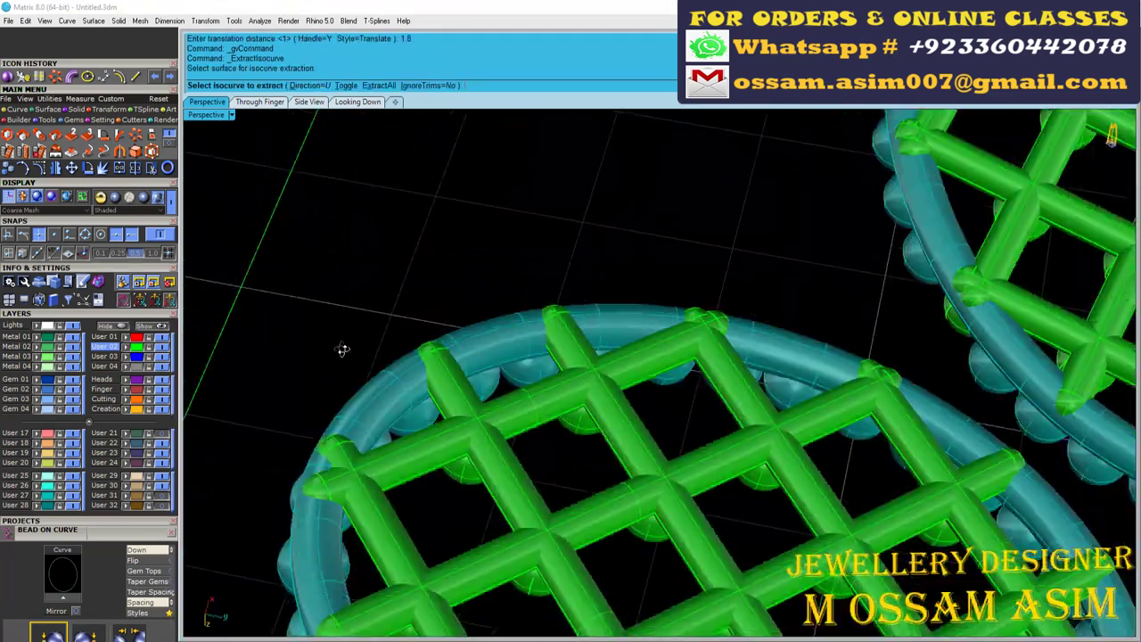
scroll(433, 469, up, 6)
click(437, 472)
scroll(477, 403, down, 3)
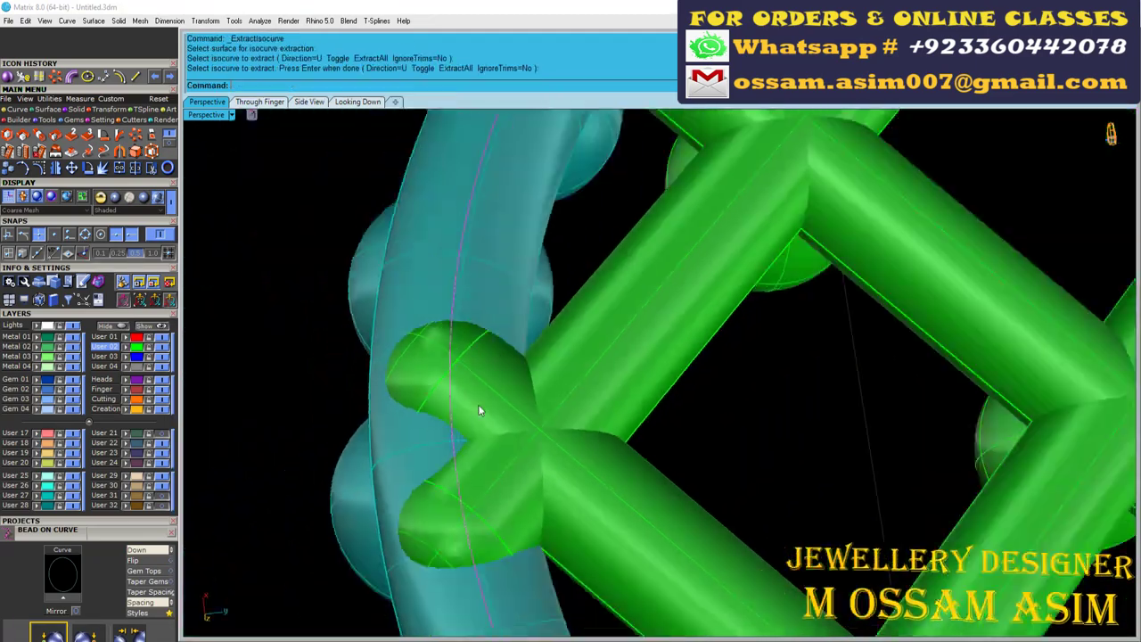
scroll(478, 404, down, 4)
key(Return)
Hide all the solids so only the curves remain visible.
right_drag(527, 389, 867, 488)
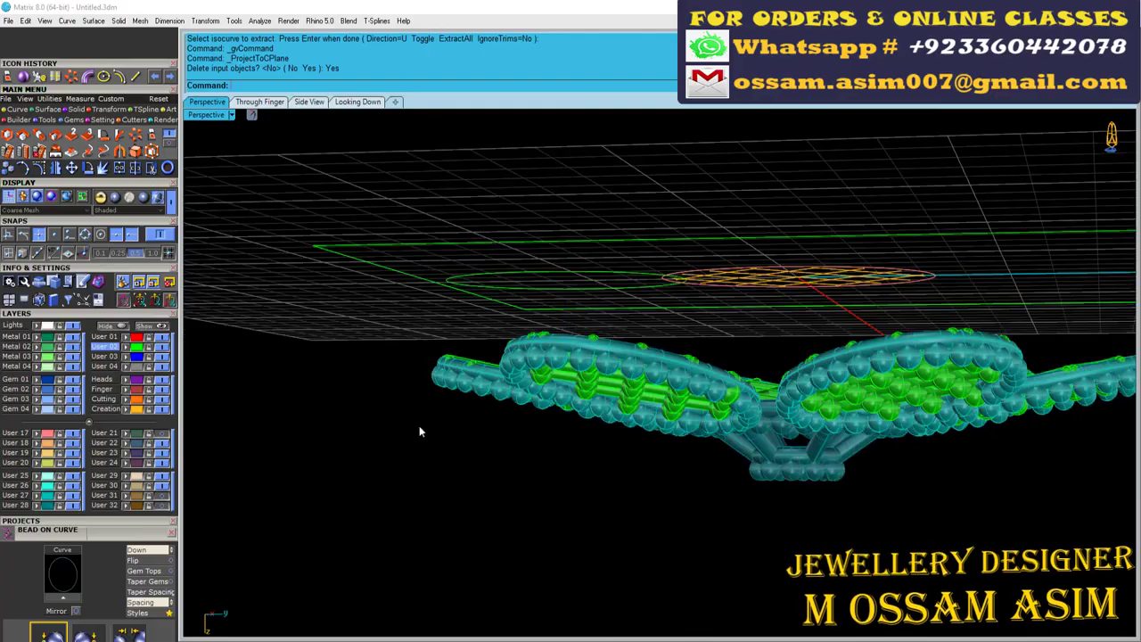
key(ctrl+a)
key(ctrl+h)
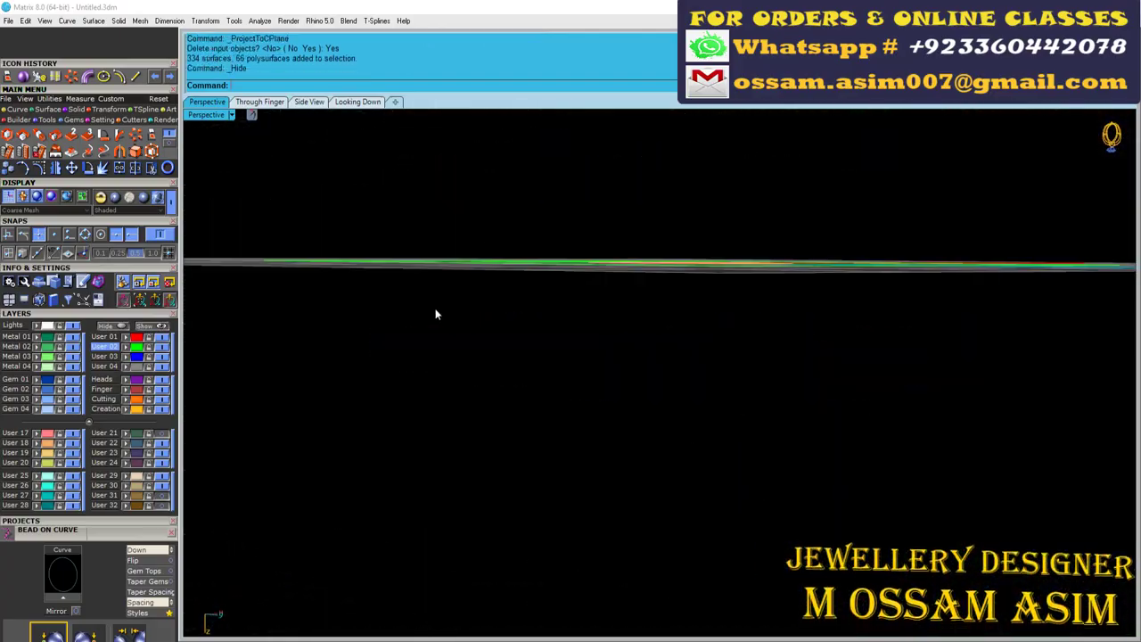
right_drag(433, 311, 519, 314)
key(Delete)
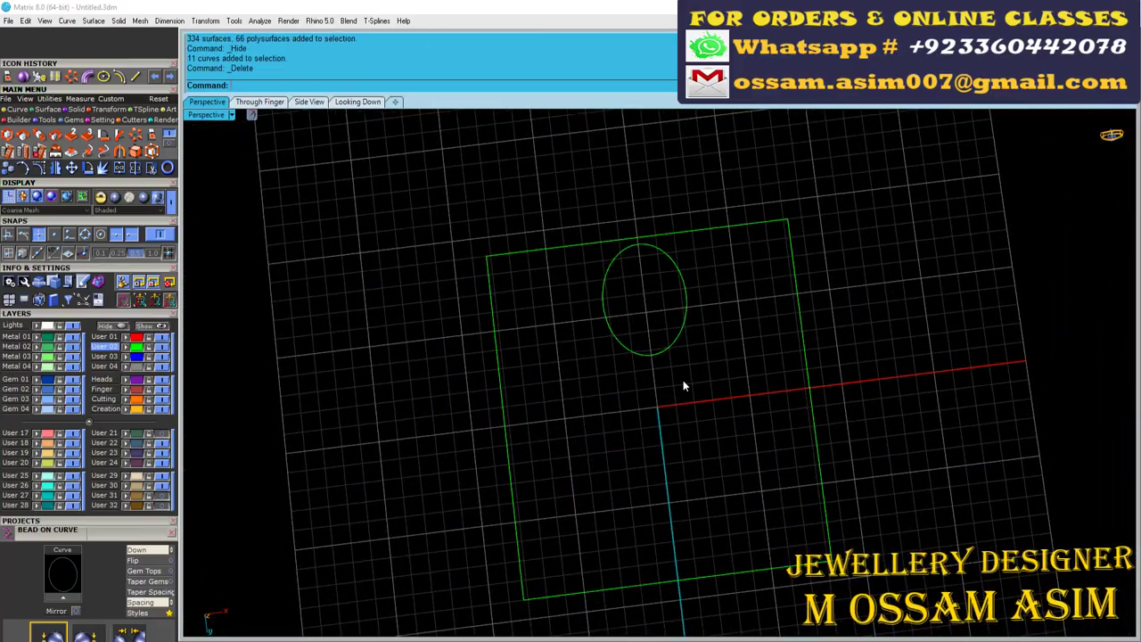
key(ctrl+z)
Polar-array the petal ellipse into six copies around the origin.
right_drag(407, 492, 545, 397)
click(545, 396)
scroll(545, 397, up, 2)
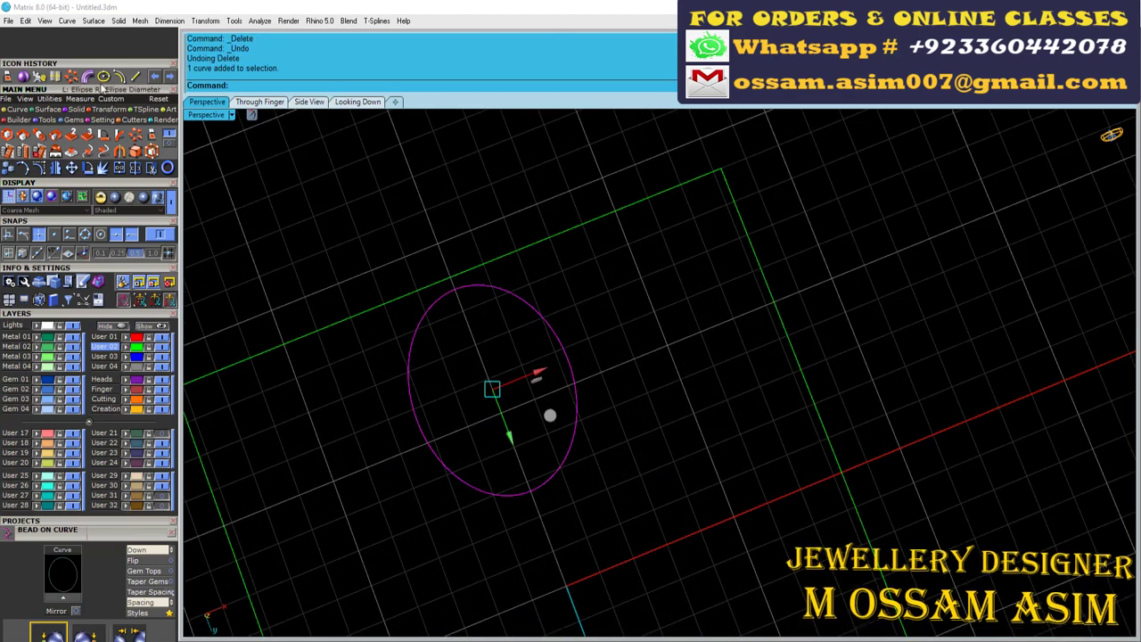
click(419, 256)
key(Return)
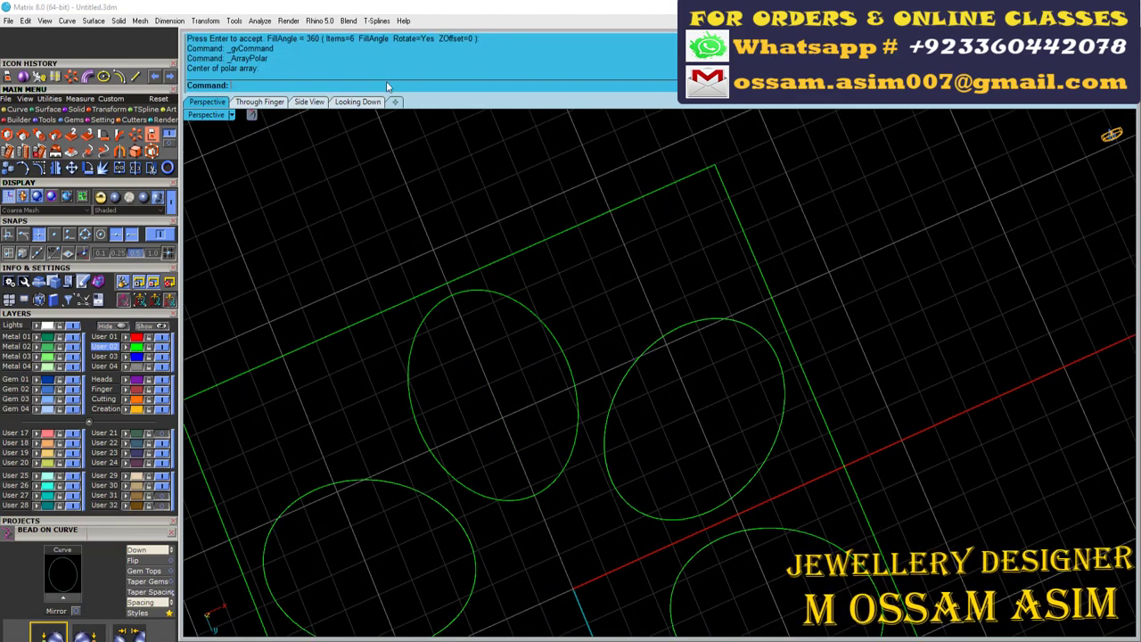
In top view, draw a circle centred at 0 that overlaps the six petals.
click(357, 102)
click(17, 109)
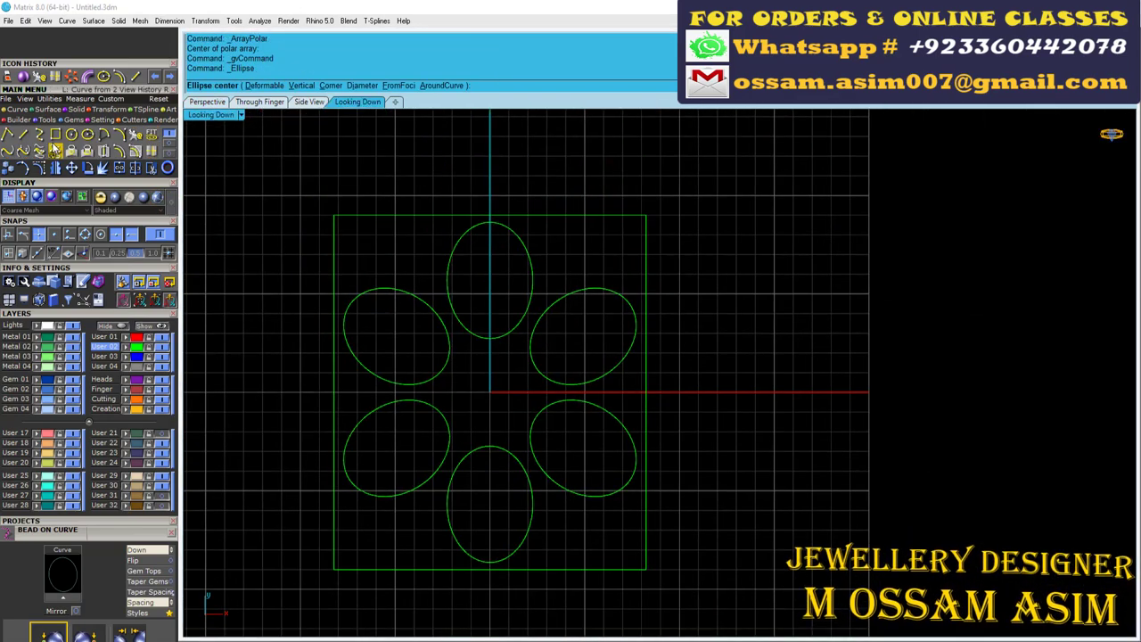
click(71, 134)
text(0)
key(Return)
scroll(481, 267, up, 3)
scroll(488, 331, up, 2)
scroll(535, 364, down, 3)
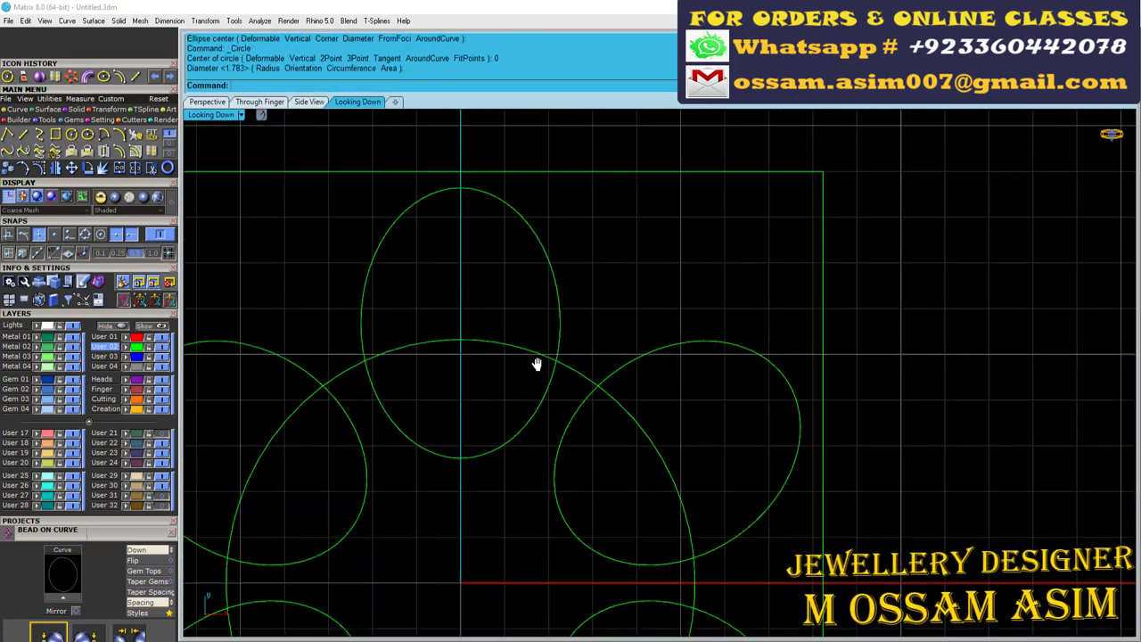
scroll(520, 331, down, 2)
click(519, 331)
Trim the ellipse parts inside the circle and join the curves into one outline.
click(153, 167)
scroll(543, 401, down, 2)
drag(490, 437, 573, 432)
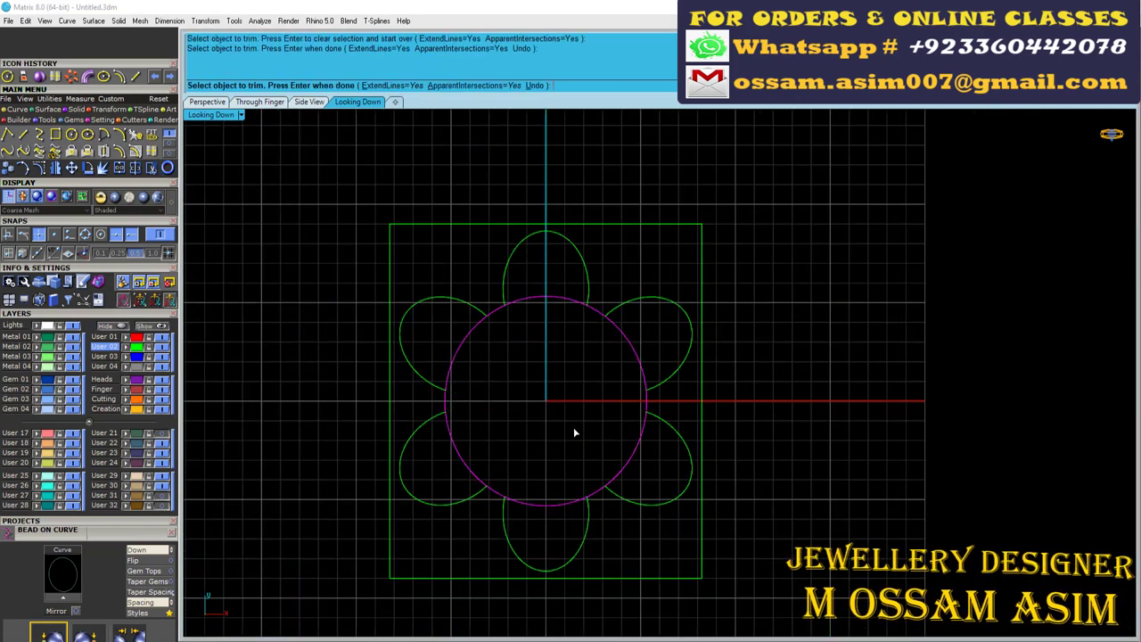
drag(349, 199, 834, 592)
scroll(581, 227, up, 3)
scroll(559, 507, up, 2)
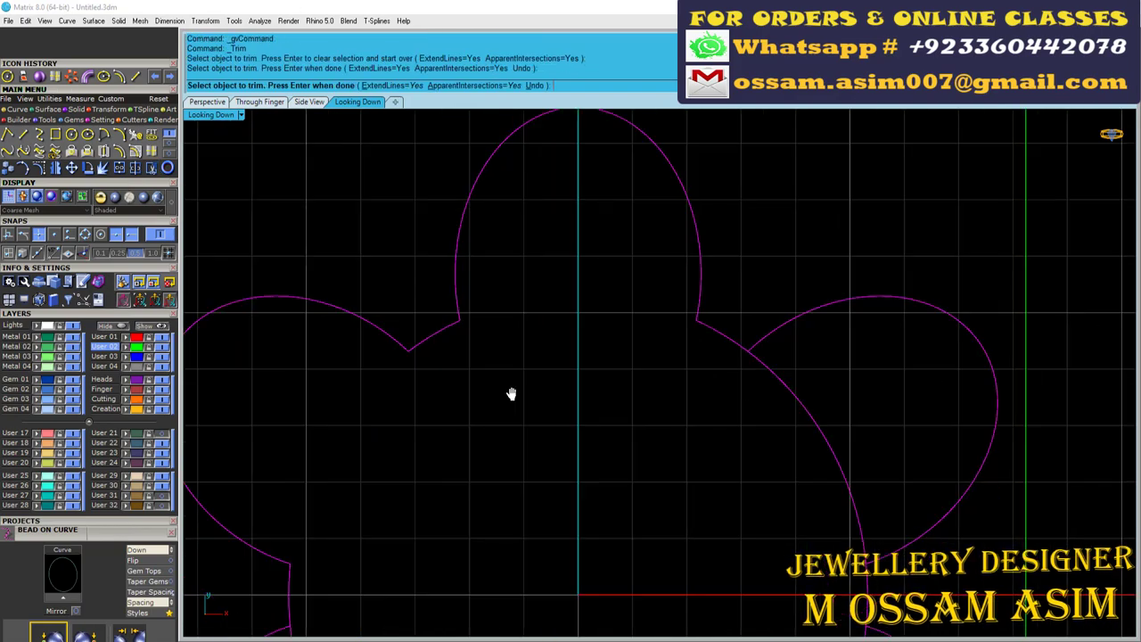
scroll(512, 394, down, 4)
scroll(523, 502, up, 3)
scroll(642, 377, down, 4)
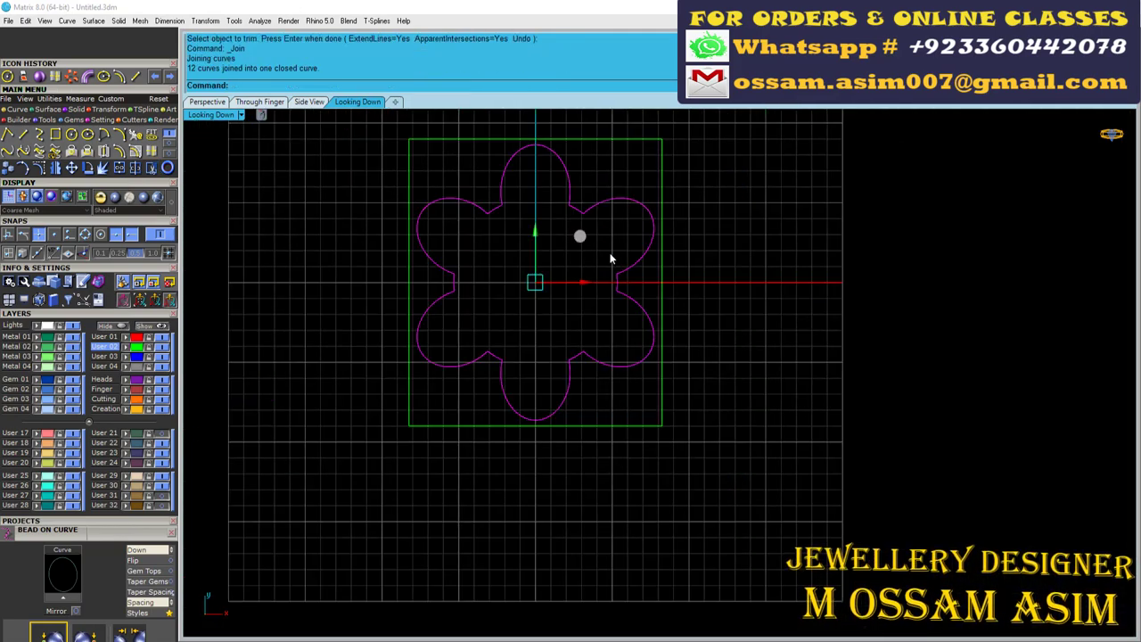
scroll(610, 258, up, 3)
click(207, 100)
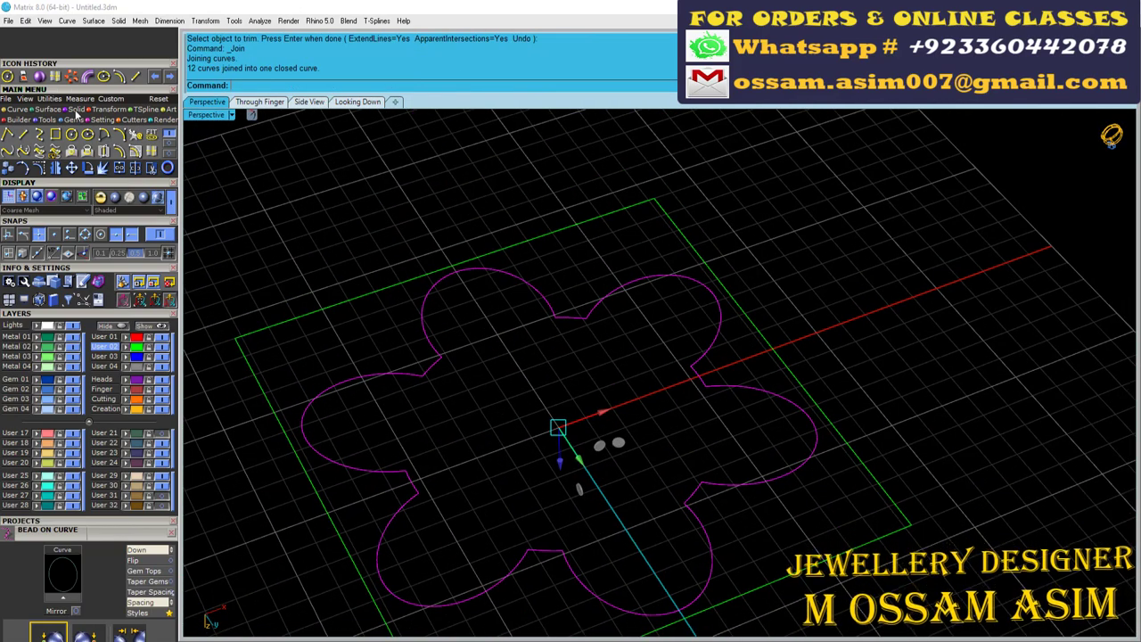
Explode the flower outline and rejoin everything except one petal arc.
click(76, 110)
key(Return)
scroll(476, 365, up, 3)
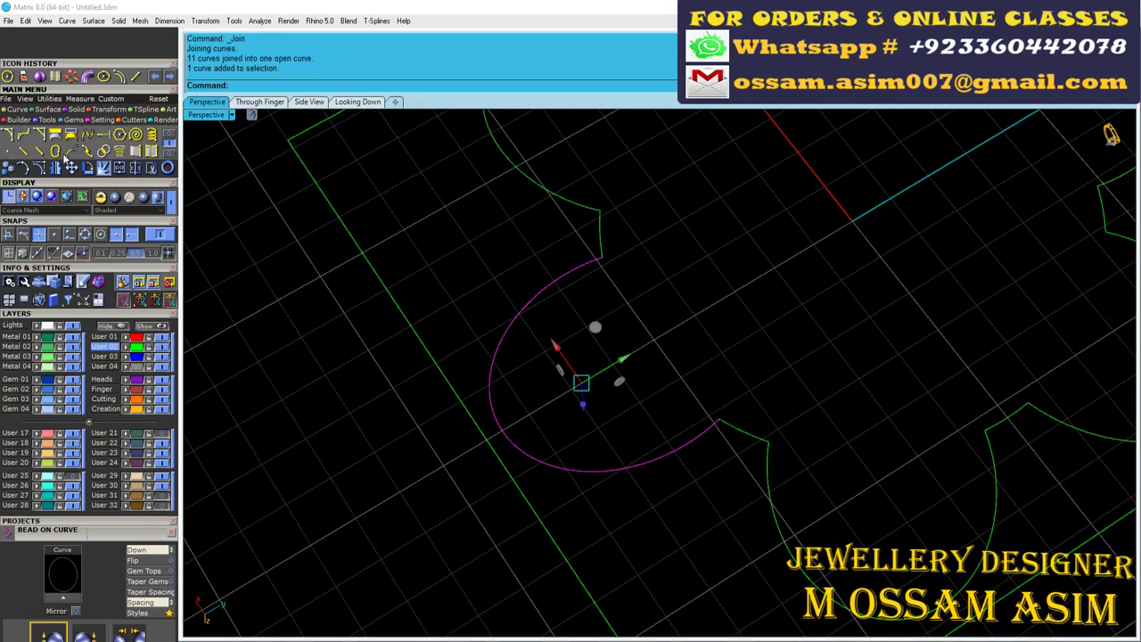
Divide the separated petal arc into 4 equal segments with points.
click(64, 154)
mouse_move(642, 390)
right_down()
mouse_move(596, 348)
mouse_move(764, 459)
right_up()
text(4)
key(Return)
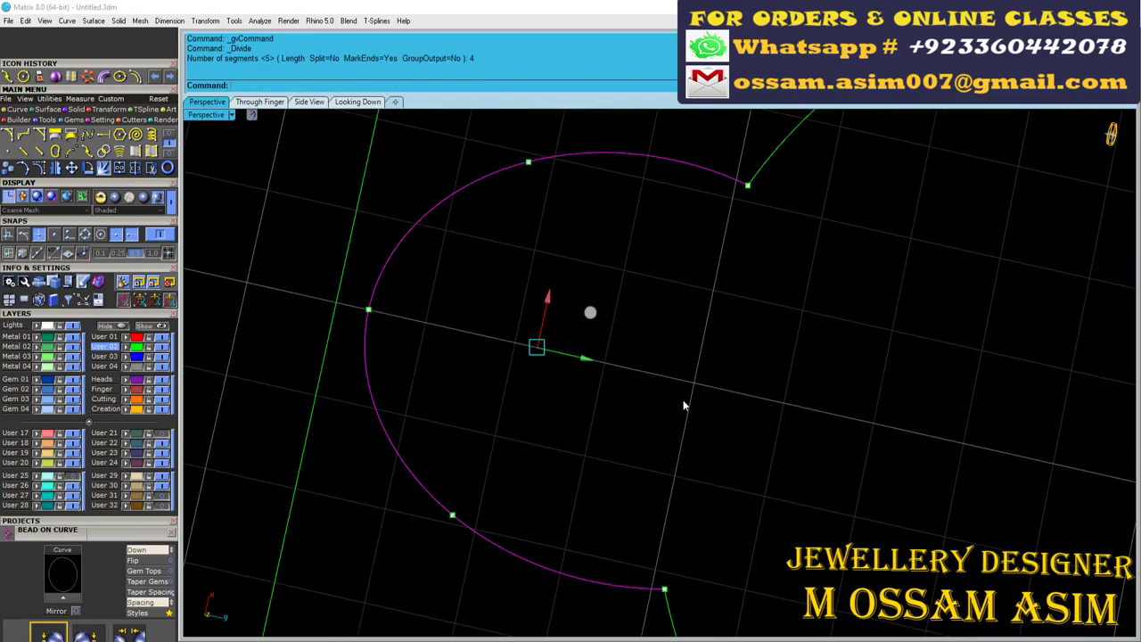
key(Escape)
scroll(751, 365, up, 3)
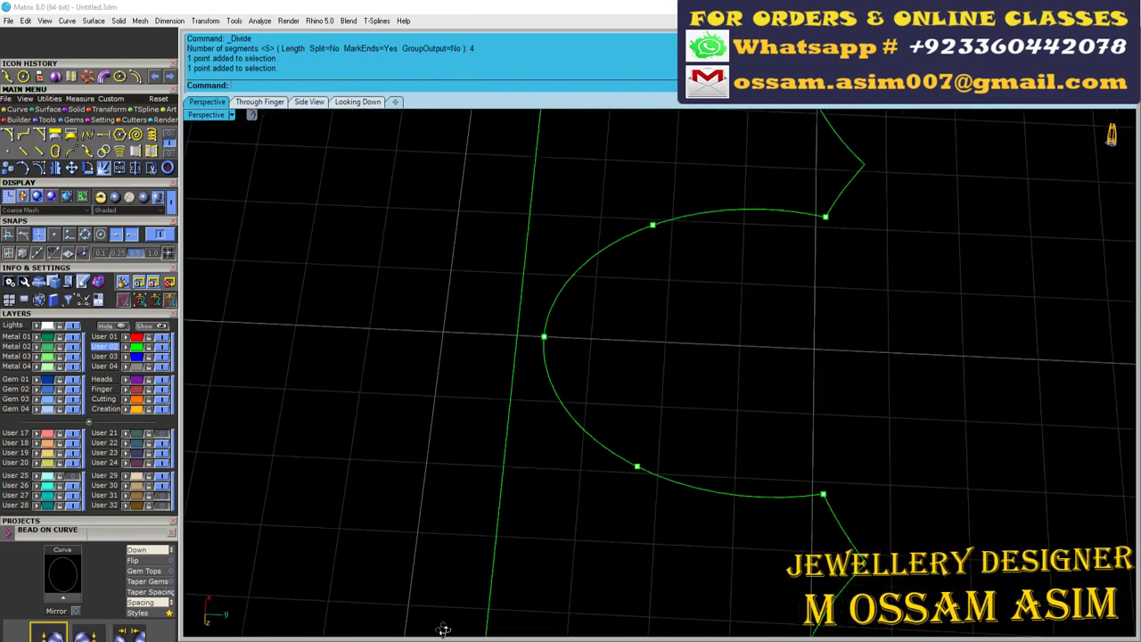
right_drag(752, 364, 580, 344)
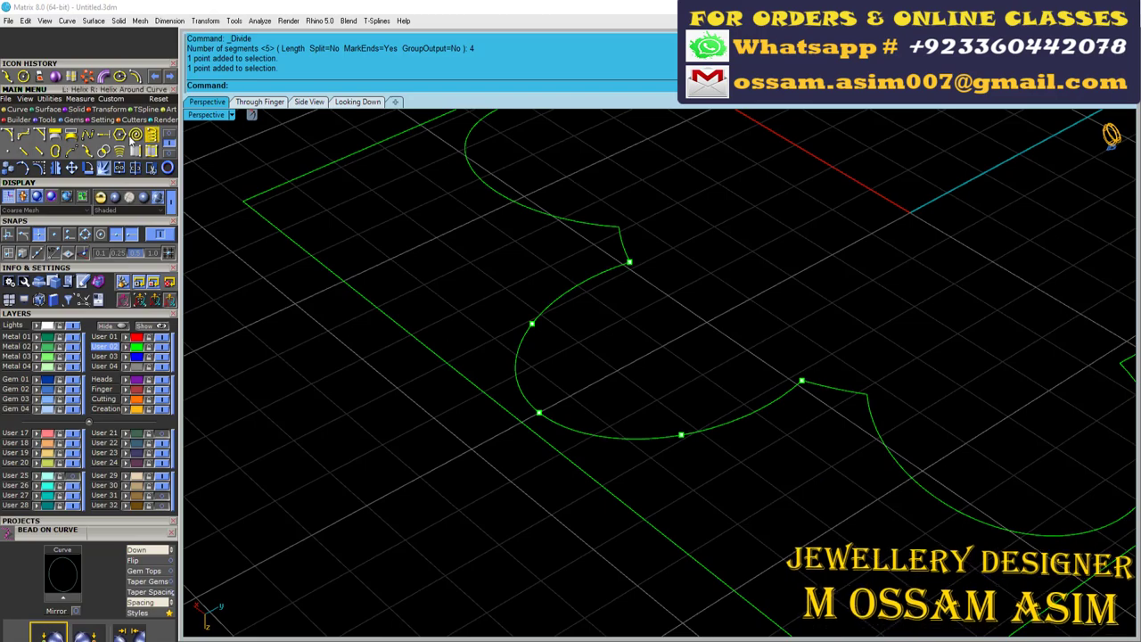
Draw a straight post line under the petal rim and copy it along the rim.
click(166, 137)
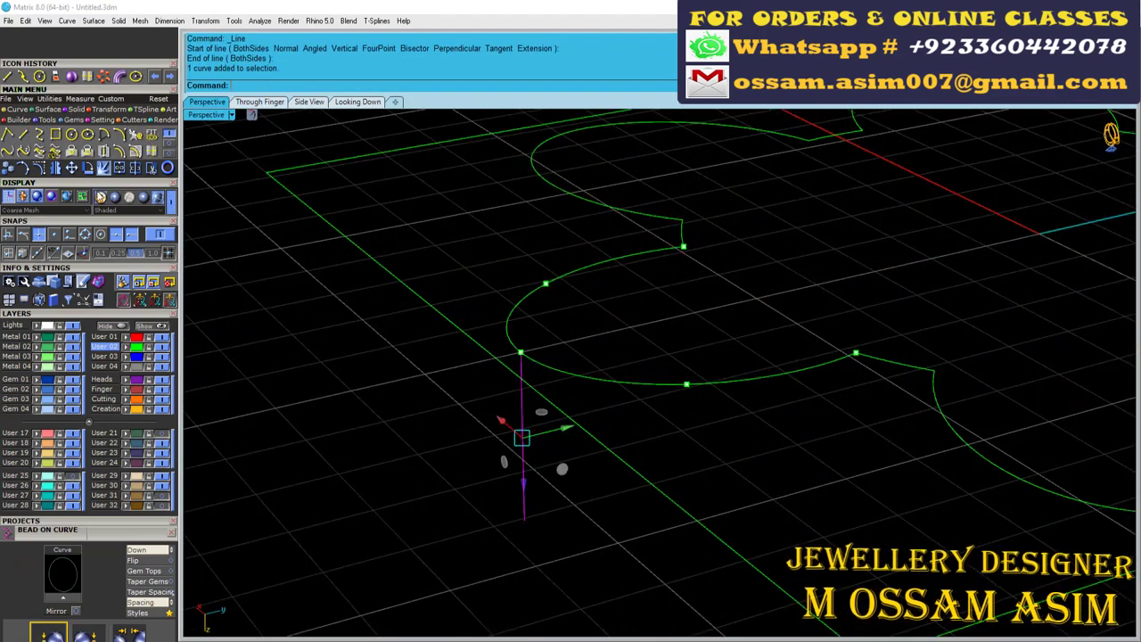
click(72, 168)
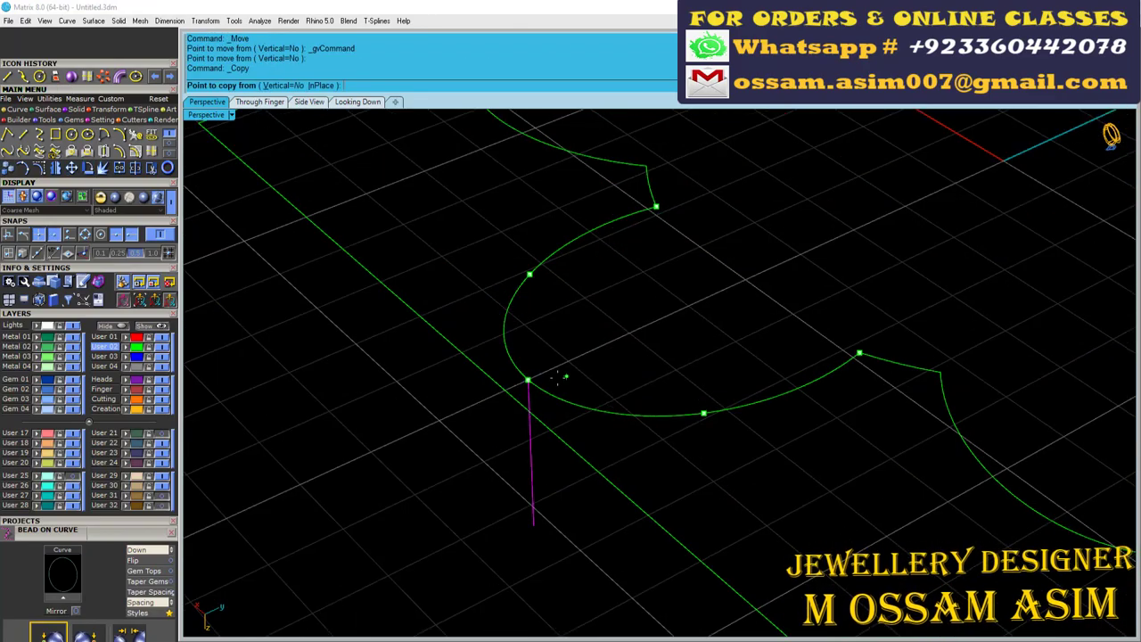
click(856, 427)
key(Return)
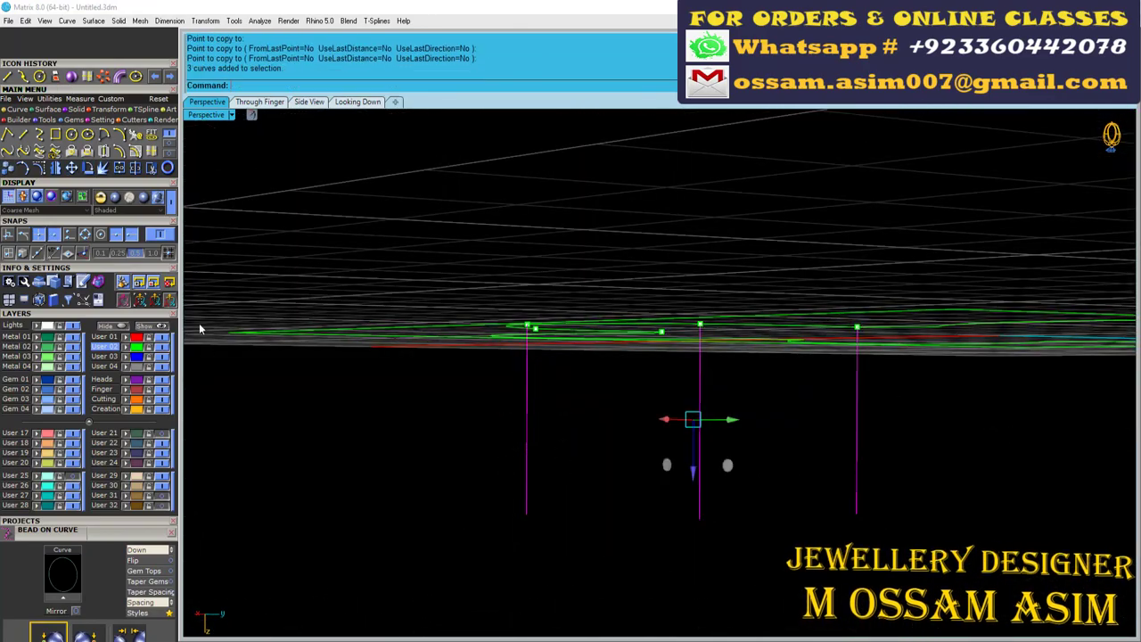
Unhide all objects and pipe the post lines into round tubes.
key(ctrl+alt+h)
scroll(770, 284, up, 5)
text(5)
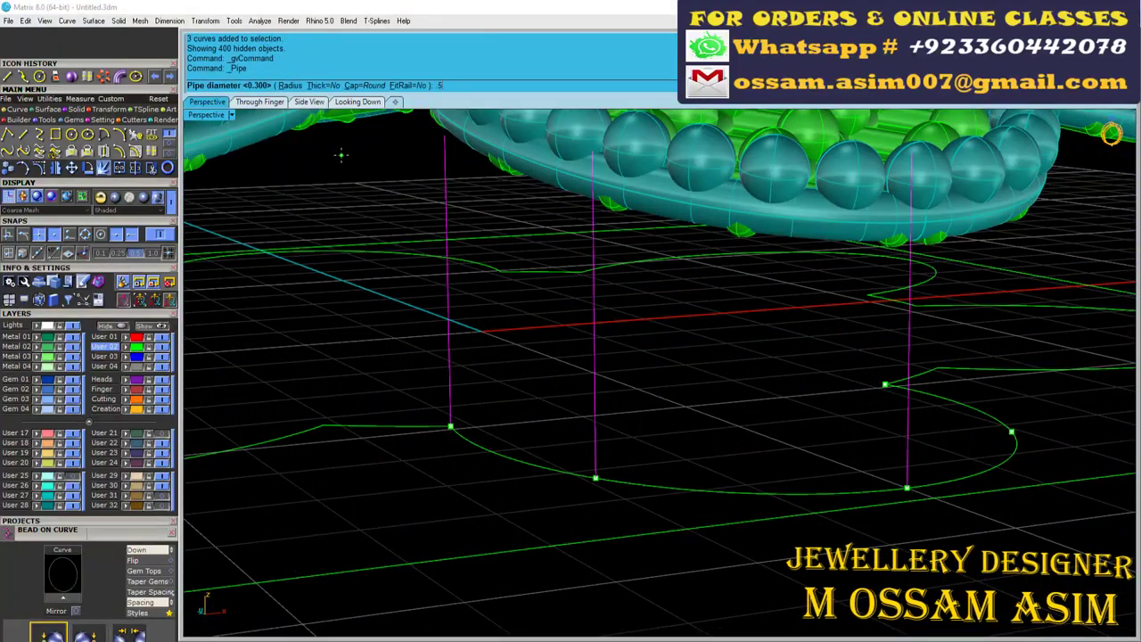
key(Return)
mouse_move(375, 234)
right_down()
mouse_move(563, 287)
mouse_move(600, 254)
mouse_move(581, 285)
right_up()
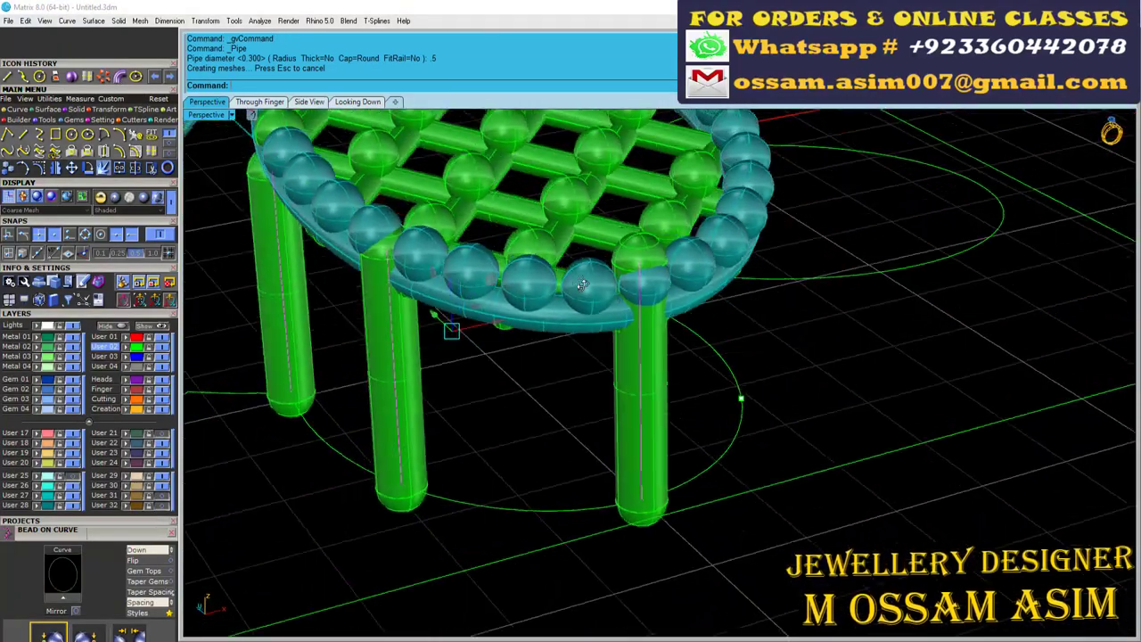
scroll(582, 285, up, 4)
scroll(695, 367, down, 5)
scroll(531, 343, up, 5)
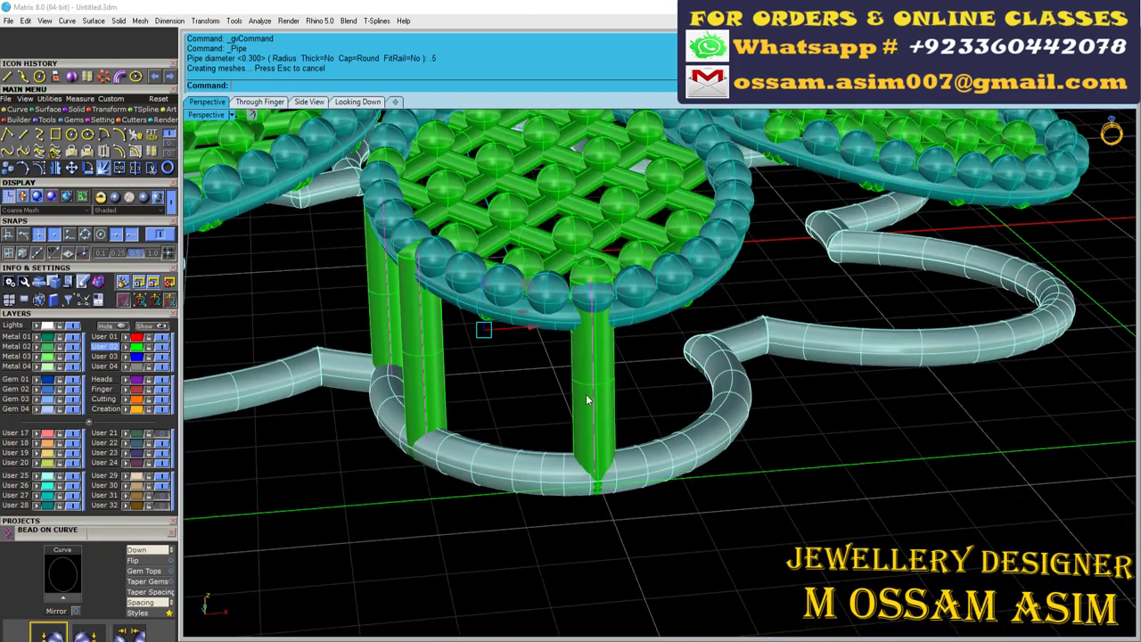
scroll(531, 343, up, 3)
Select the post tubes standing under the petal.
click(531, 343)
scroll(531, 343, down, 5)
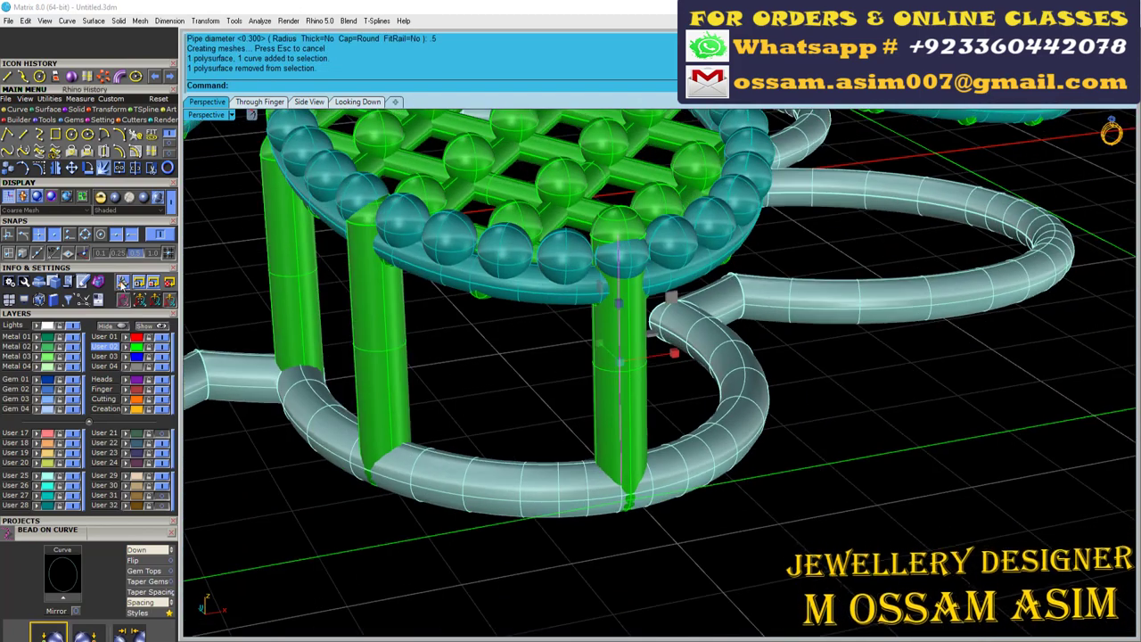
drag(622, 372, 618, 364)
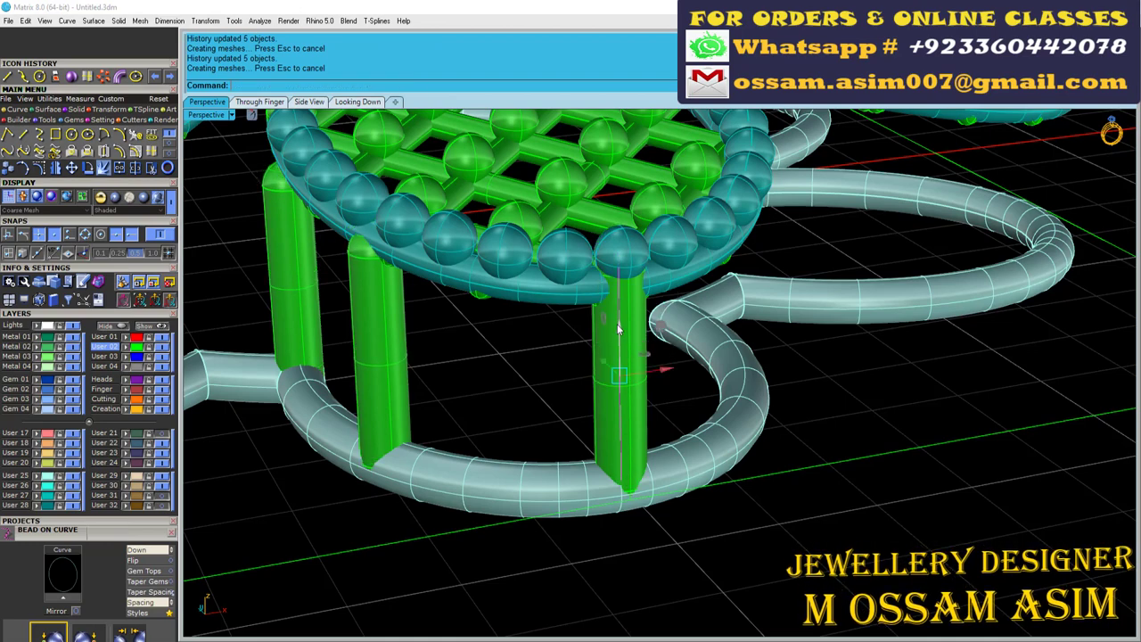
right_drag(616, 324, 541, 331)
click(541, 332)
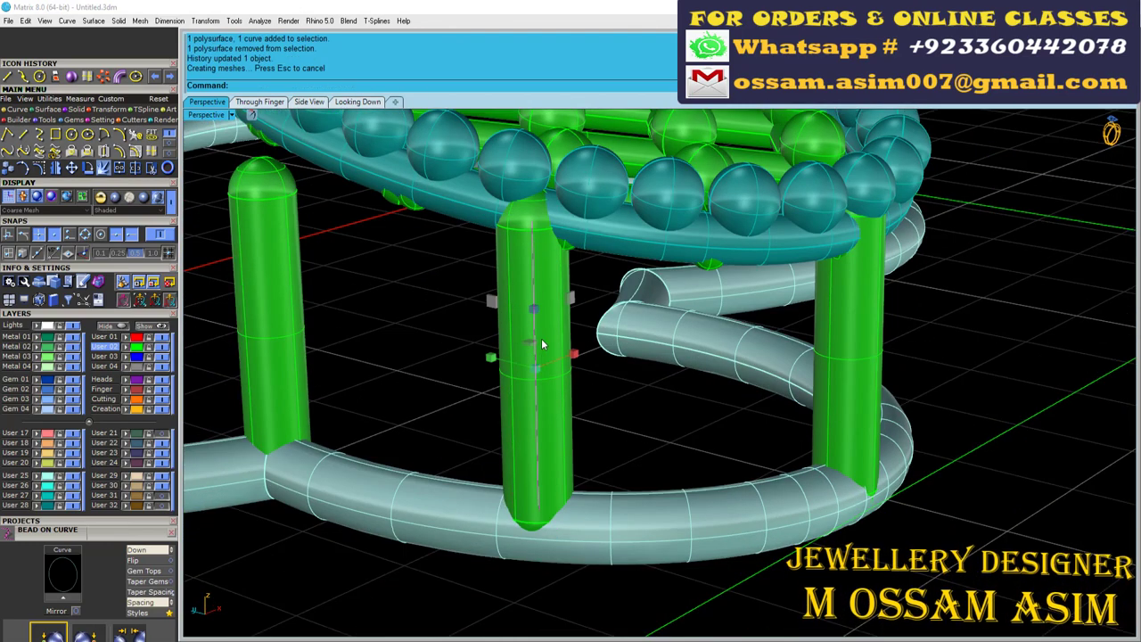
right_drag(485, 375, 376, 312)
click(376, 312)
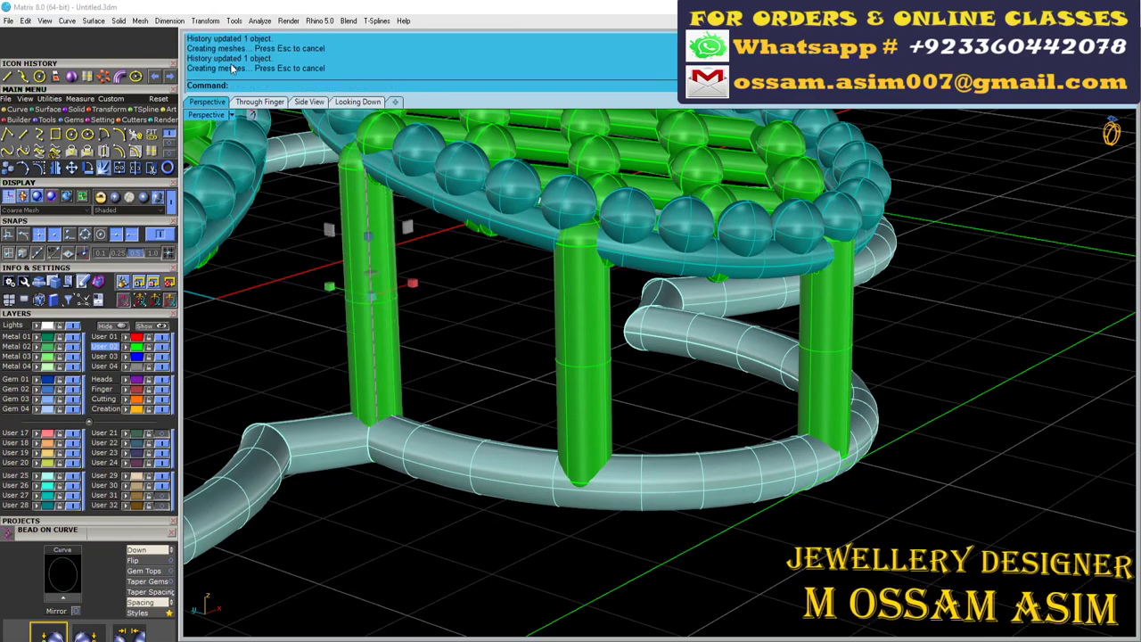
mouse_move(379, 294)
right_down()
mouse_move(342, 443)
mouse_move(320, 419)
mouse_move(375, 368)
mouse_move(534, 466)
right_up()
Mirror the selected posts across the petal and group them.
click(535, 466)
text(0)
key(Return)
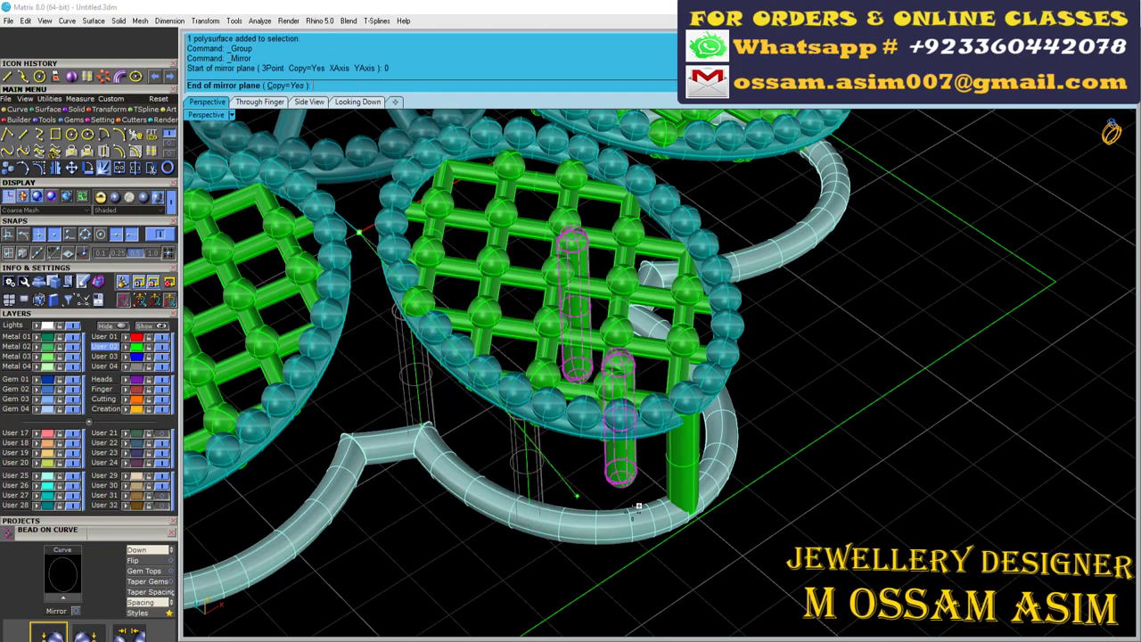
right_drag(499, 374, 645, 304)
click(644, 304)
click(400, 344)
key(ctrl+g)
Polar-array the grouped posts six times around the centre.
mouse_move(401, 344)
right_down()
mouse_move(467, 317)
mouse_move(363, 187)
right_up()
click(104, 79)
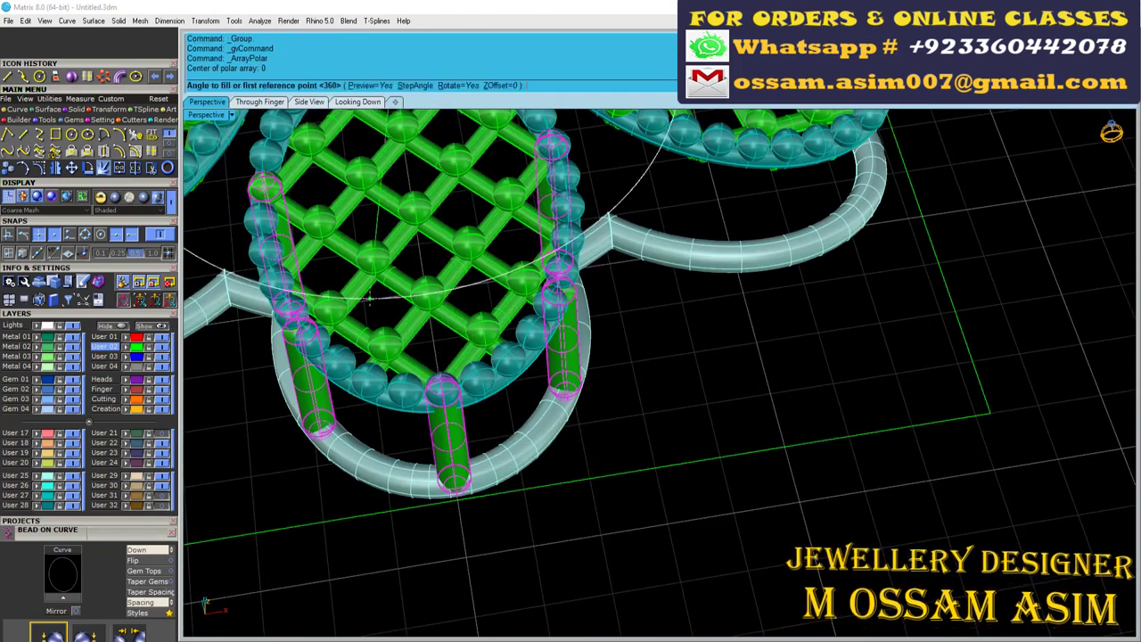
key(Return)
key(Return)
scroll(715, 404, up, 3)
scroll(565, 323, up, 3)
scroll(610, 326, up, 2)
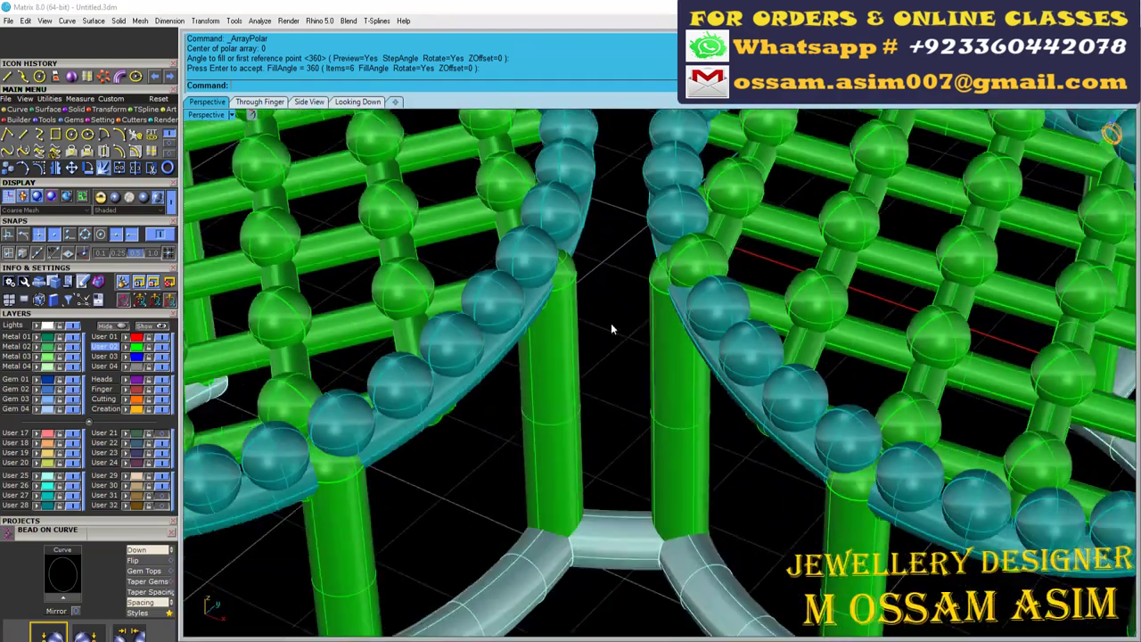
scroll(610, 330, down, 2)
scroll(605, 508, up, 5)
scroll(632, 371, up, 2)
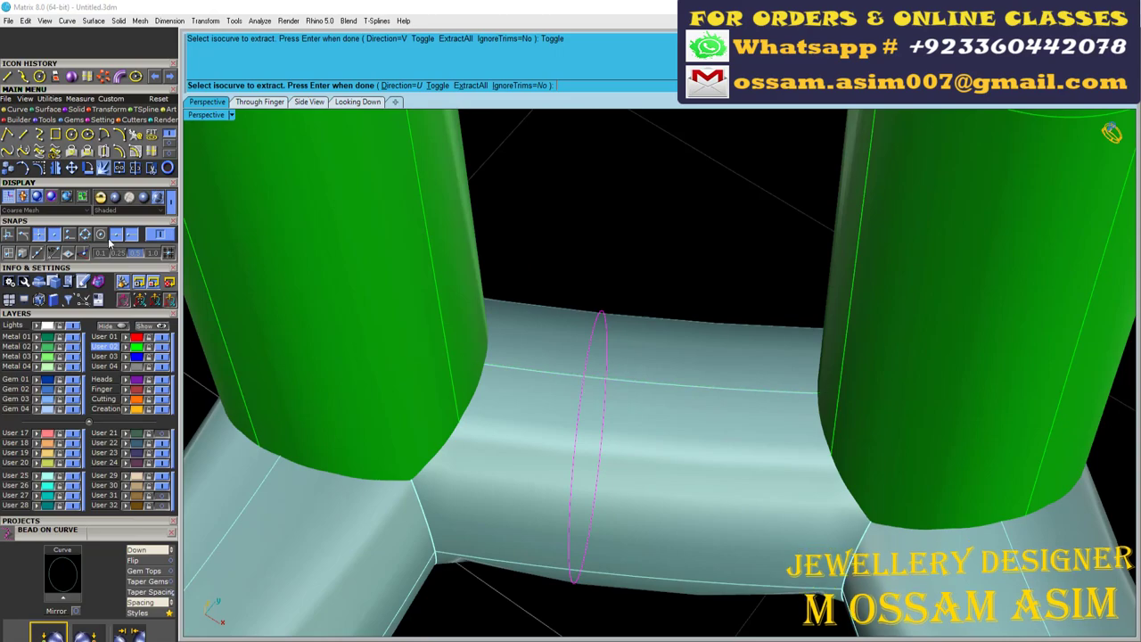
scroll(580, 446, down, 4)
scroll(602, 401, down, 2)
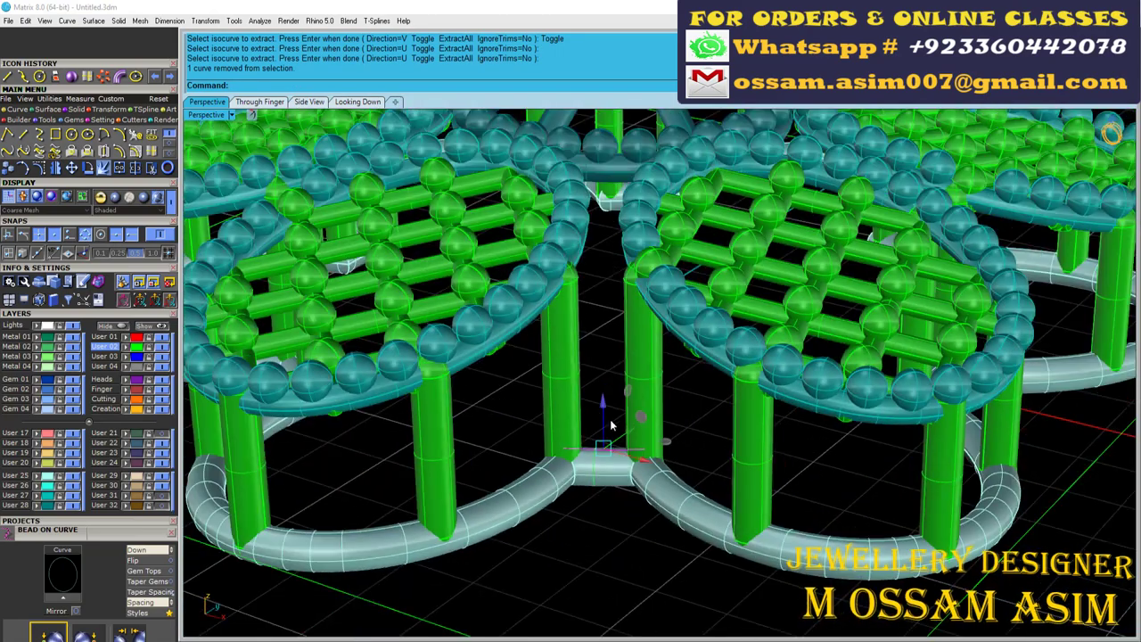
Pipe a connecting bar between neighbouring petals and polar-array it around origin 0.
click(118, 78)
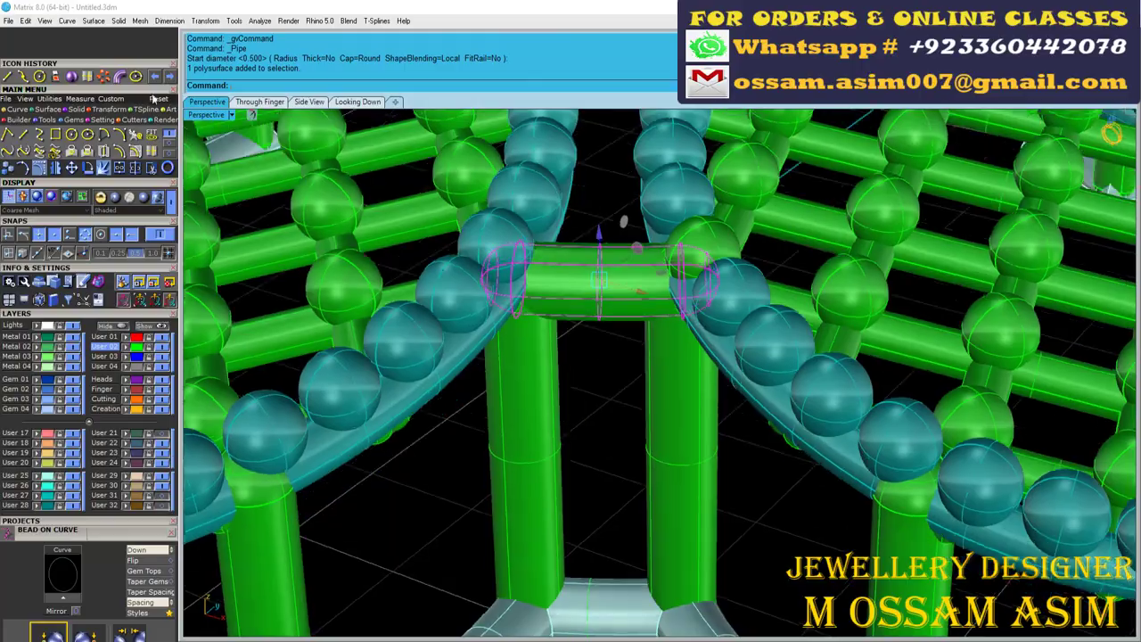
click(103, 79)
scroll(624, 356, down, 4)
text(0)
key(Return)
key(Return)
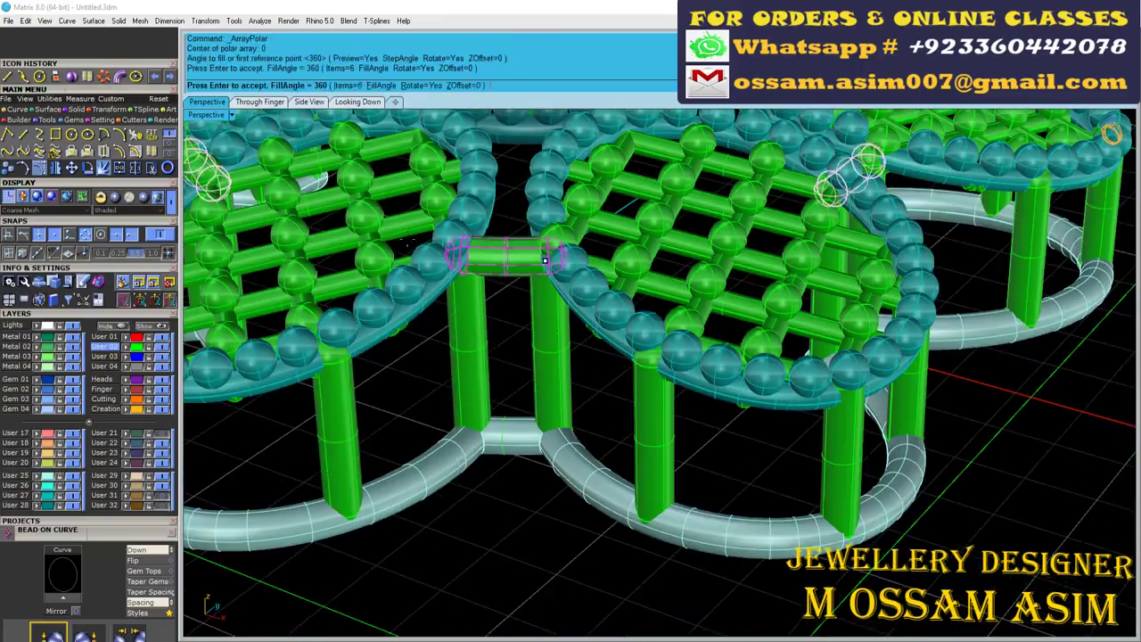
mouse_move(624, 356)
right_down()
mouse_move(493, 448)
mouse_move(502, 501)
mouse_move(631, 370)
right_up()
scroll(501, 501, up, 3)
scroll(631, 371, down, 4)
scroll(378, 298, up, 6)
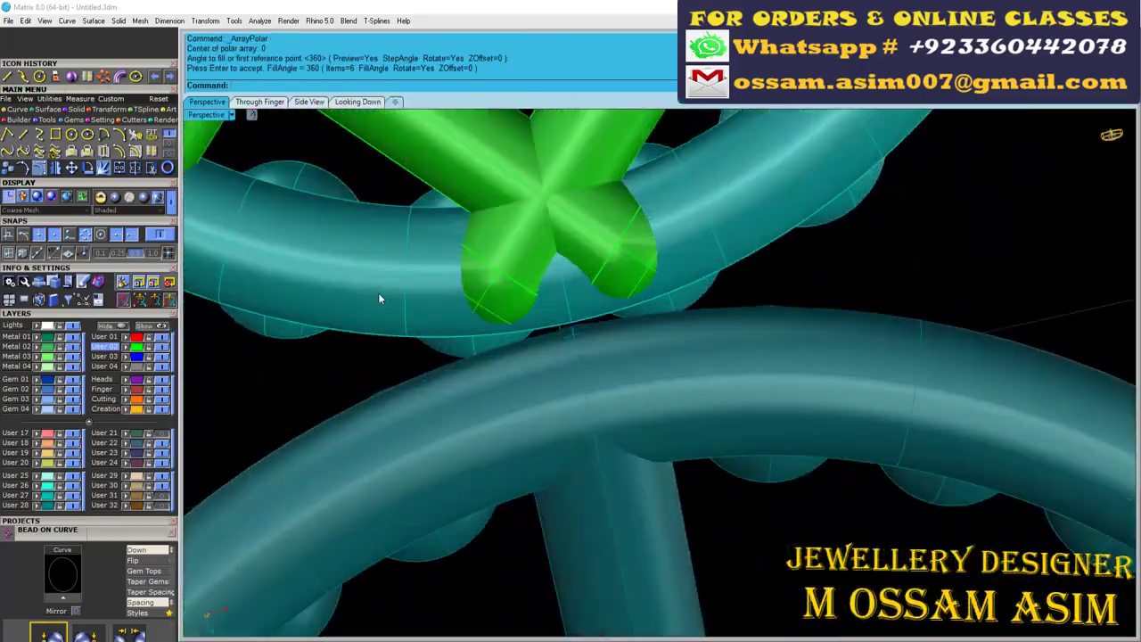
Draw a line from the wheel's tube end to the lattice petal.
click(594, 437)
right_drag(595, 437, 574, 312)
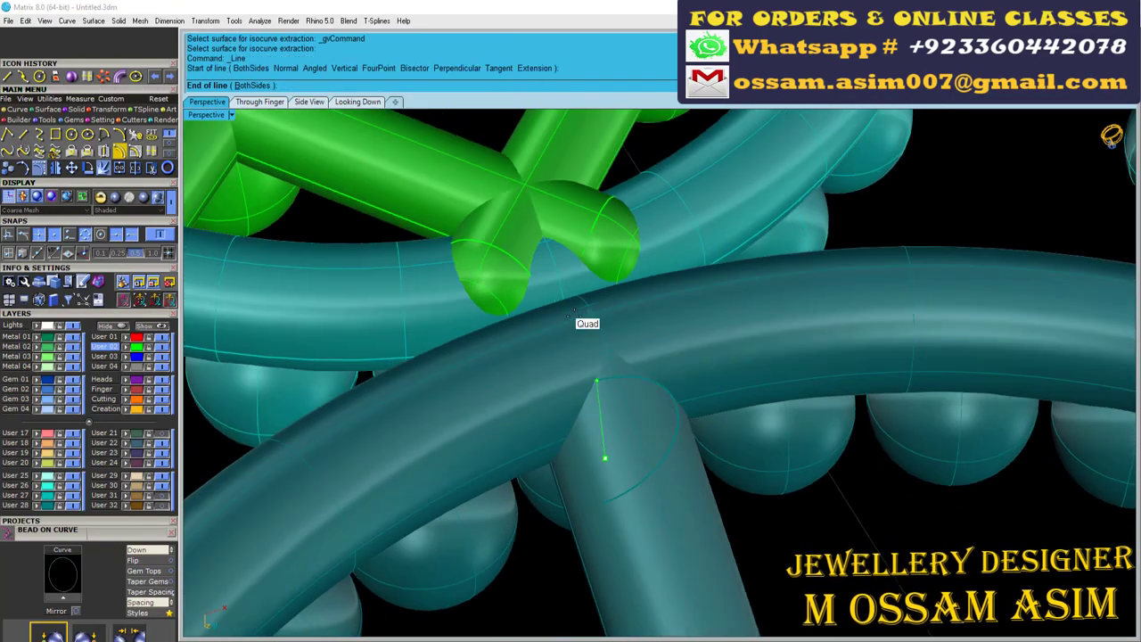
click(610, 354)
right_drag(610, 355, 594, 394)
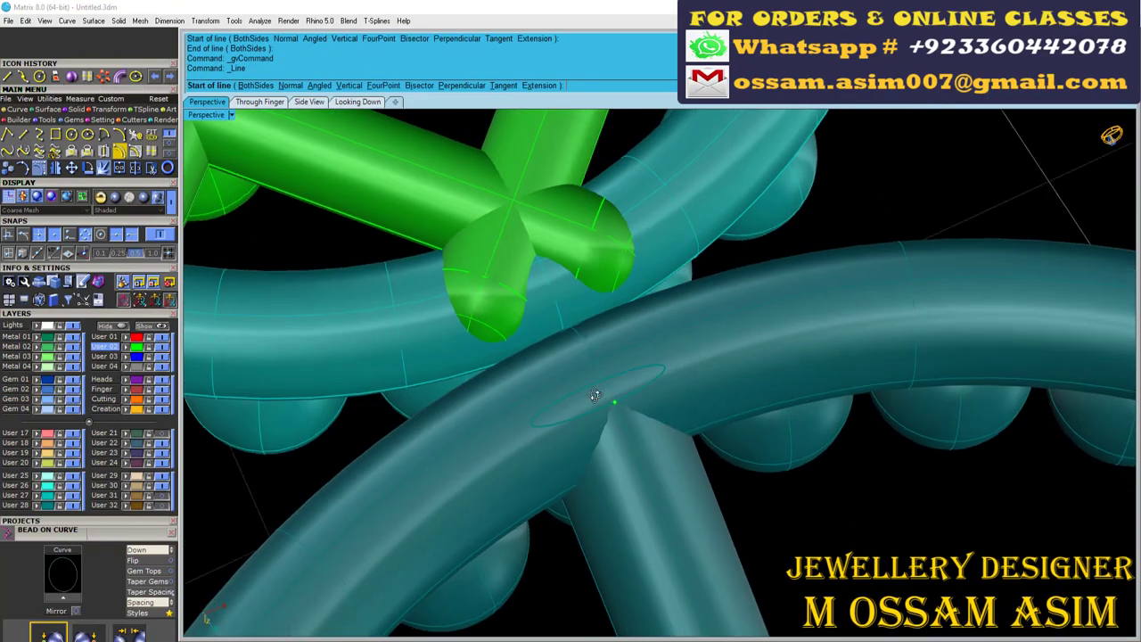
click(559, 303)
right_drag(559, 303, 628, 372)
scroll(628, 372, down, 3)
scroll(597, 369, up, 3)
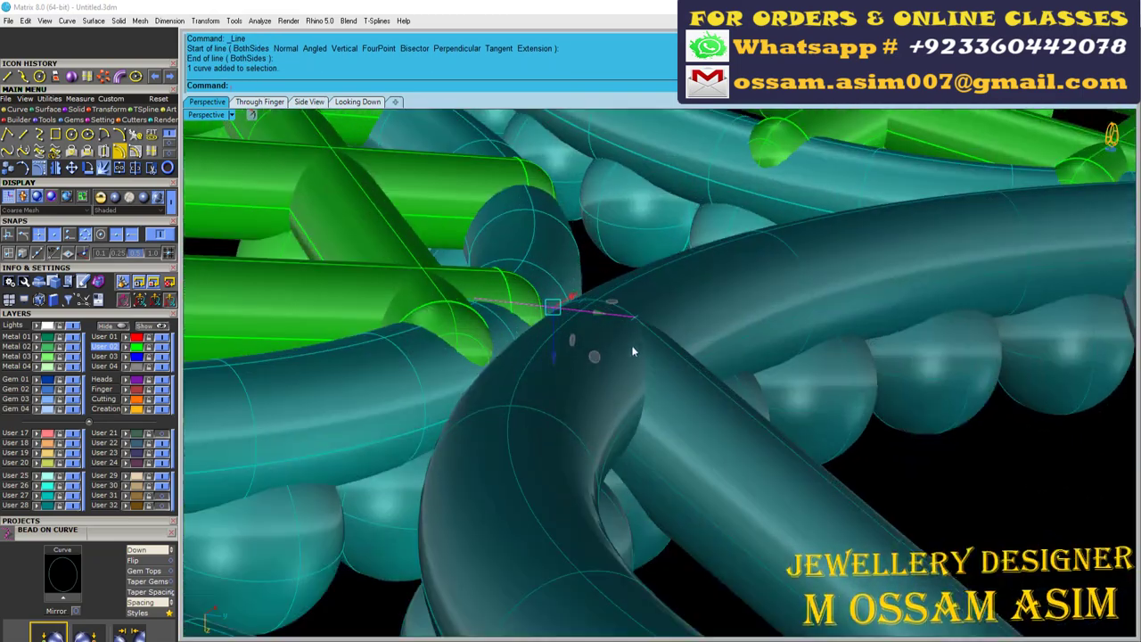
Pipe the line with default diameters and select the new connector pipe.
key(Return)
key(Return)
key(Return)
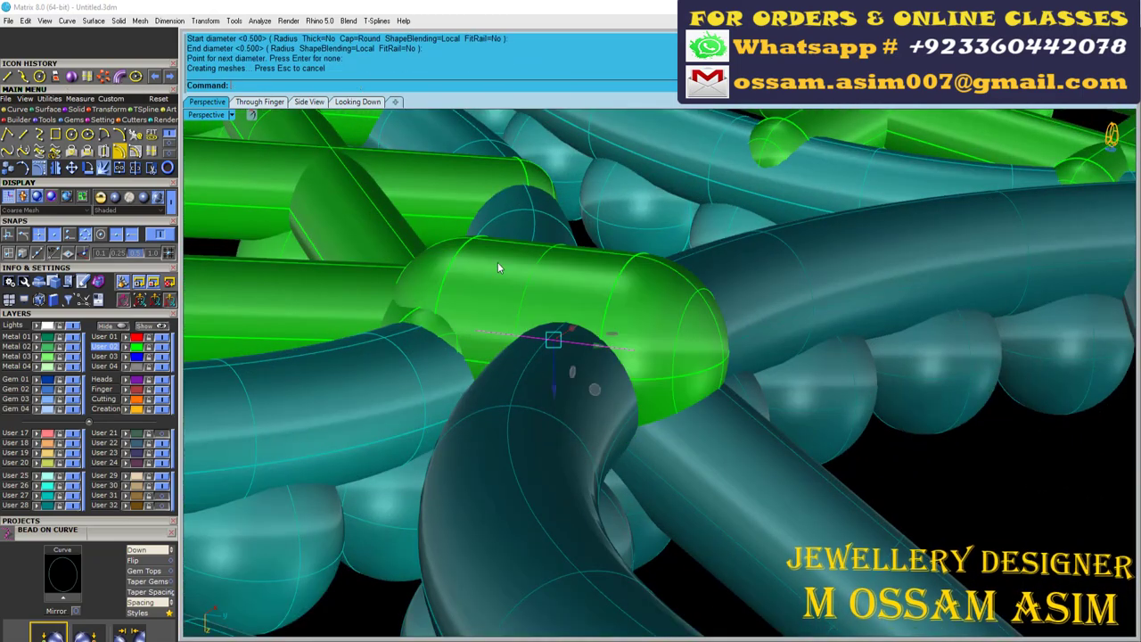
mouse_move(497, 263)
right_down()
mouse_move(527, 431)
mouse_move(586, 362)
right_up()
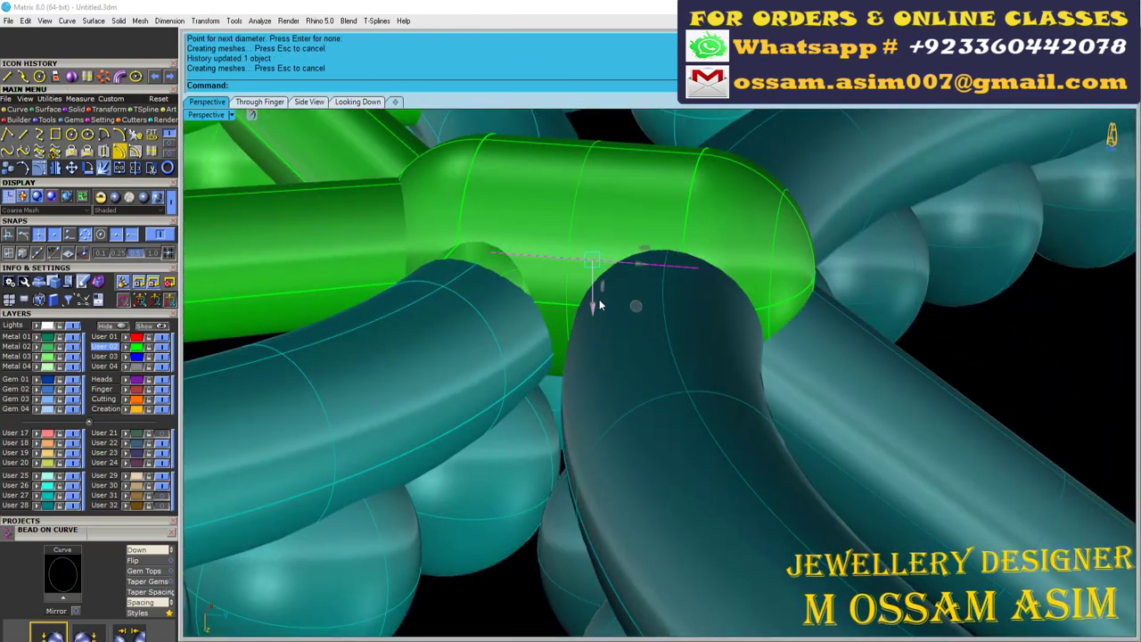
right_drag(599, 299, 337, 441)
scroll(583, 362, down, 3)
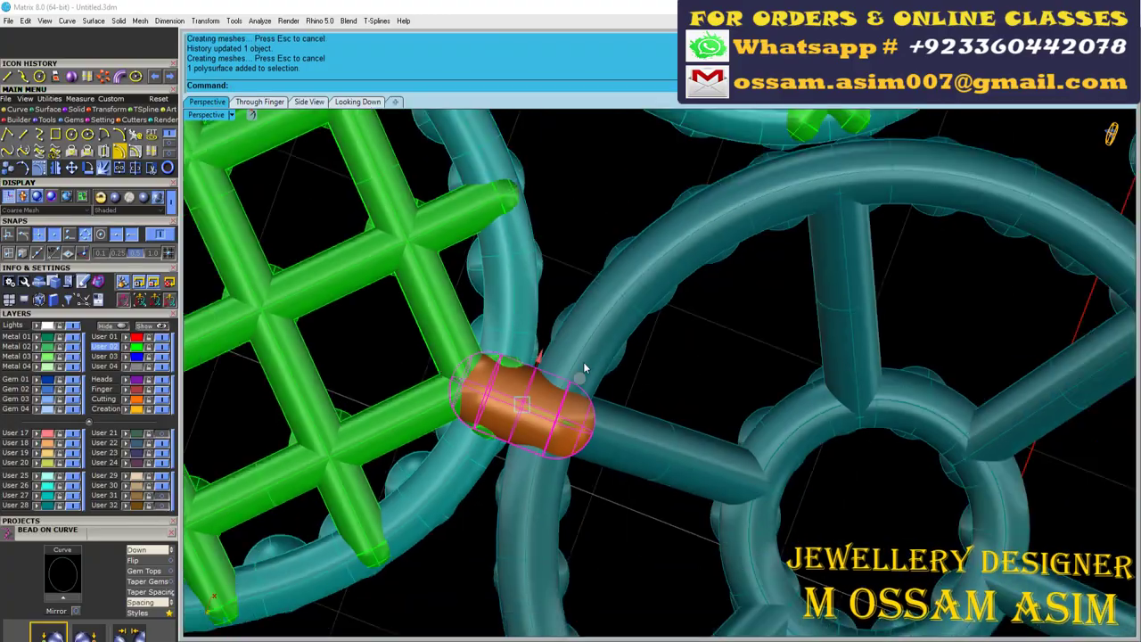
scroll(583, 362, down, 3)
Array the connector pipe six times around the centre wheel.
key(Return)
key(Return)
key(Return)
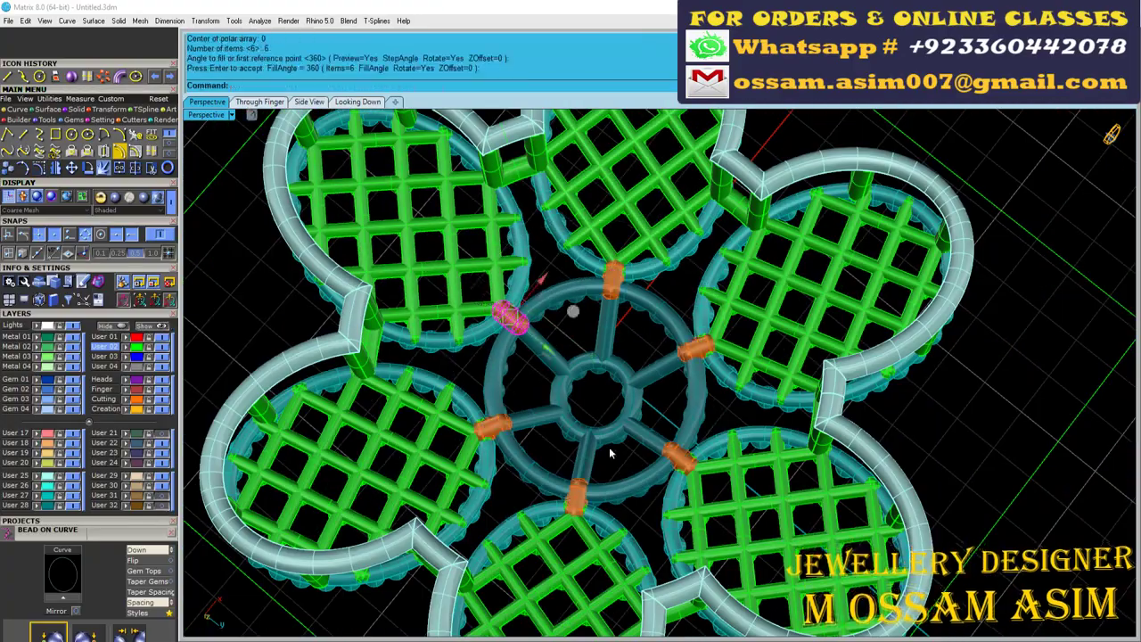
mouse_move(591, 356)
right_down()
mouse_move(647, 250)
mouse_move(733, 403)
right_up()
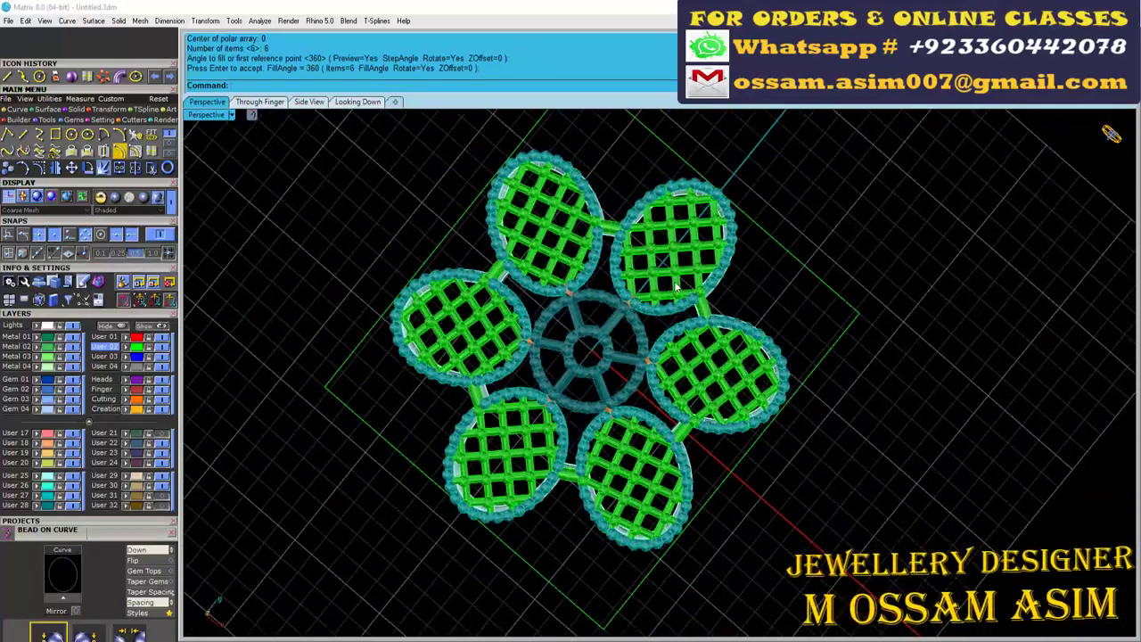
right_drag(734, 402, 577, 281)
scroll(590, 331, up, 2)
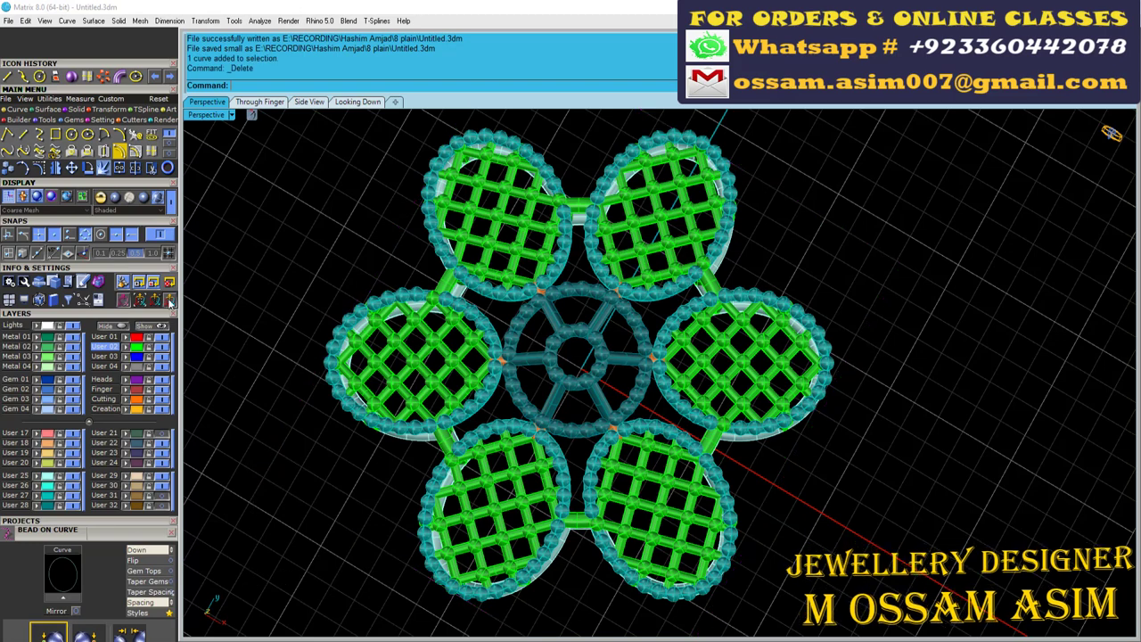
Apply Yellow Gold from the Metal library to the bead rims and centre wheel.
click(166, 119)
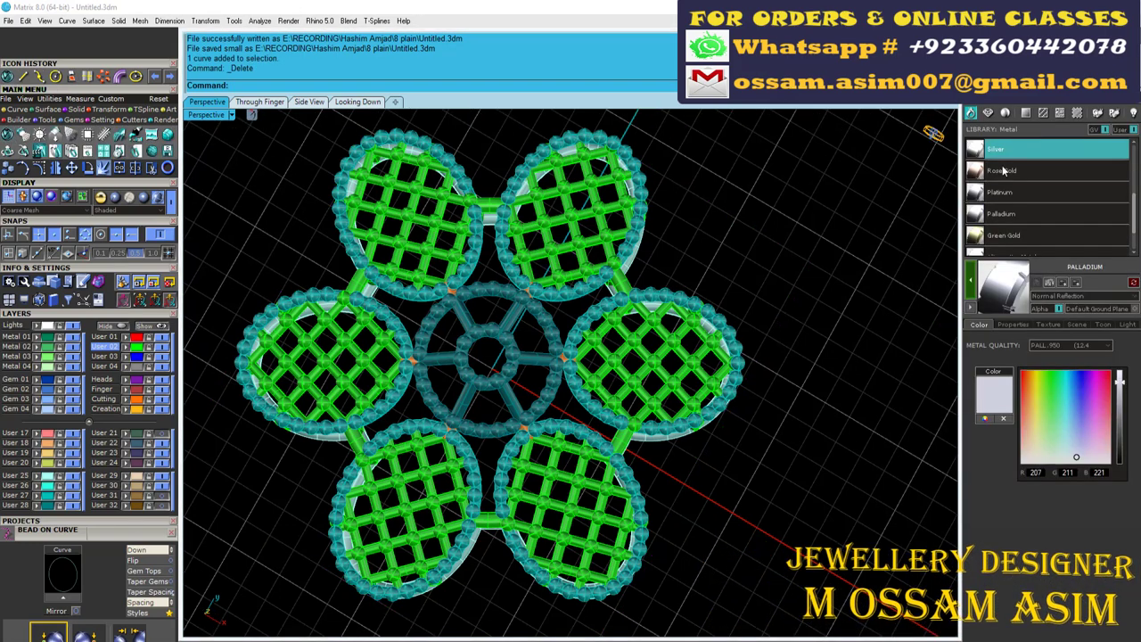
scroll(1096, 159, up, 2)
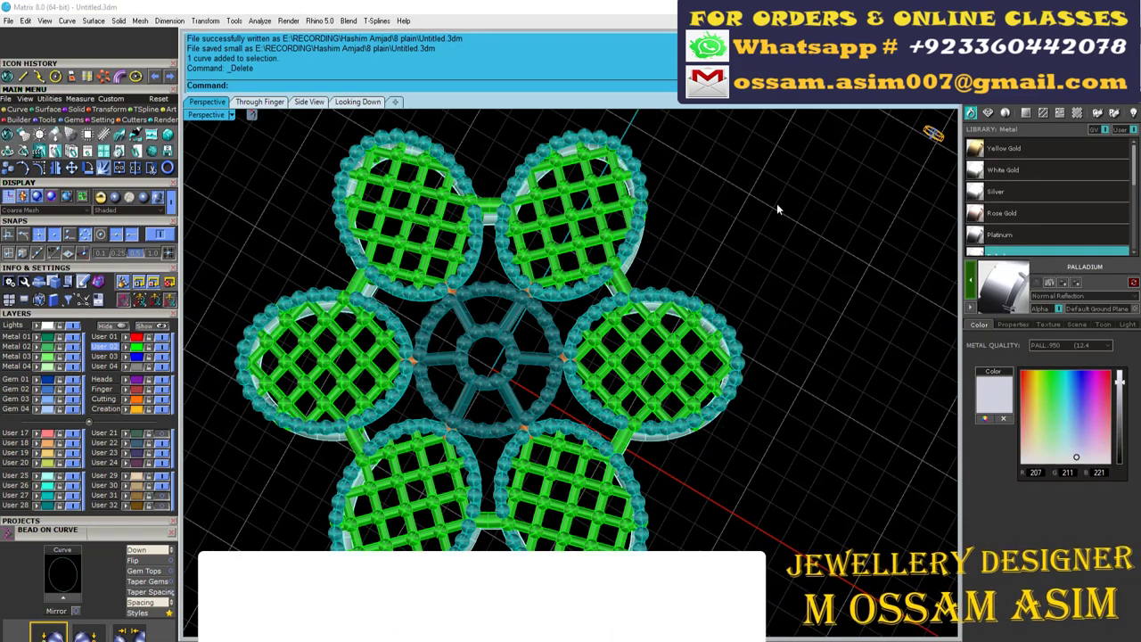
click(550, 233)
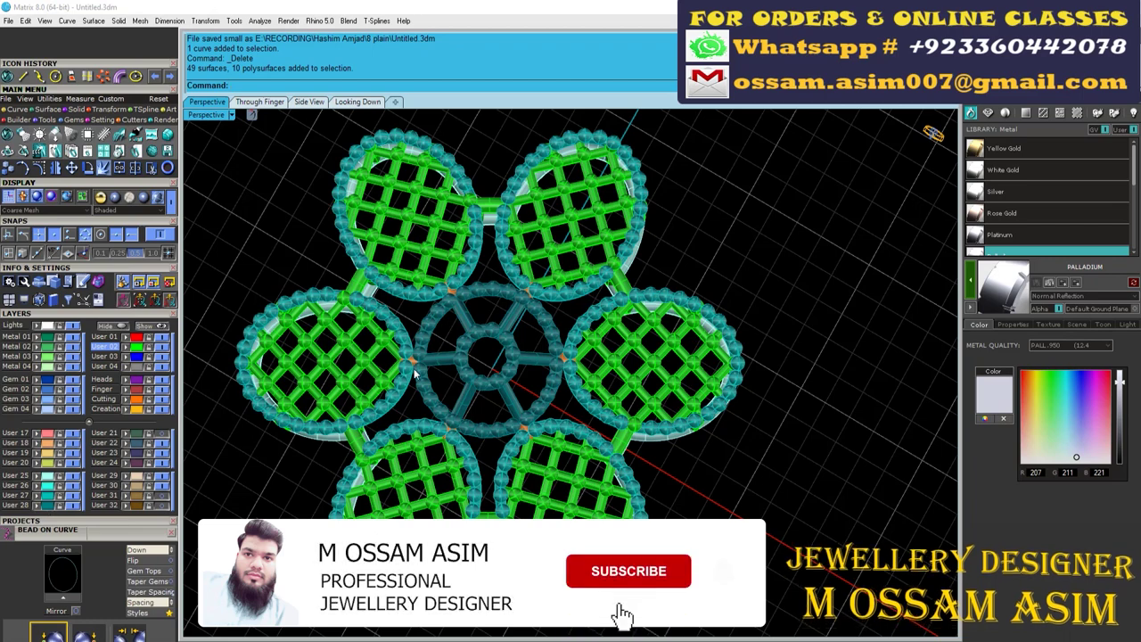
click(485, 308)
click(410, 141)
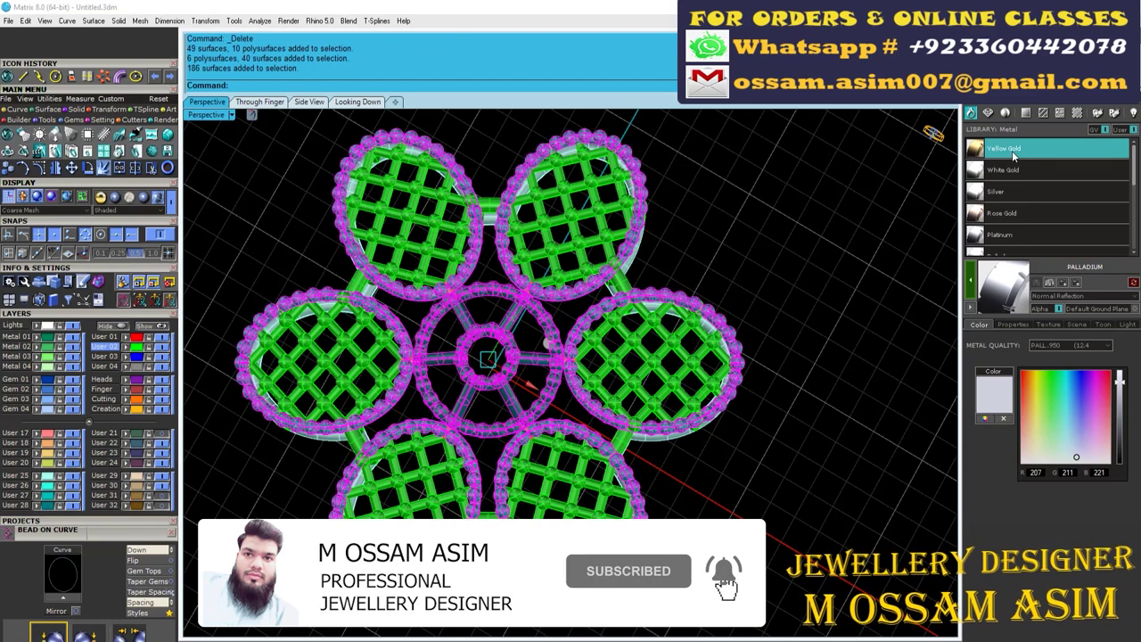
click(1003, 148)
click(971, 287)
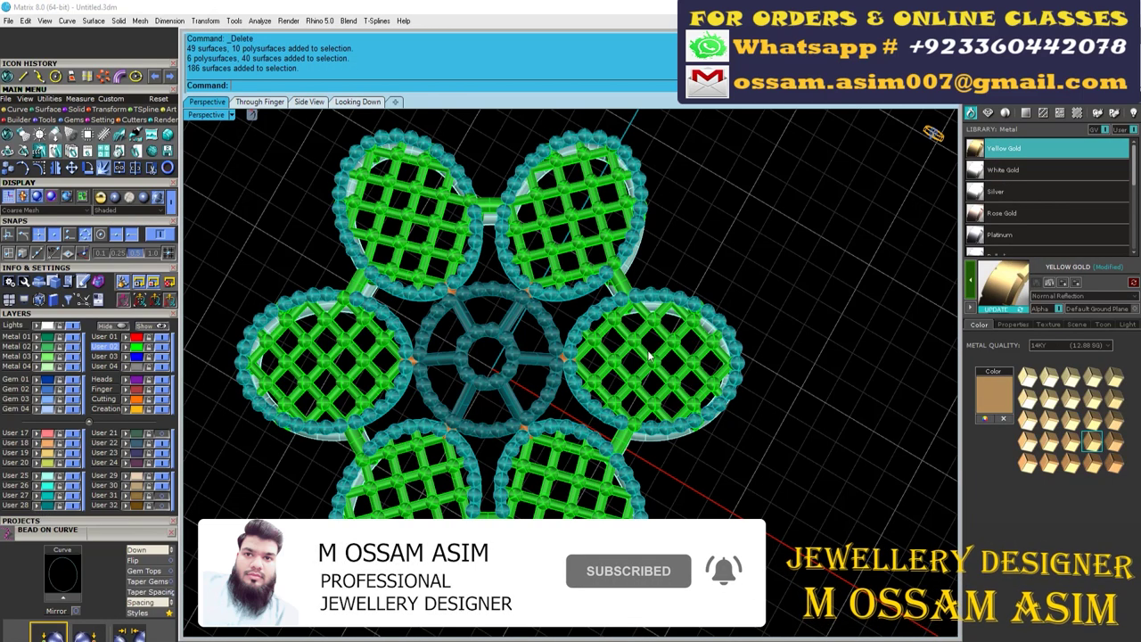
Apply Palladium to the lattice, posts and outline.
right_drag(267, 374, 240, 455)
key(ctrl+a)
scroll(481, 450, up, 5)
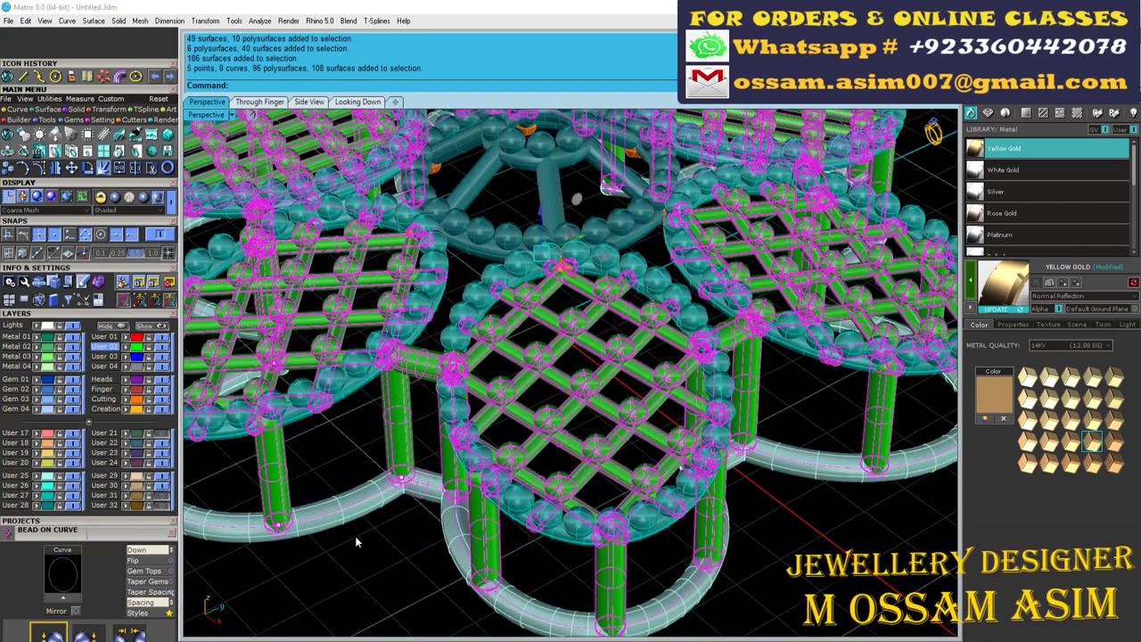
click(1031, 184)
scroll(1047, 196, down, 1)
click(1003, 228)
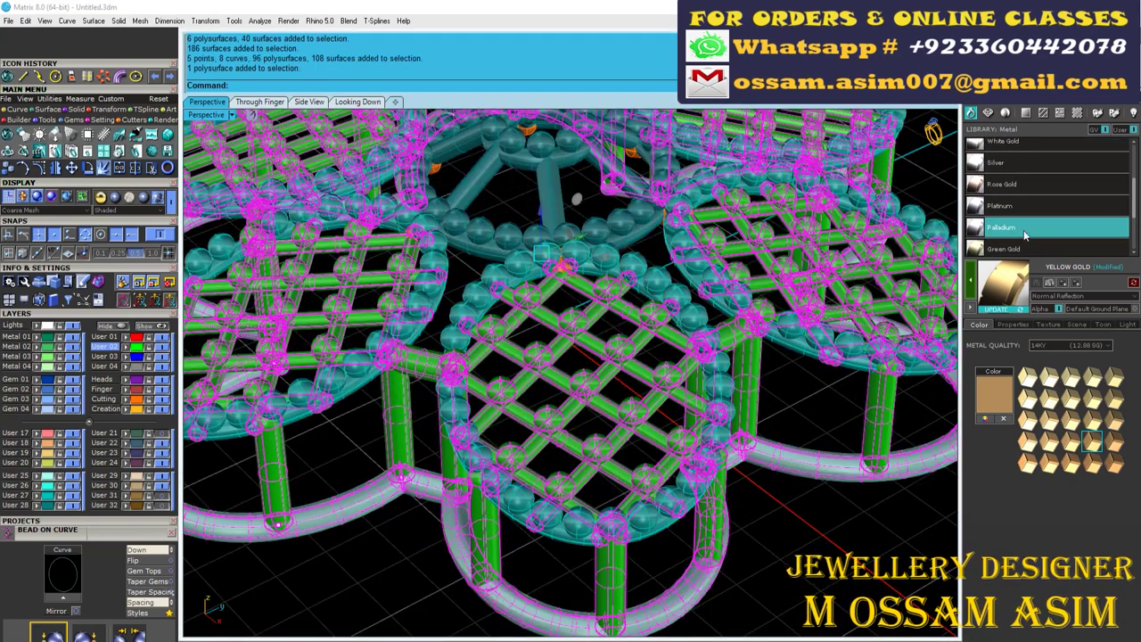
click(971, 282)
mouse_move(802, 178)
right_down()
mouse_move(764, 277)
mouse_move(908, 235)
right_up()
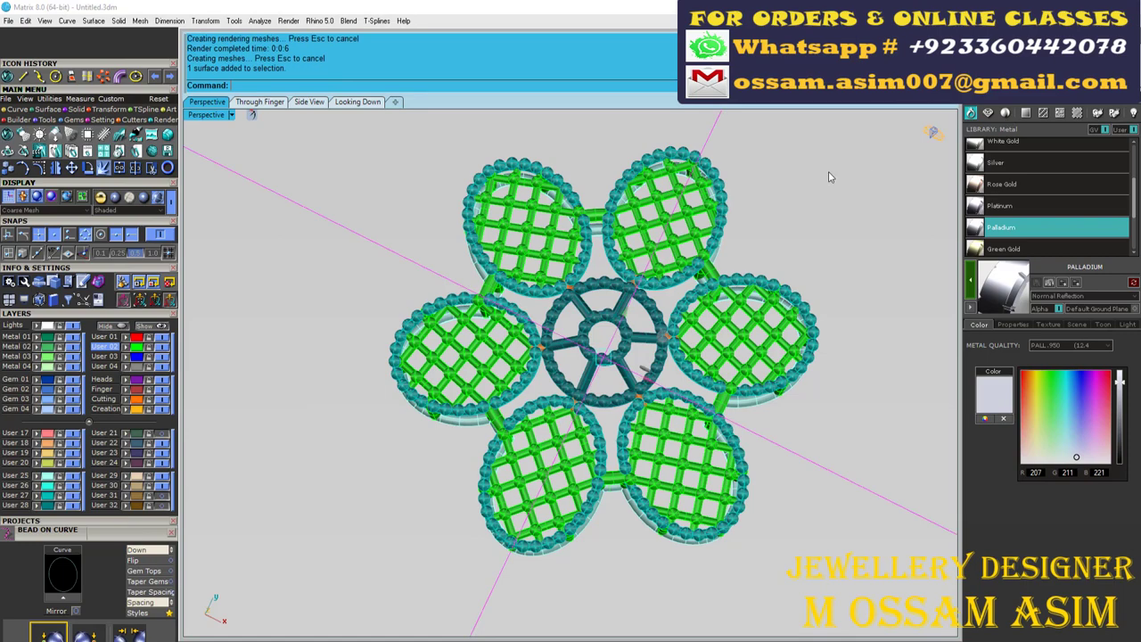
Set the ground plane to Black Matte and render the flower in V-Ray.
click(831, 179)
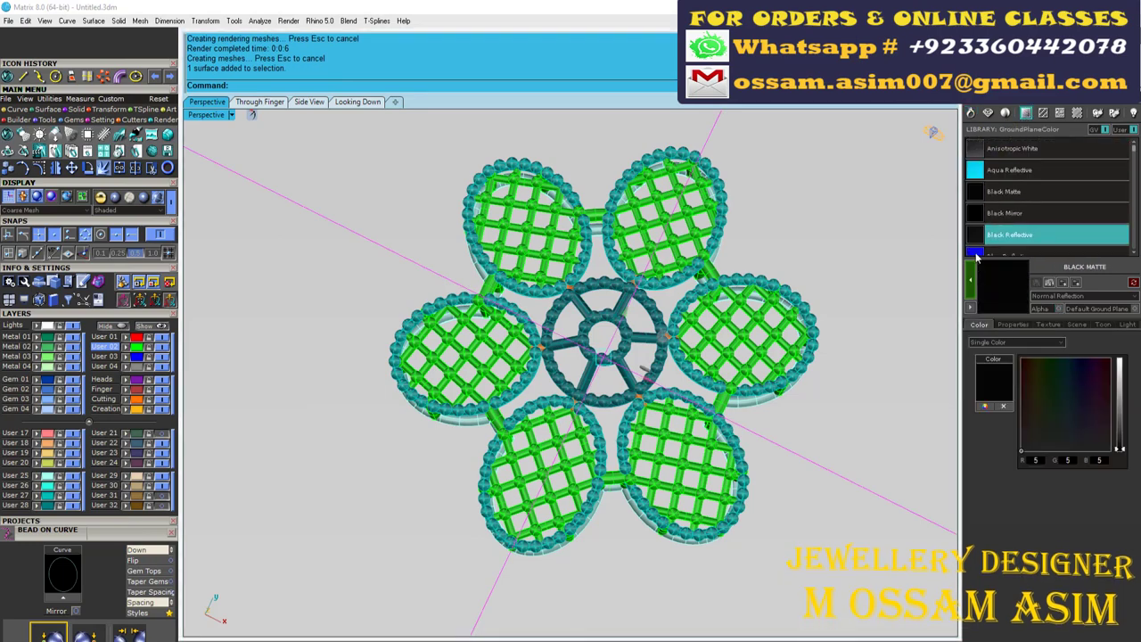
key(ctrl+r)
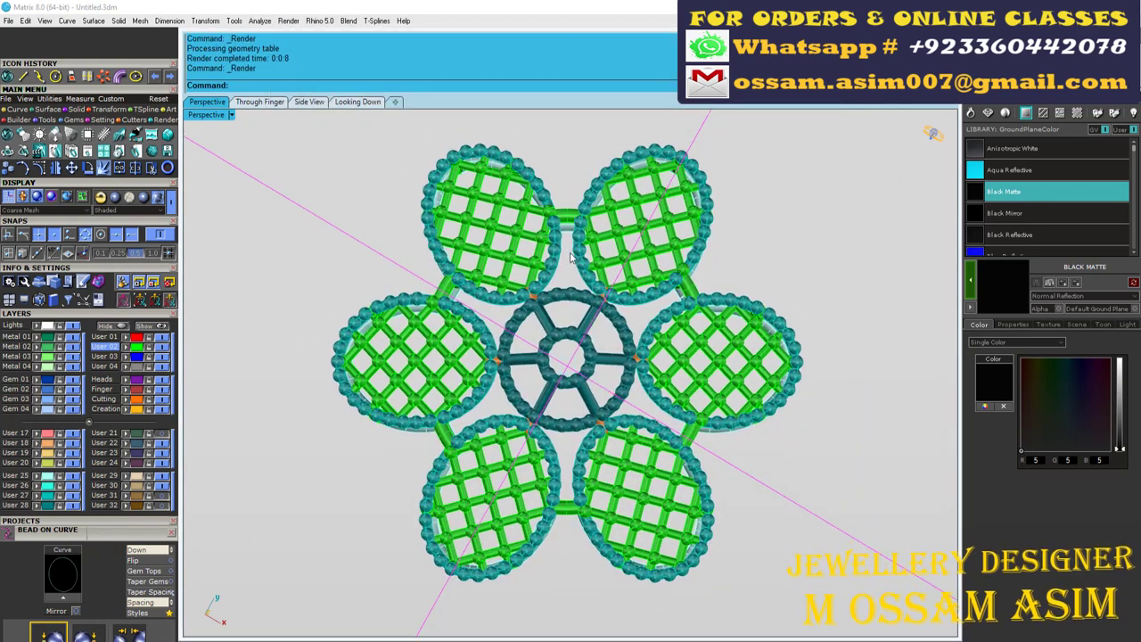
key(ctrl+r)
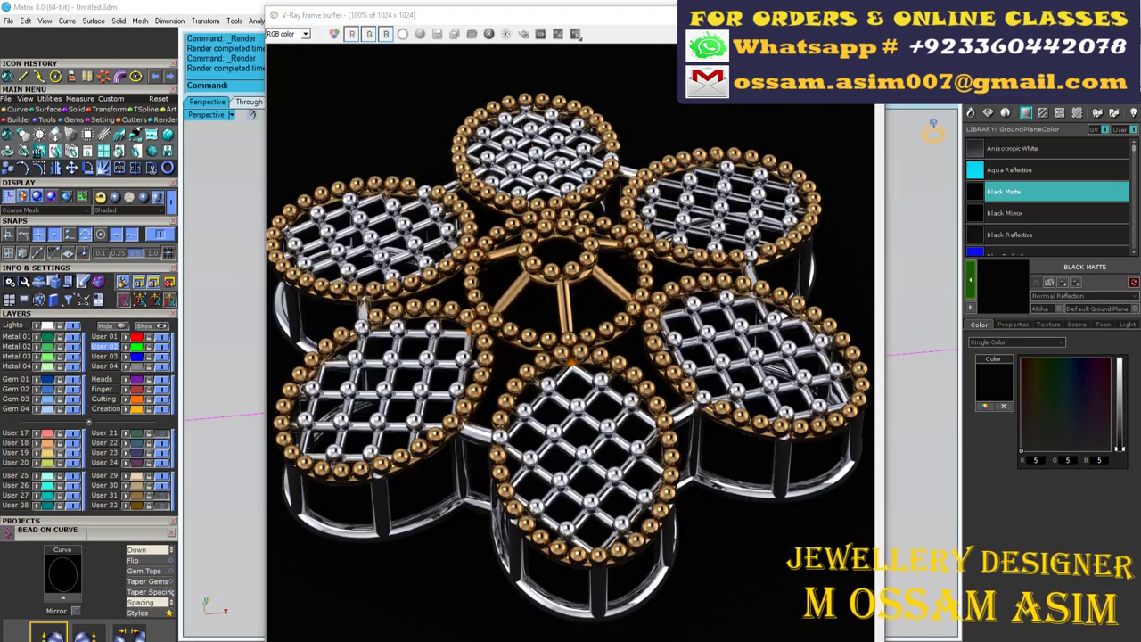
scroll(581, 392, down, 3)
scroll(581, 393, up, 4)
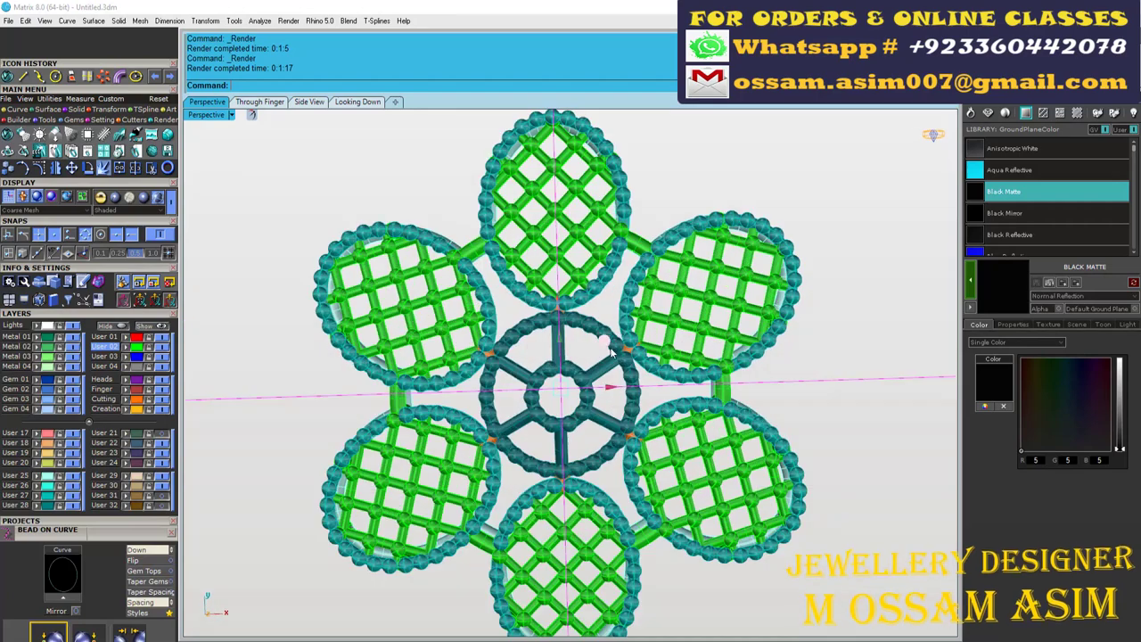
scroll(581, 392, down, 2)
key(Return)
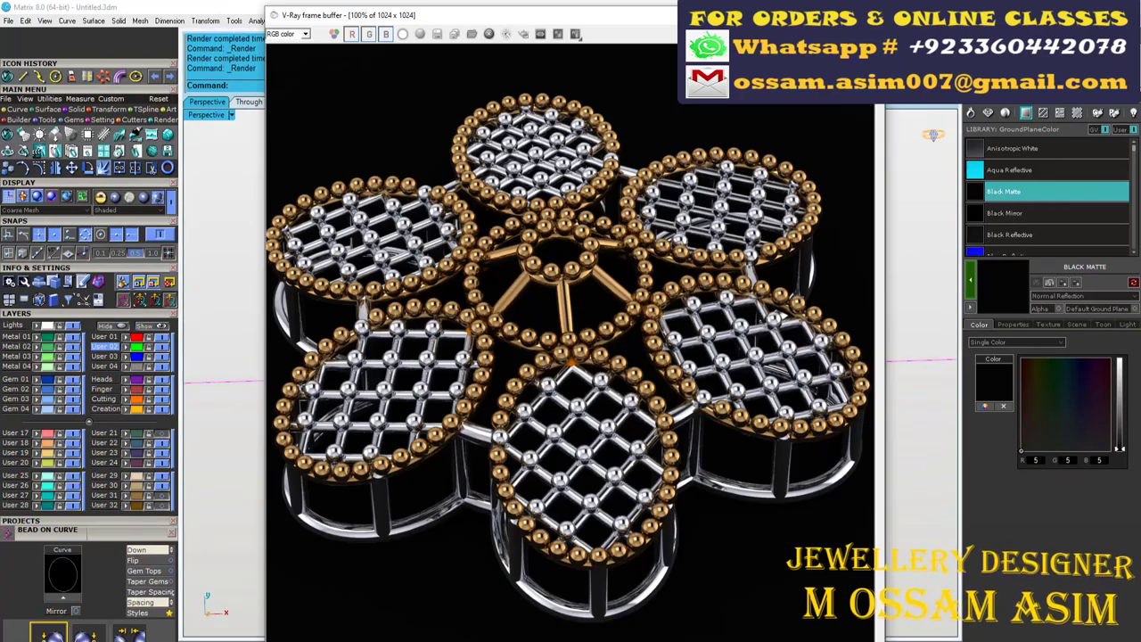